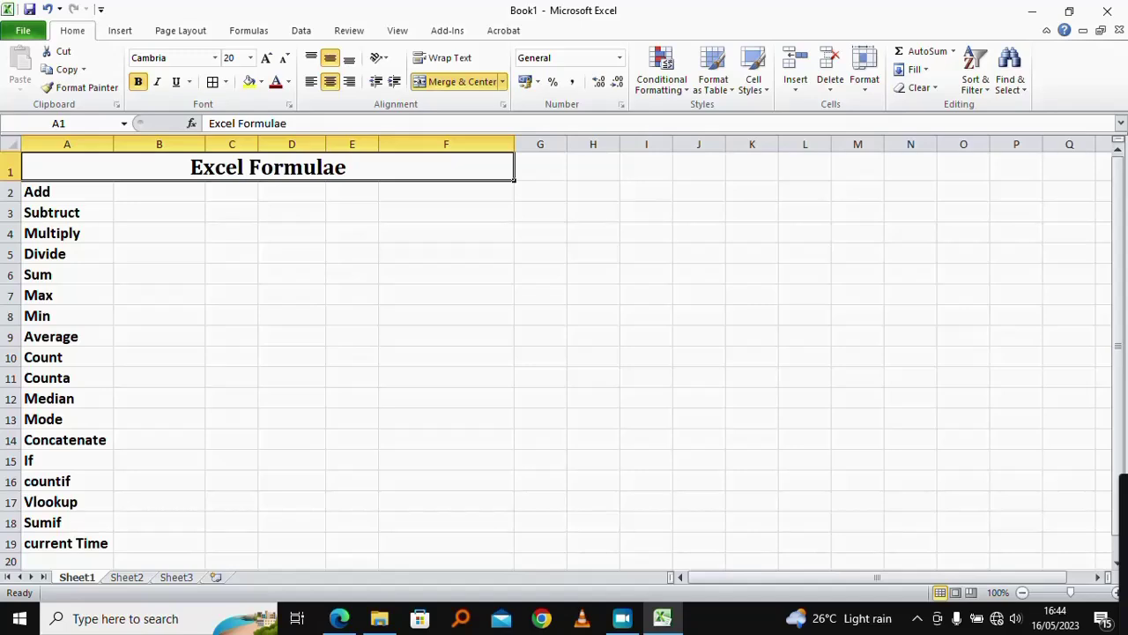
click(207, 255)
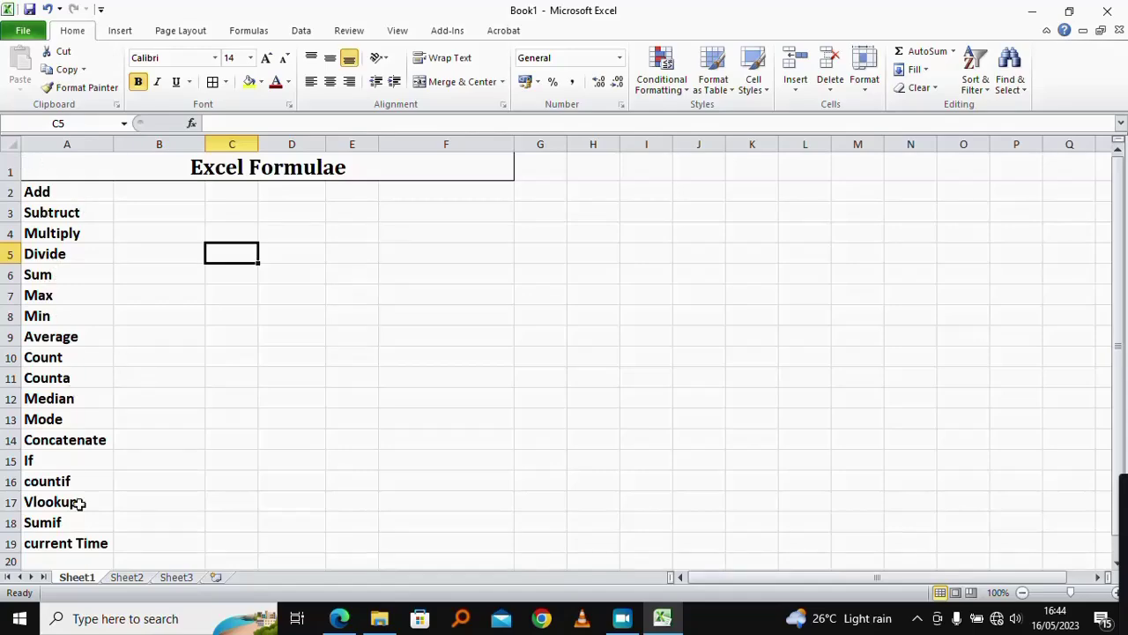
scroll(105, 466, down, 2)
scroll(105, 461, up, 2)
Fill the Add row with the numbers 2, 4 and 2 in cells B2, C2 and D2
click(174, 187)
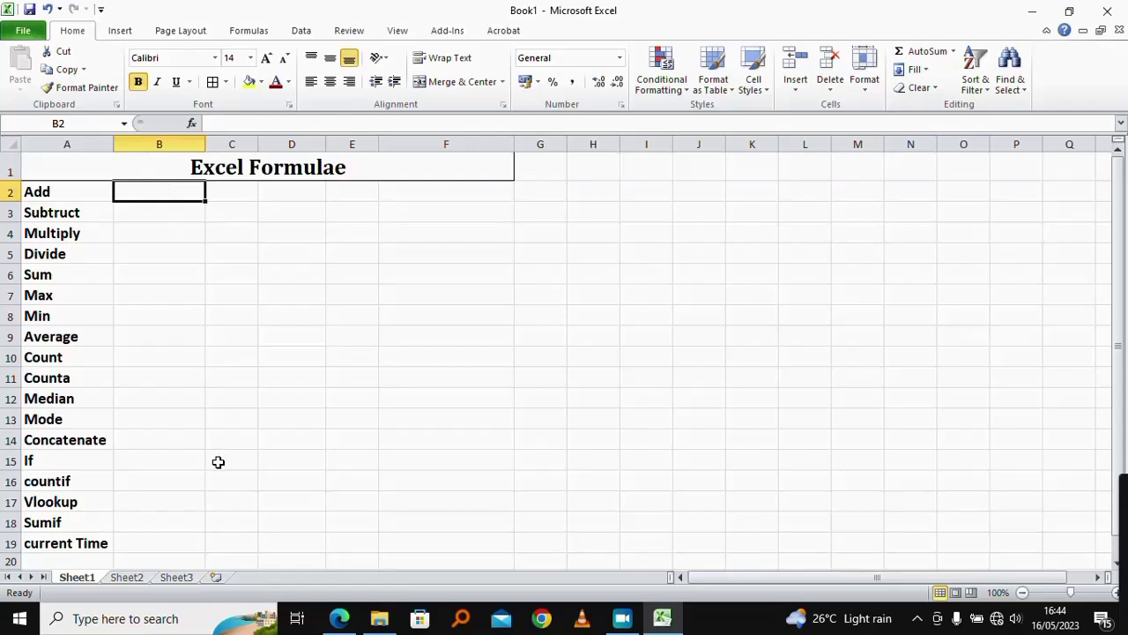
text(2)
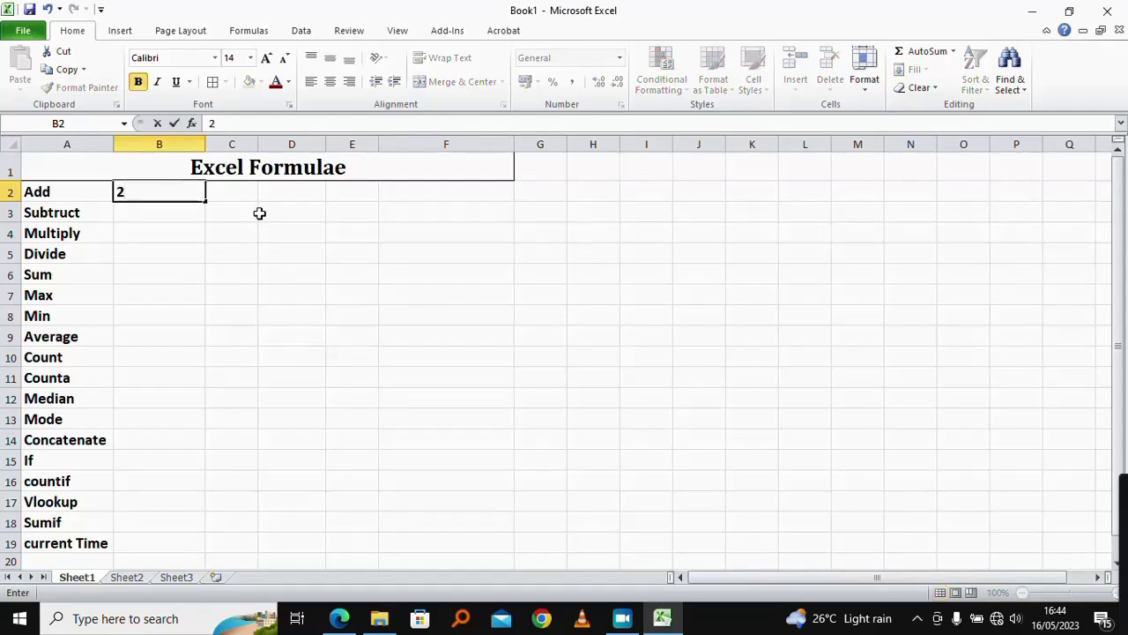
click(227, 190)
text(4)
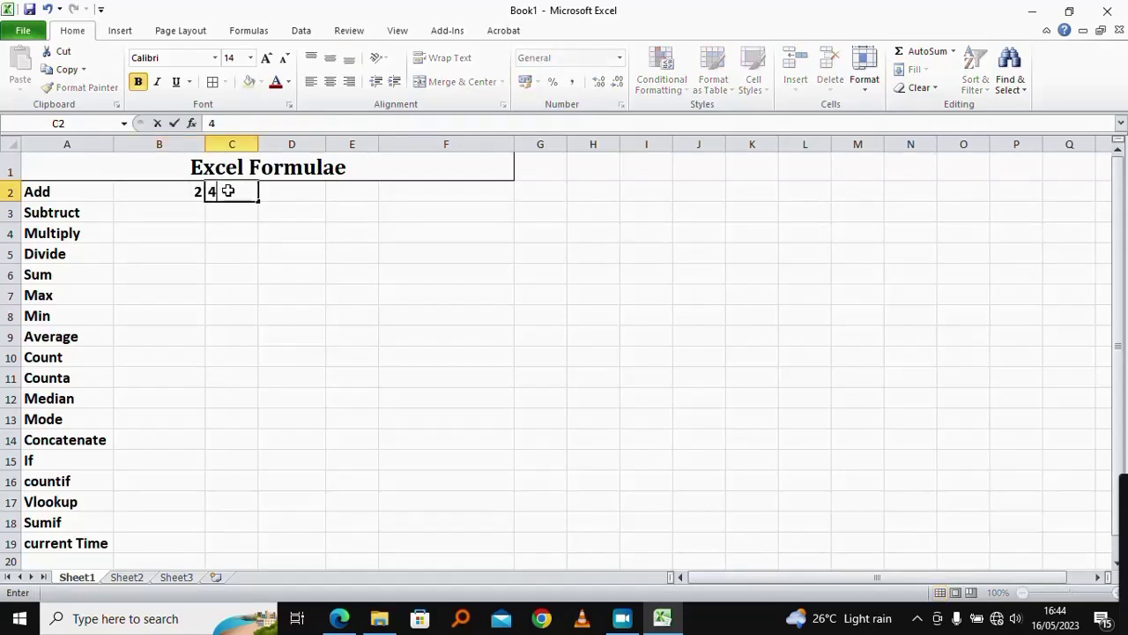
click(260, 265)
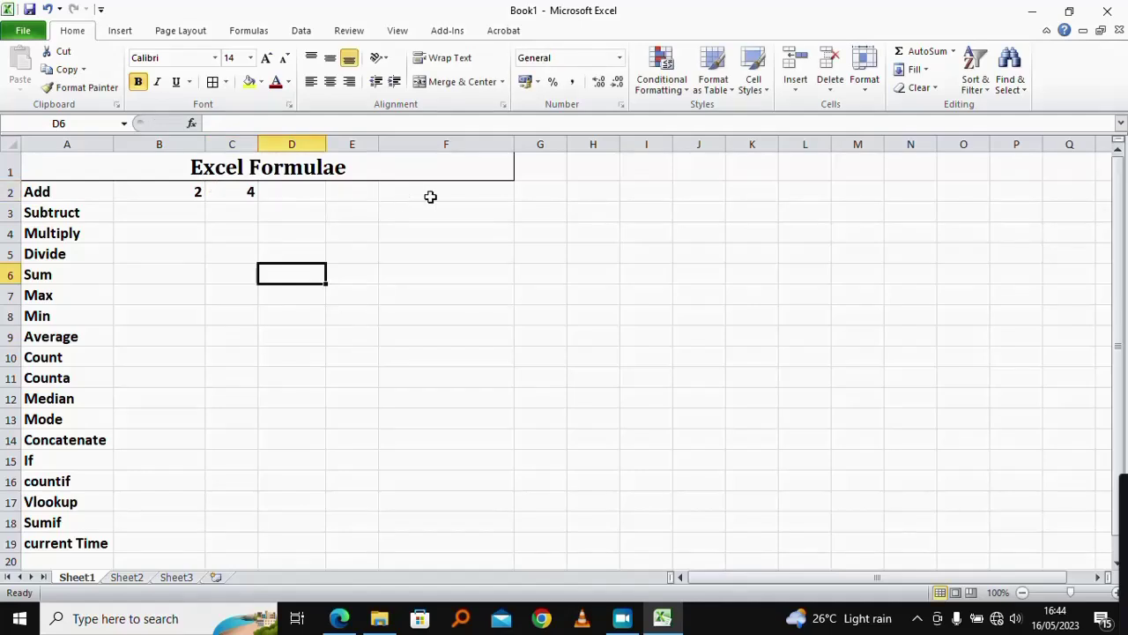
click(468, 197)
click(306, 200)
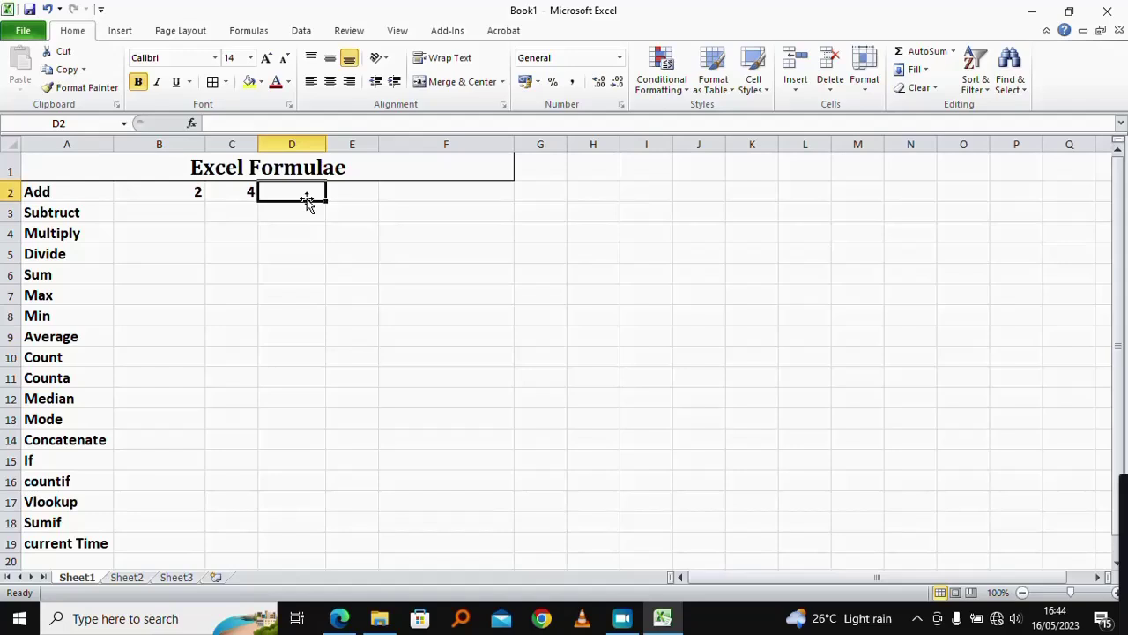
text(2)
click(436, 249)
Add the three numbers of the Add row in F2 with the literal-value formula =2+4+2
click(446, 192)
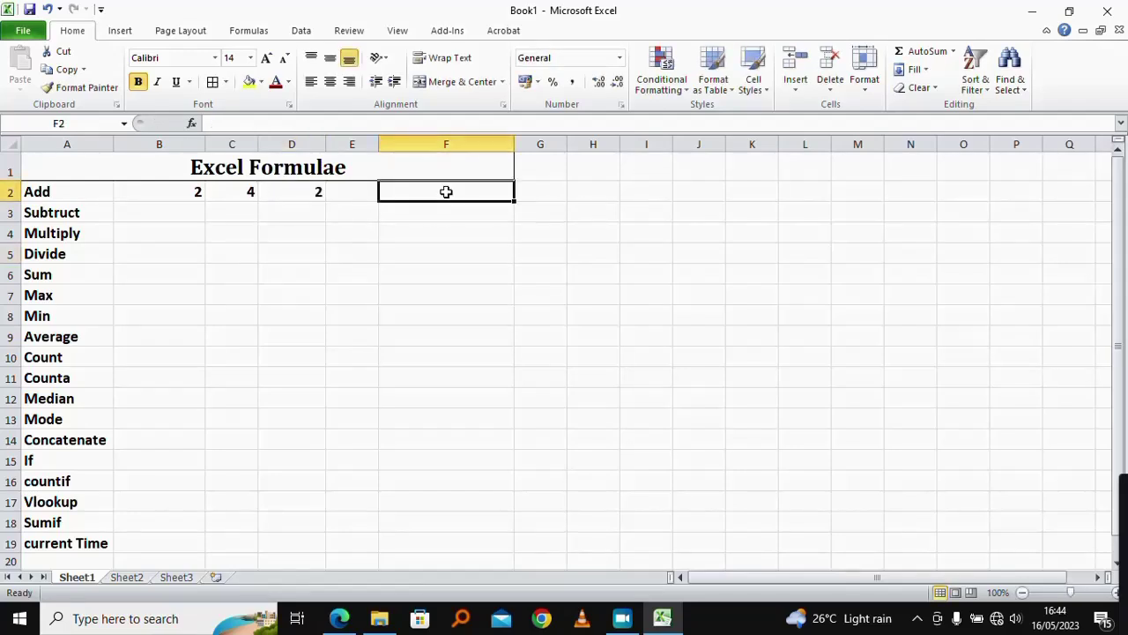
text(=)
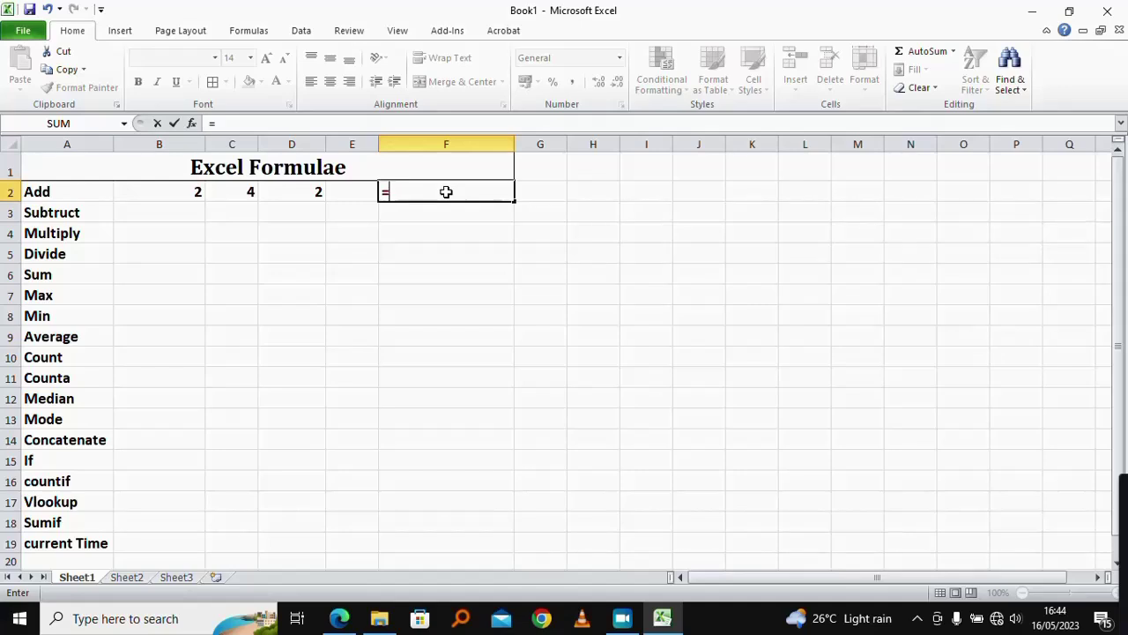
text(2+4+)
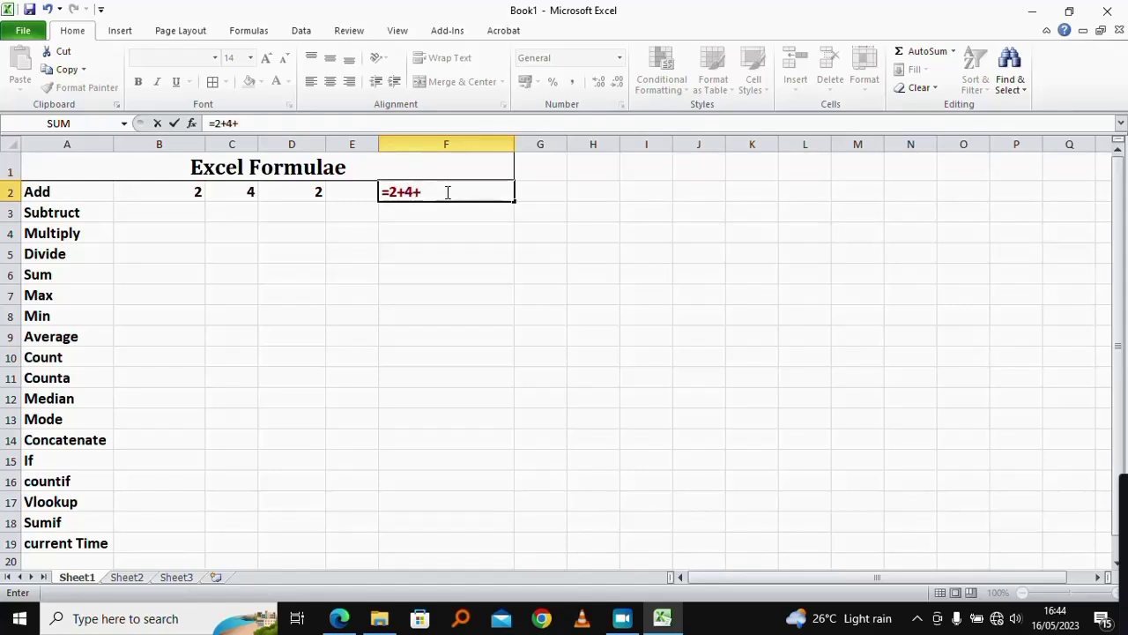
text(2)
key(Return)
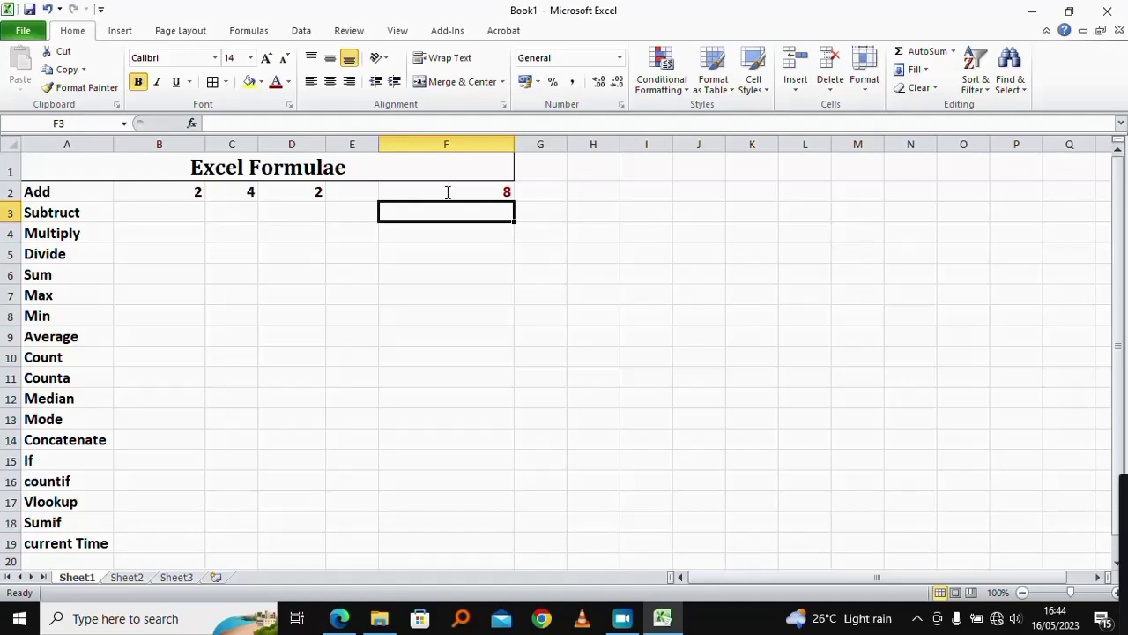
Examine the formula in F2 and the source values in B2, C2 and D2 of the Add row
click(448, 192)
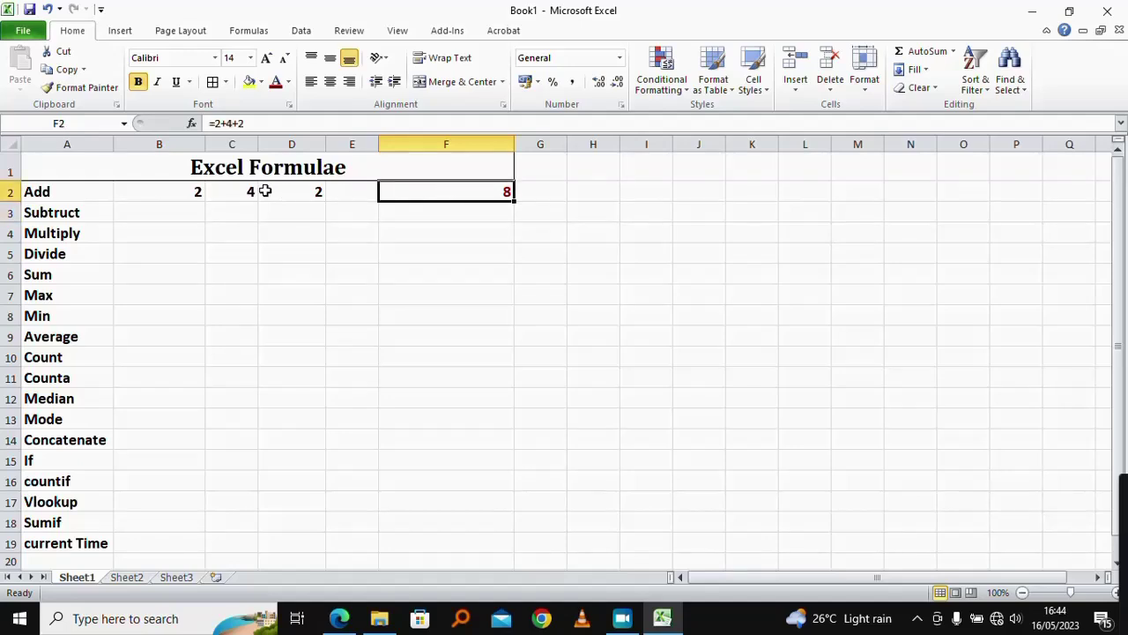
click(186, 192)
click(235, 192)
click(298, 193)
click(194, 193)
click(264, 193)
click(227, 193)
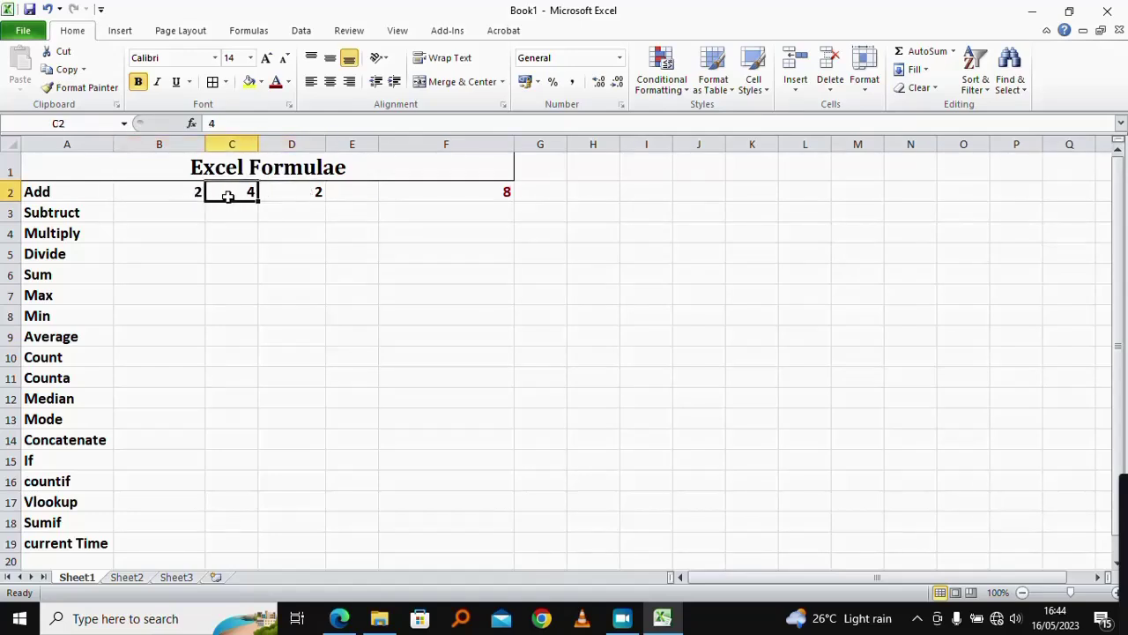
click(195, 194)
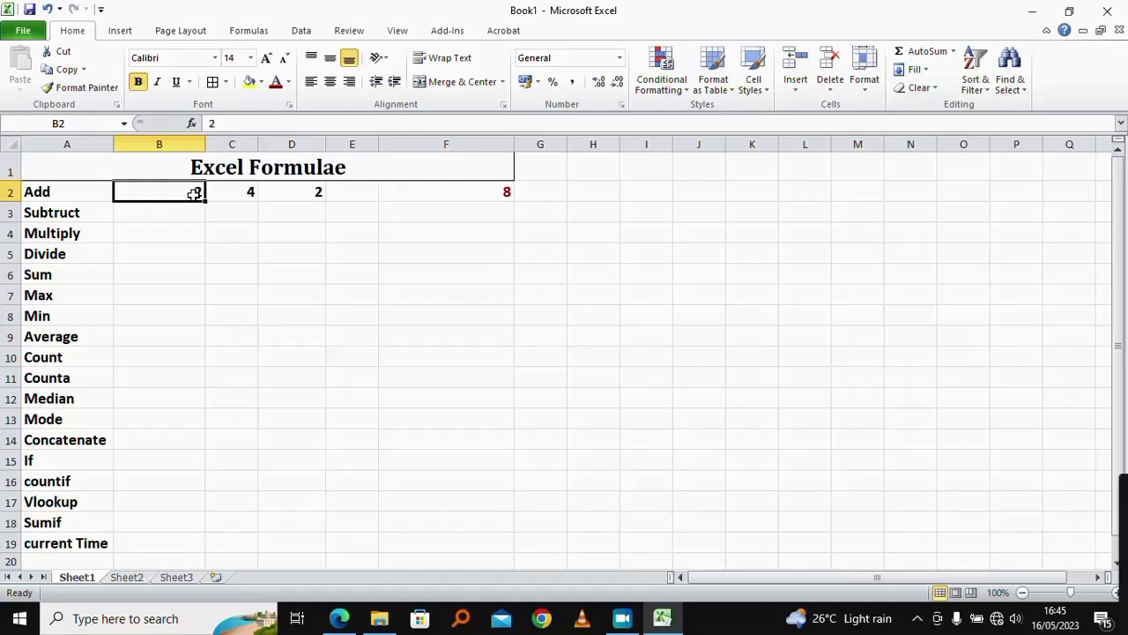
Replace the formula in F2 with the cell-reference addition =B2+C2+D2
click(413, 191)
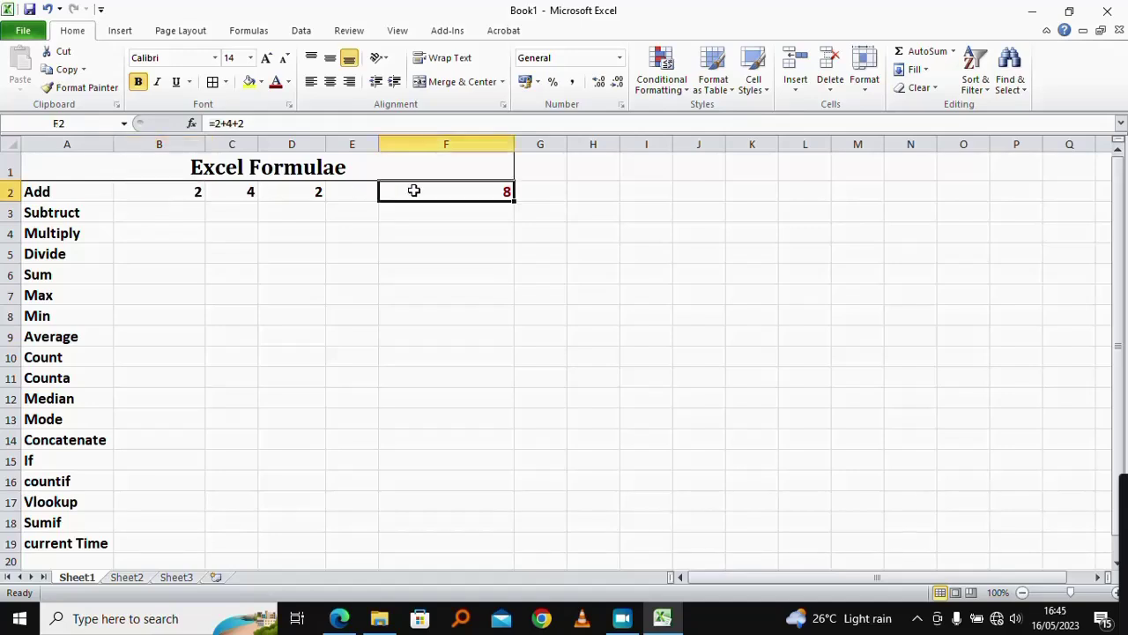
text(=)
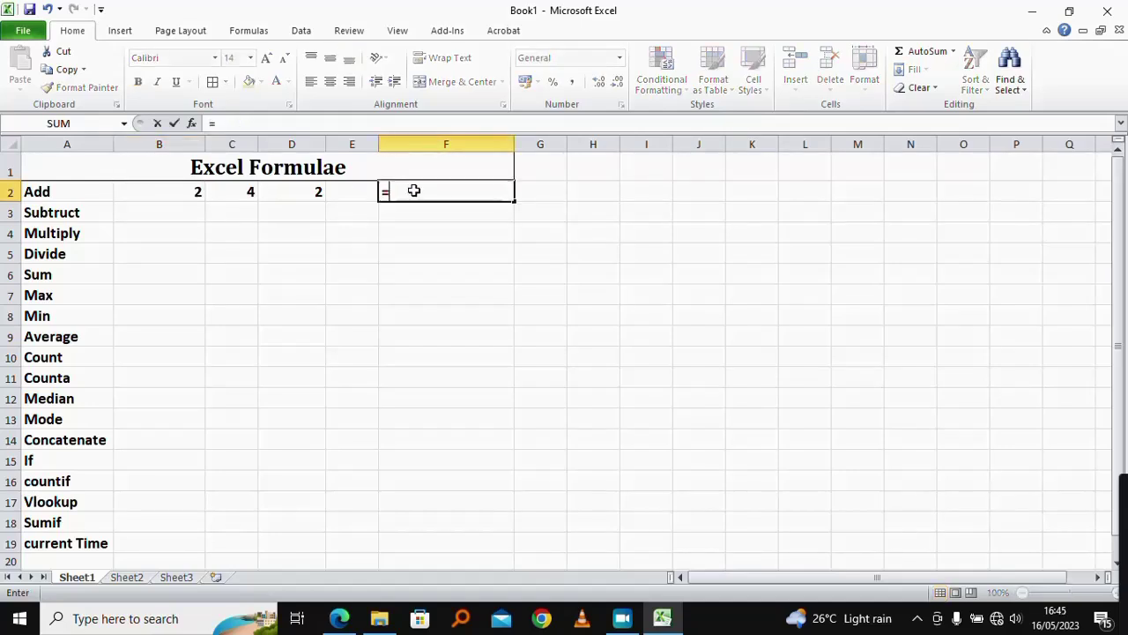
click(196, 194)
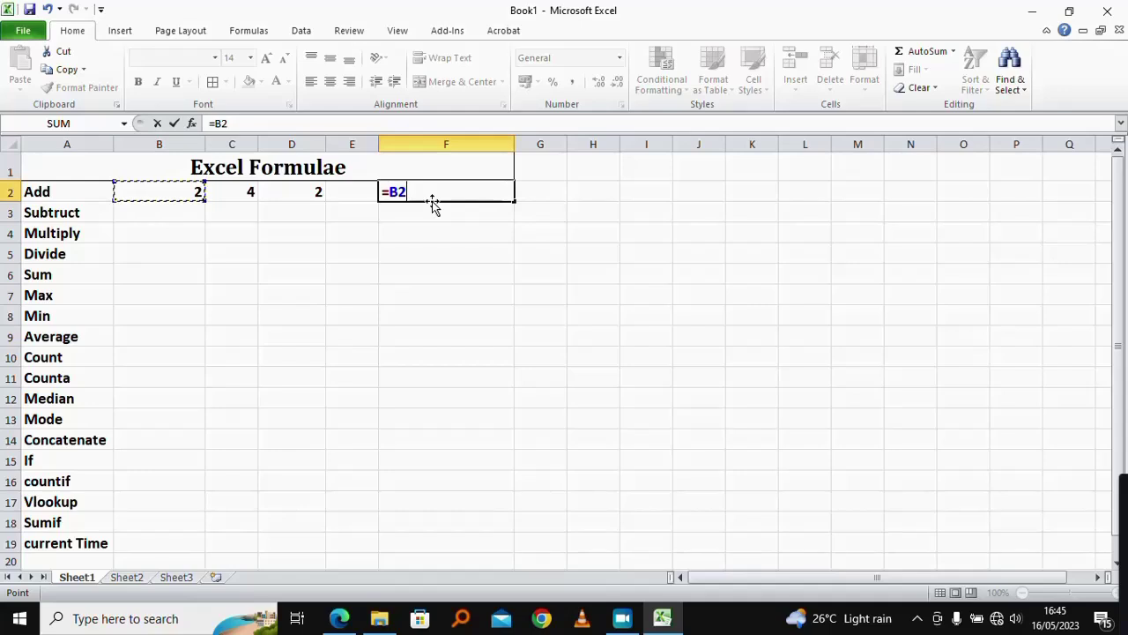
text(+)
click(232, 191)
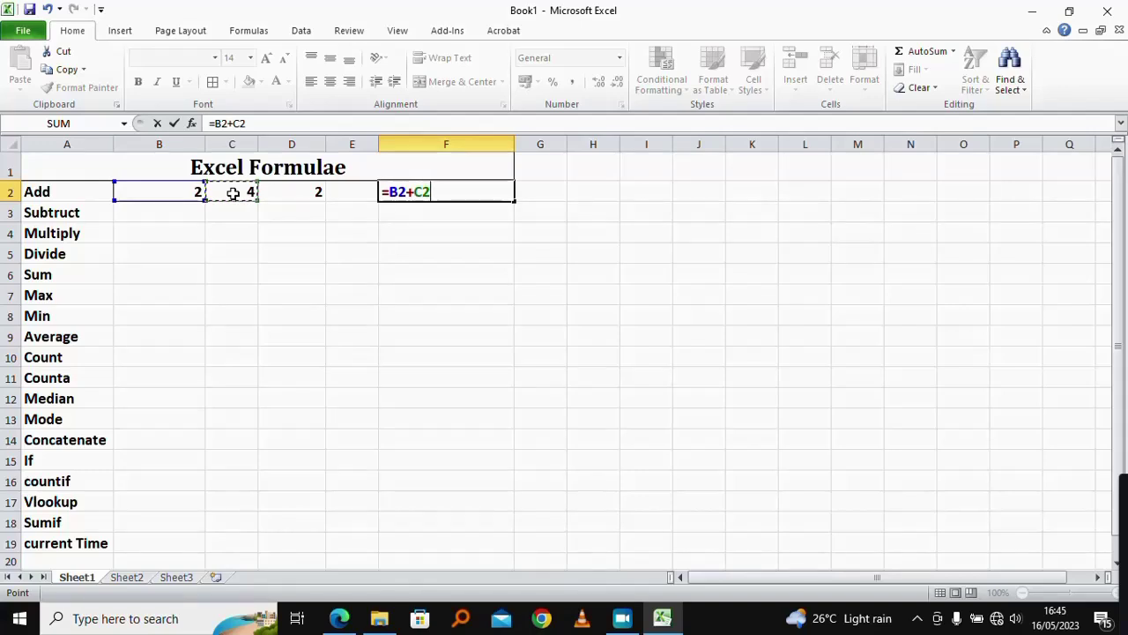
text(+)
click(295, 193)
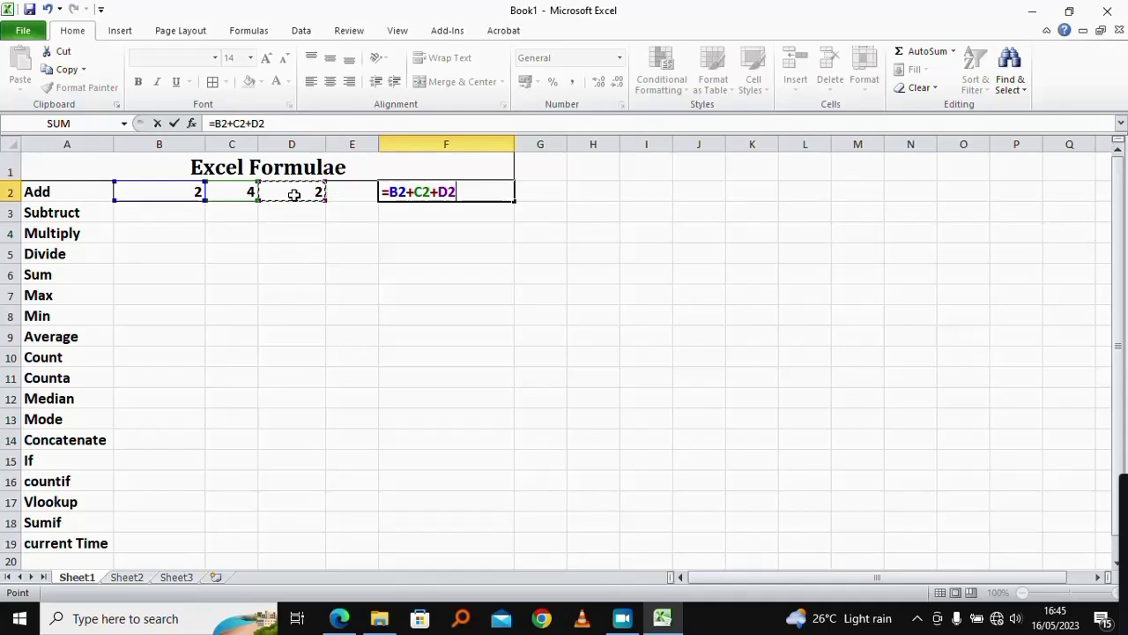
key(Return)
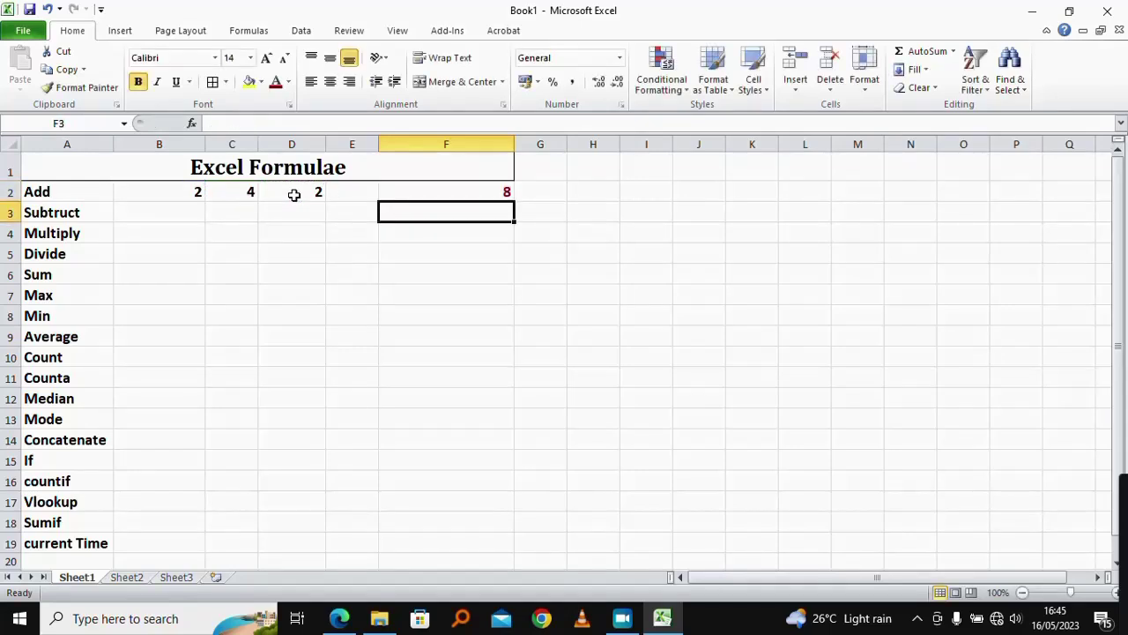
click(461, 191)
click(560, 267)
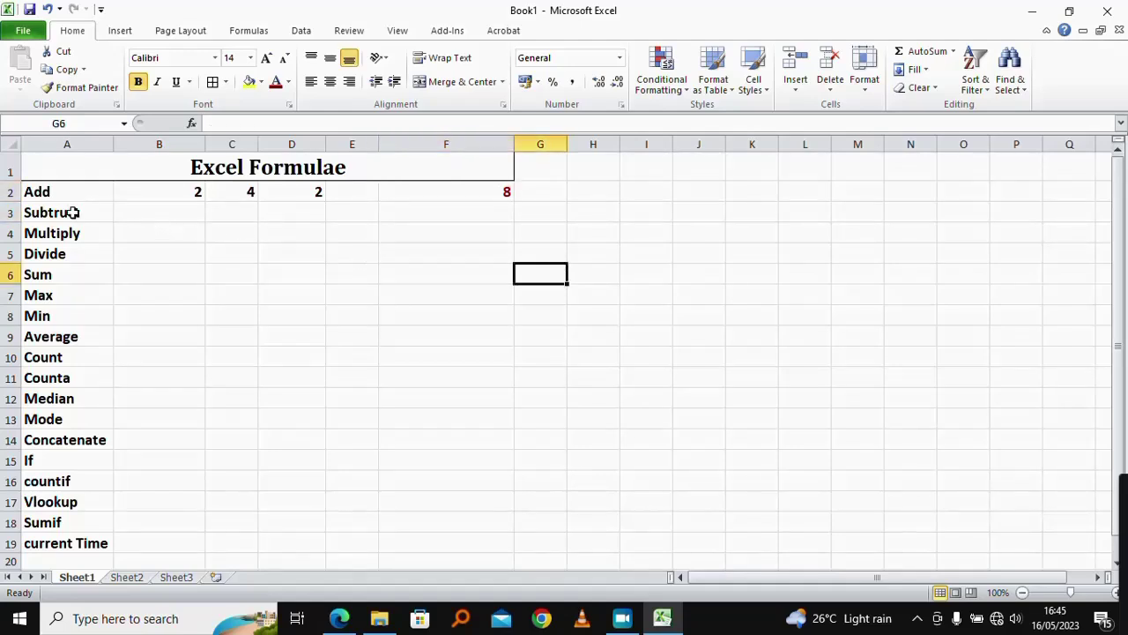
Fill the Subtruct row with 10 in B3 and 8 in D3, leaving C3 empty
click(190, 212)
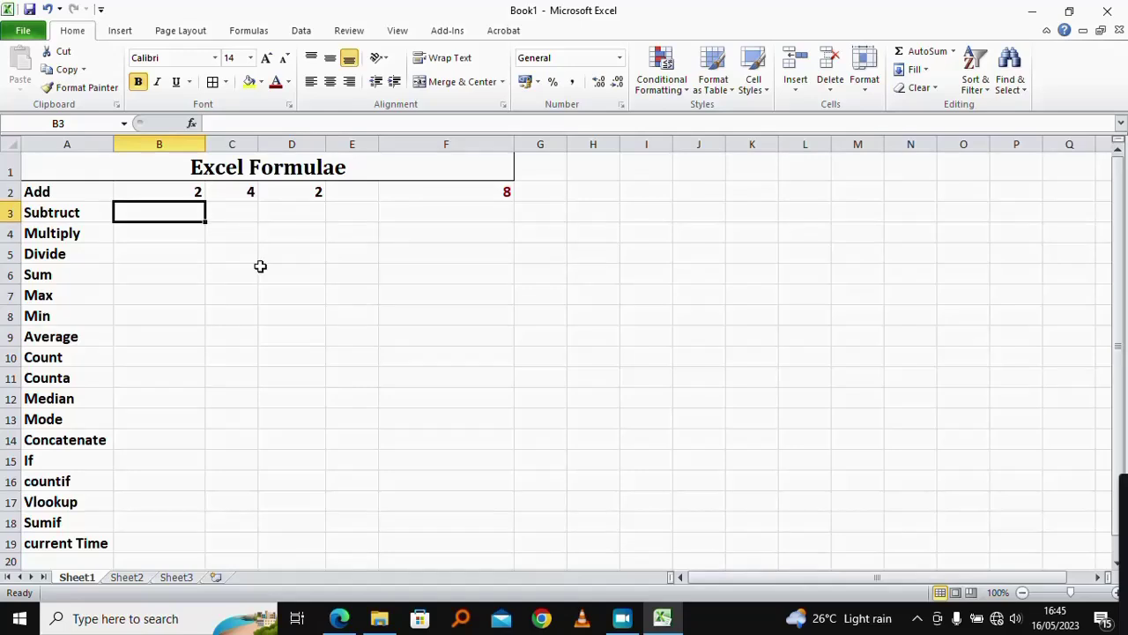
text(10)
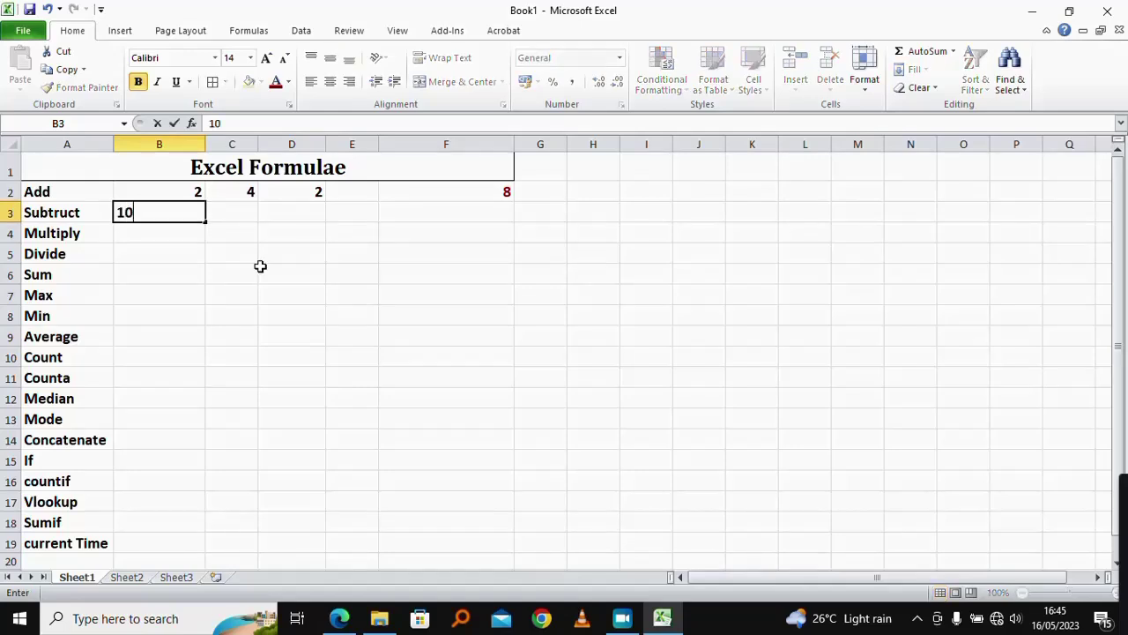
key(Tab)
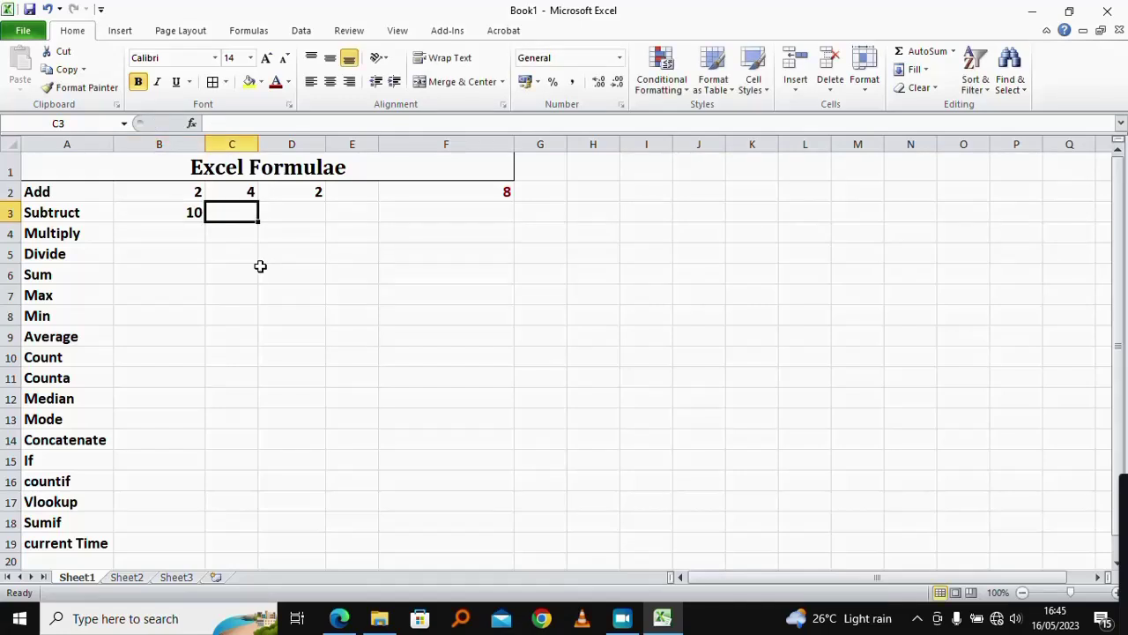
key(Tab)
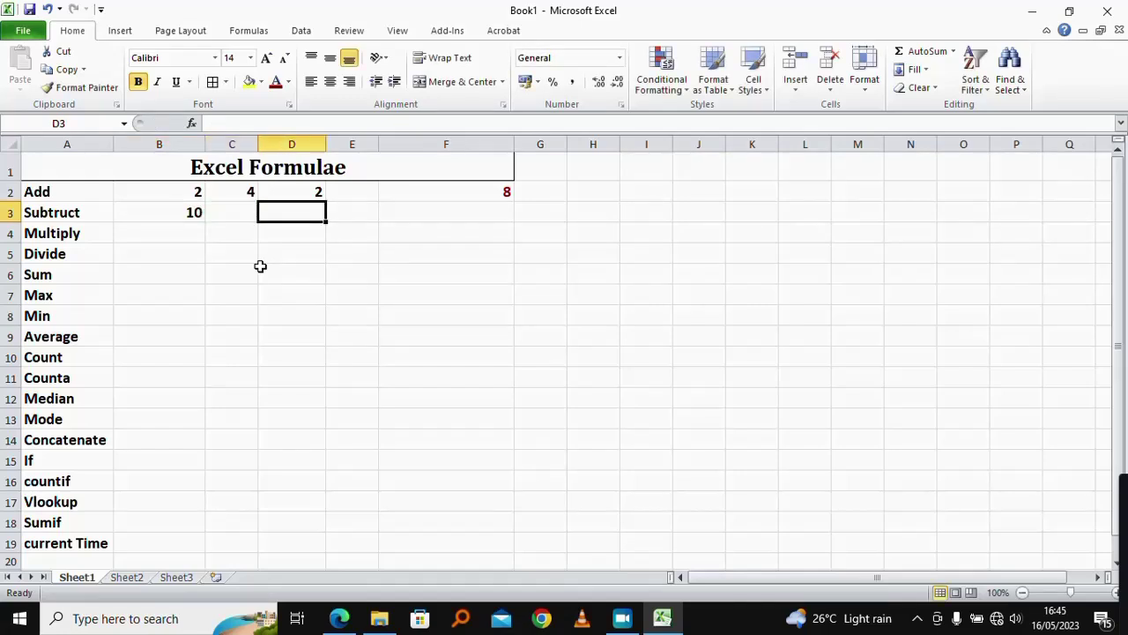
text(8)
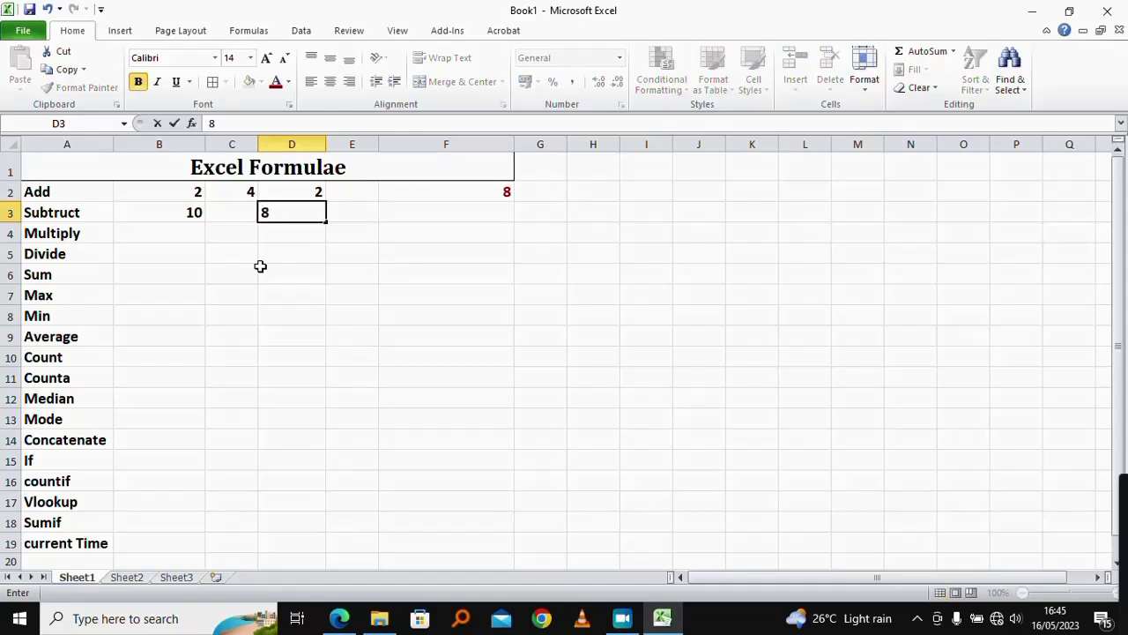
key(Tab)
Subtract D3 from B3 in cell F3 with the formula =B3-D3
key(Tab)
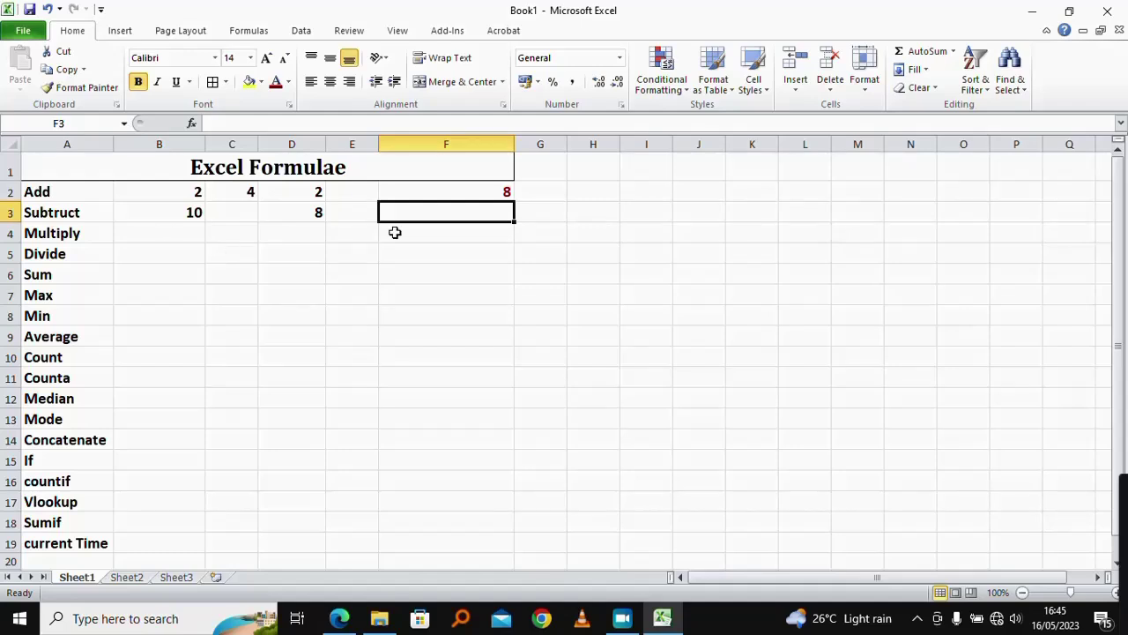
text(=)
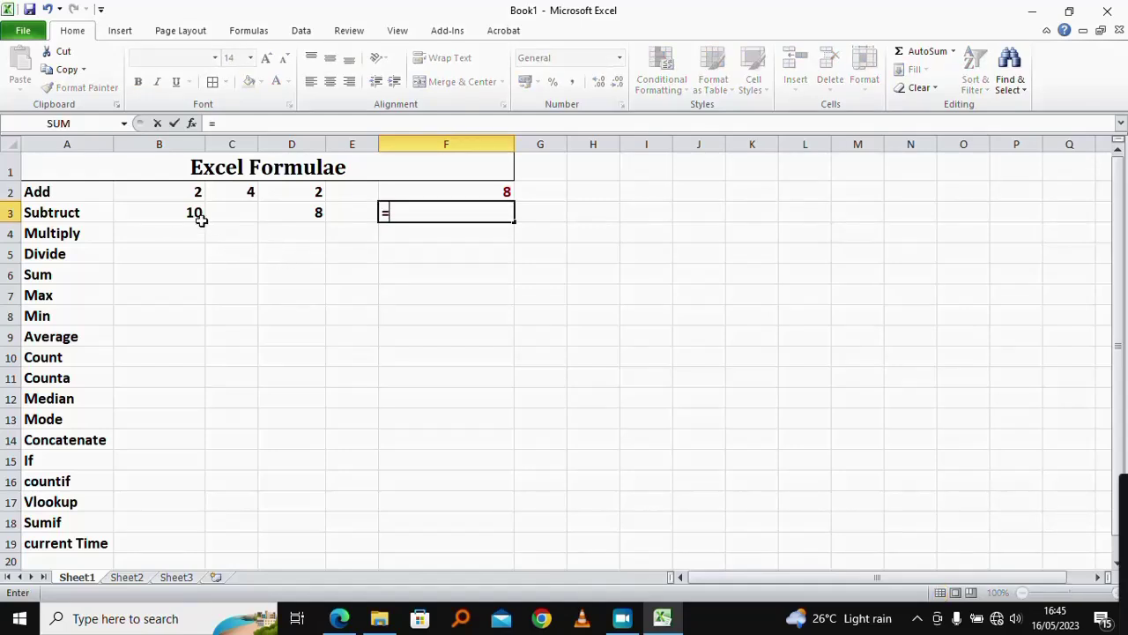
click(182, 215)
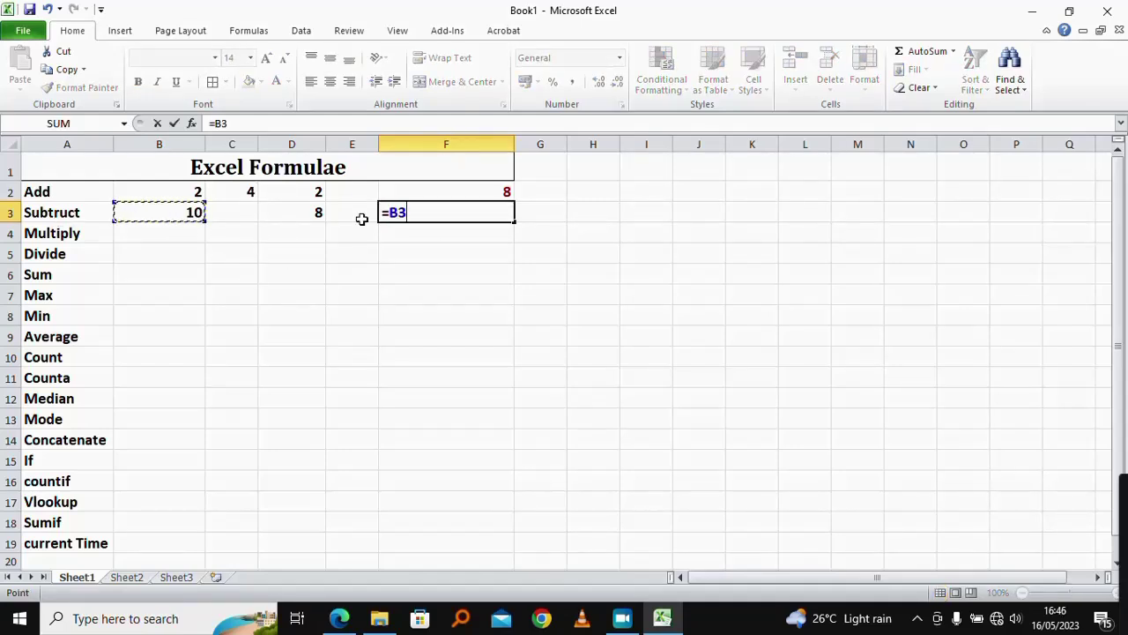
text(-)
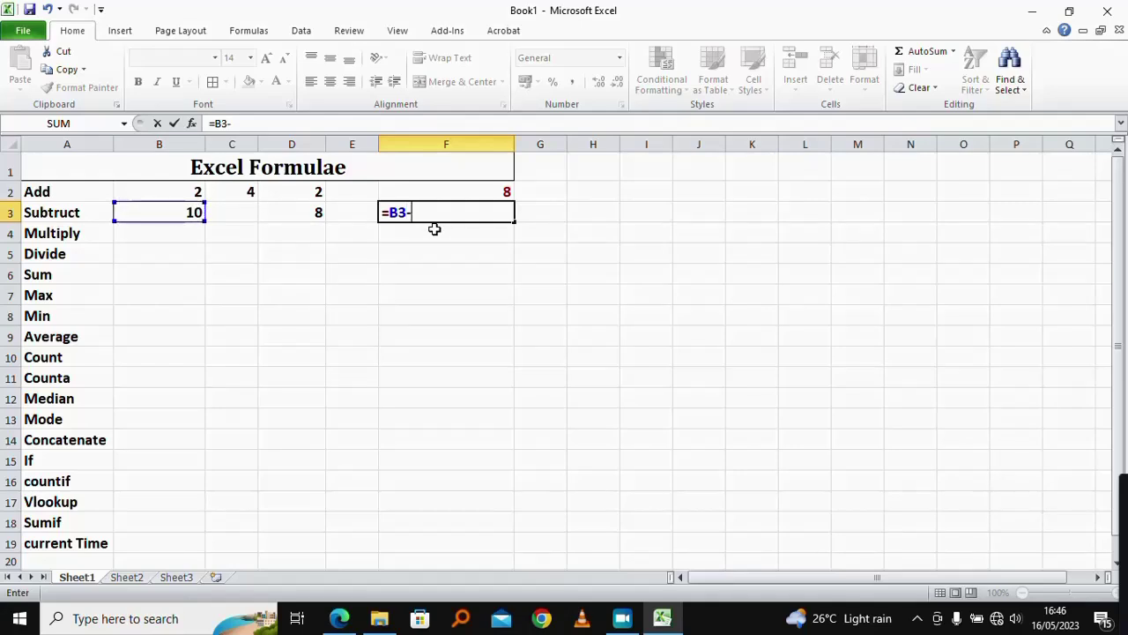
click(291, 212)
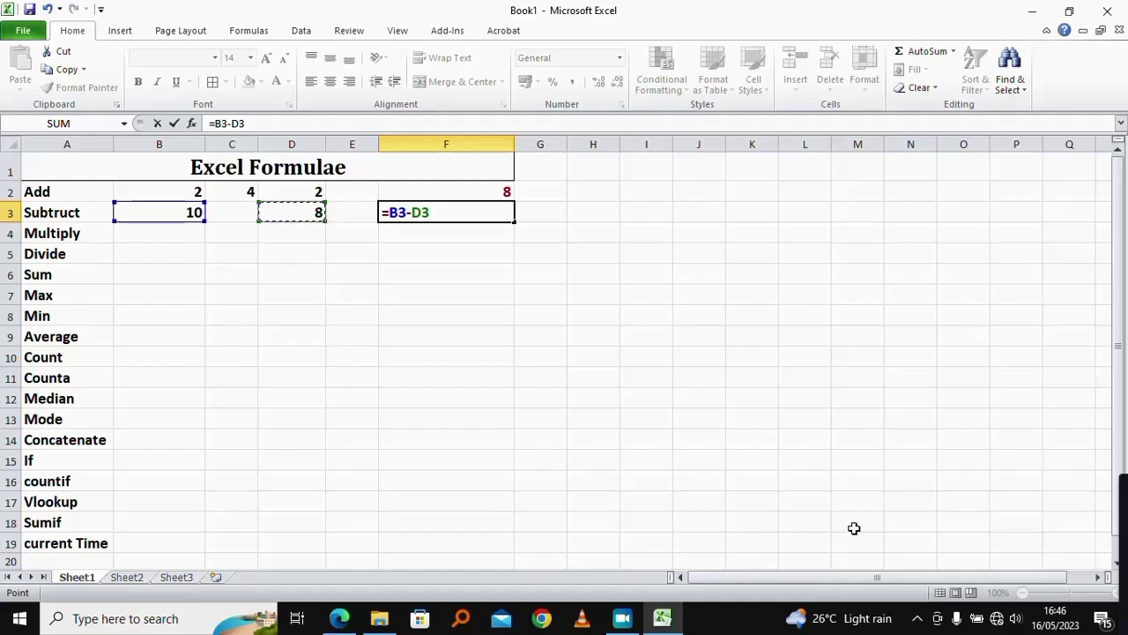
key(Return)
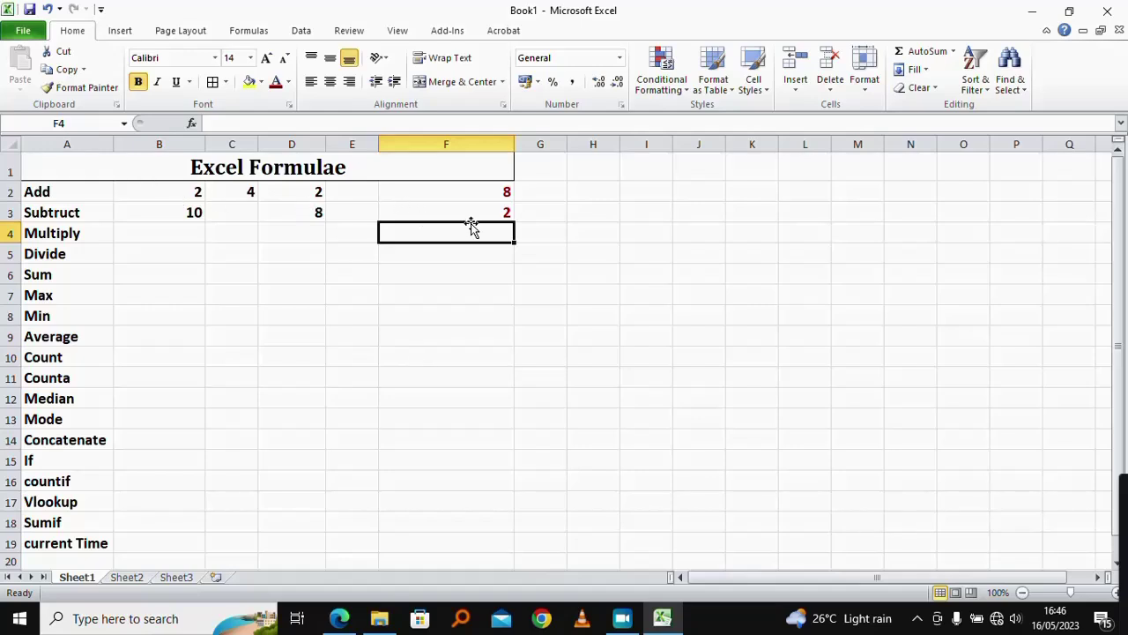
click(394, 313)
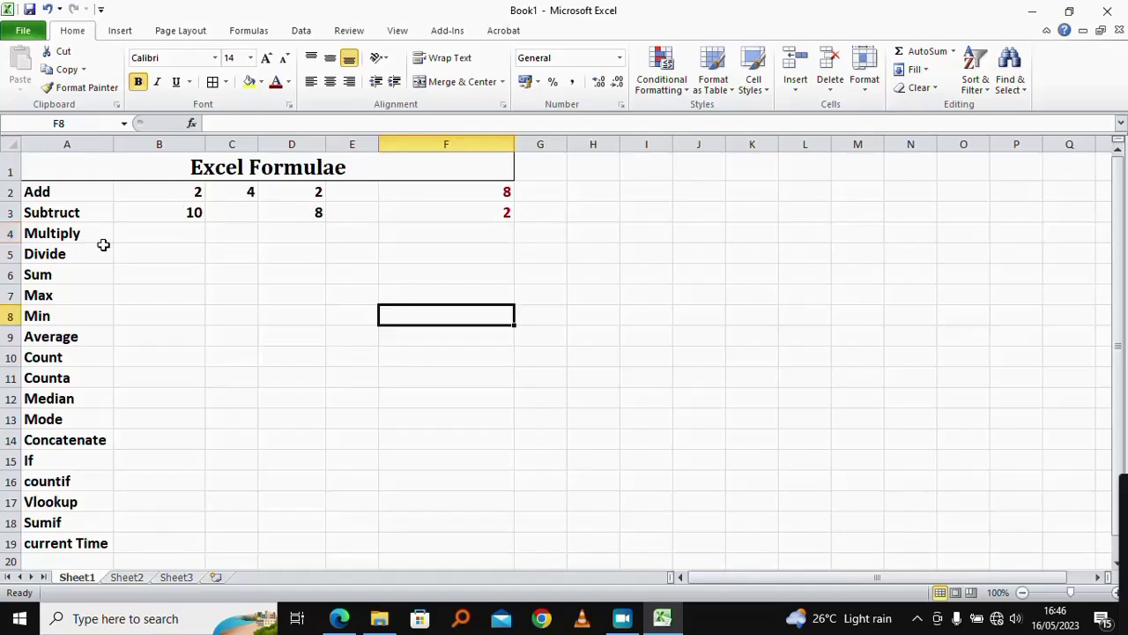
Fill the Multiply row with 15 in B4 and 2 in C4, and select F4 for the result
click(152, 230)
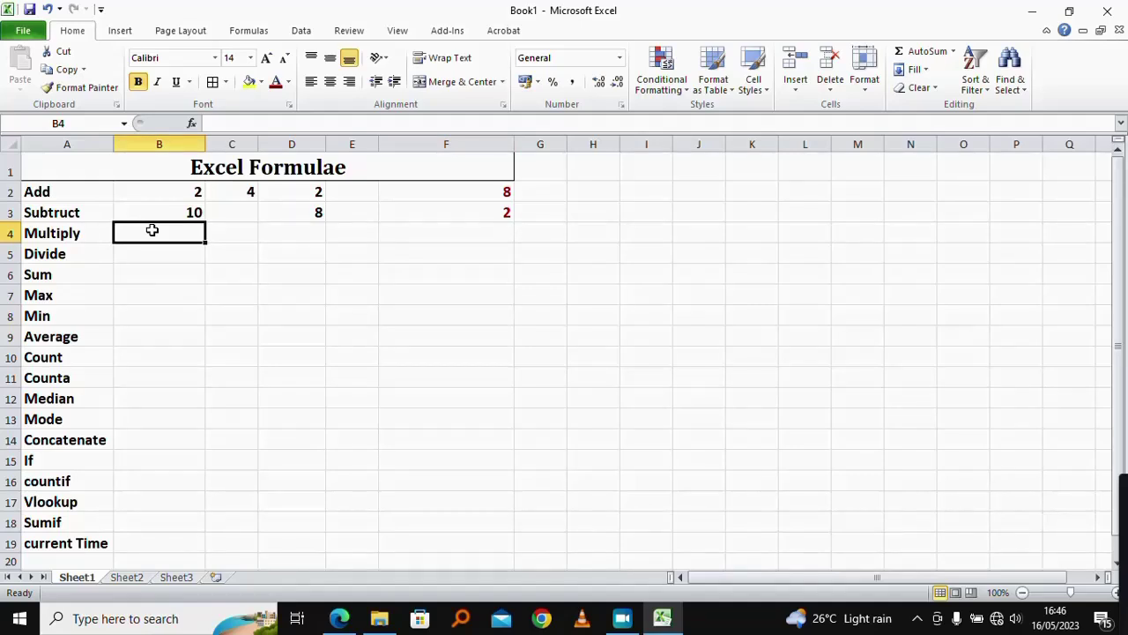
text(15)
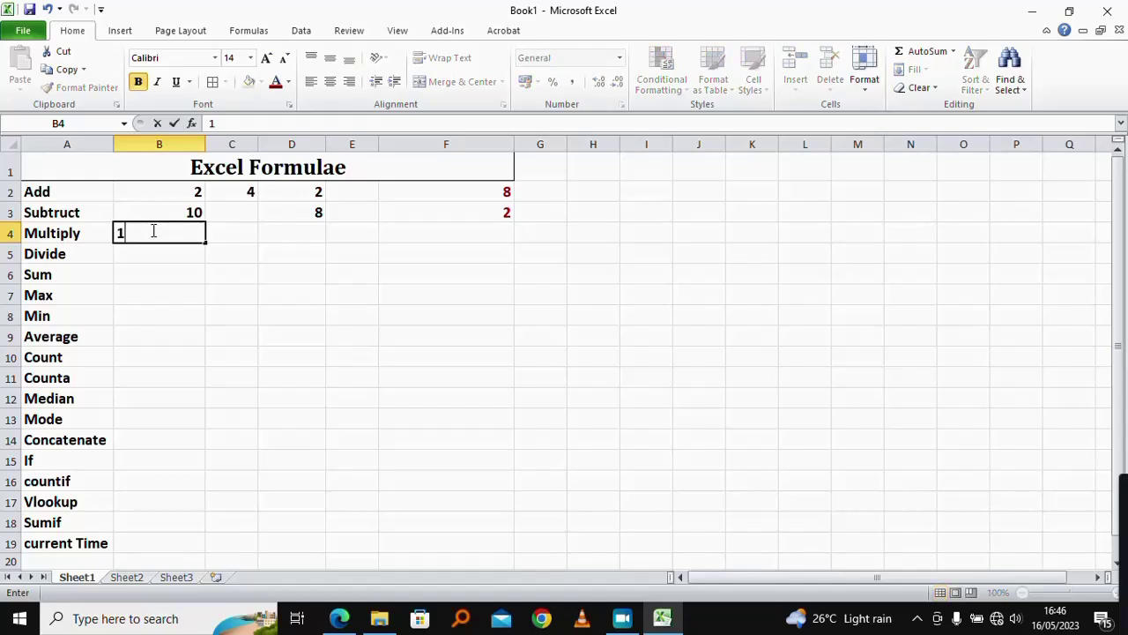
click(235, 237)
text(2)
key(Tab)
click(462, 232)
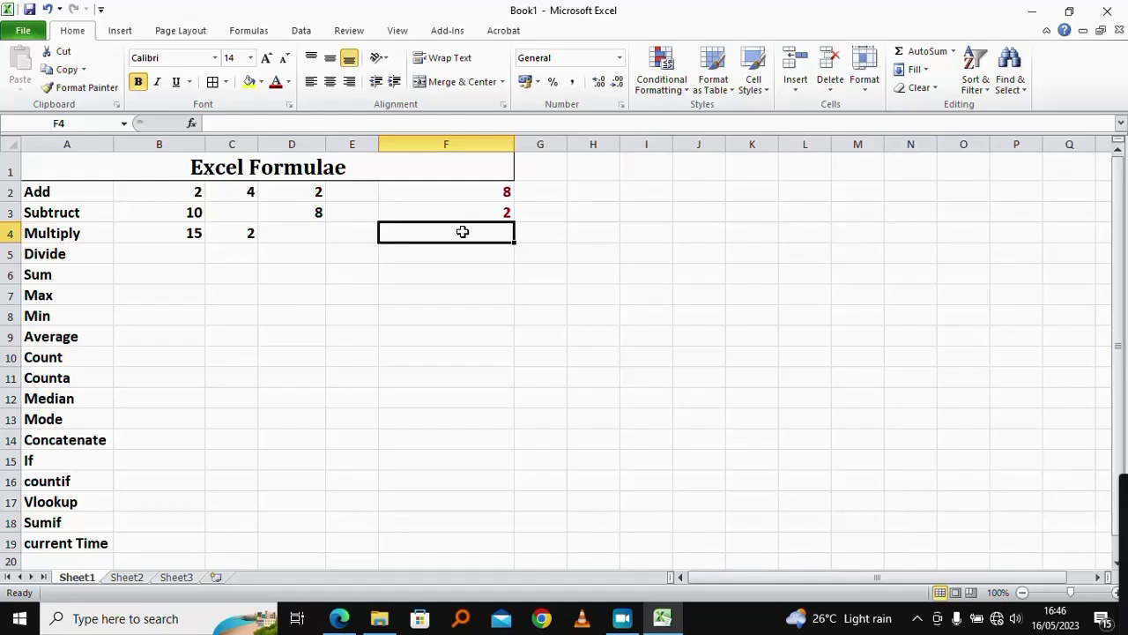
Multiply B4 by C4 in cell F4 with the formula =B4*C4
text(=)
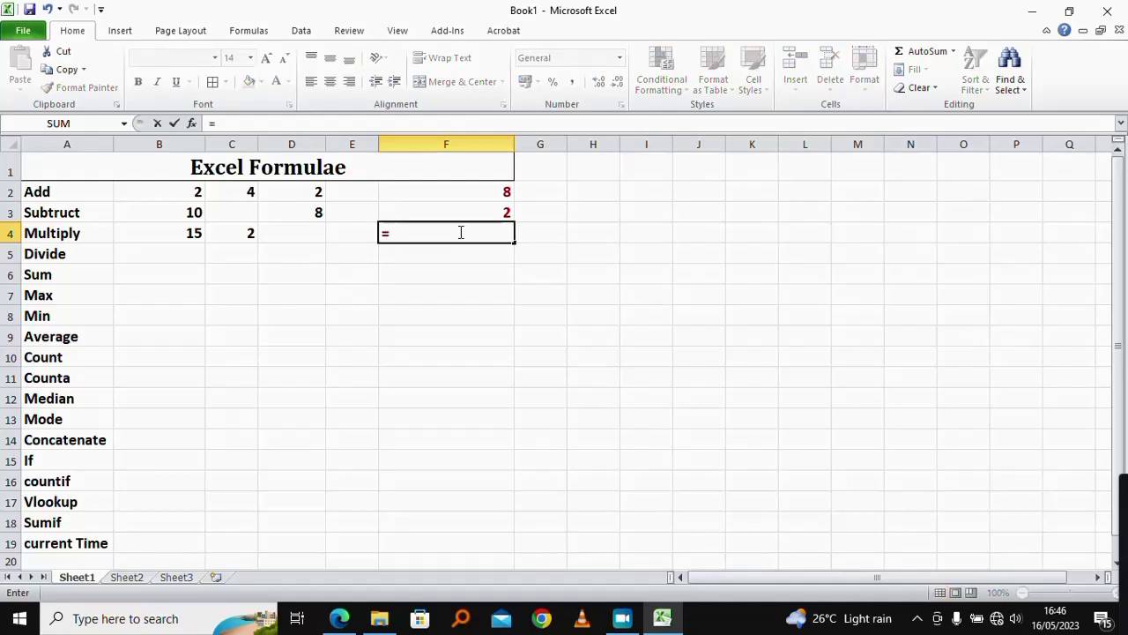
click(187, 235)
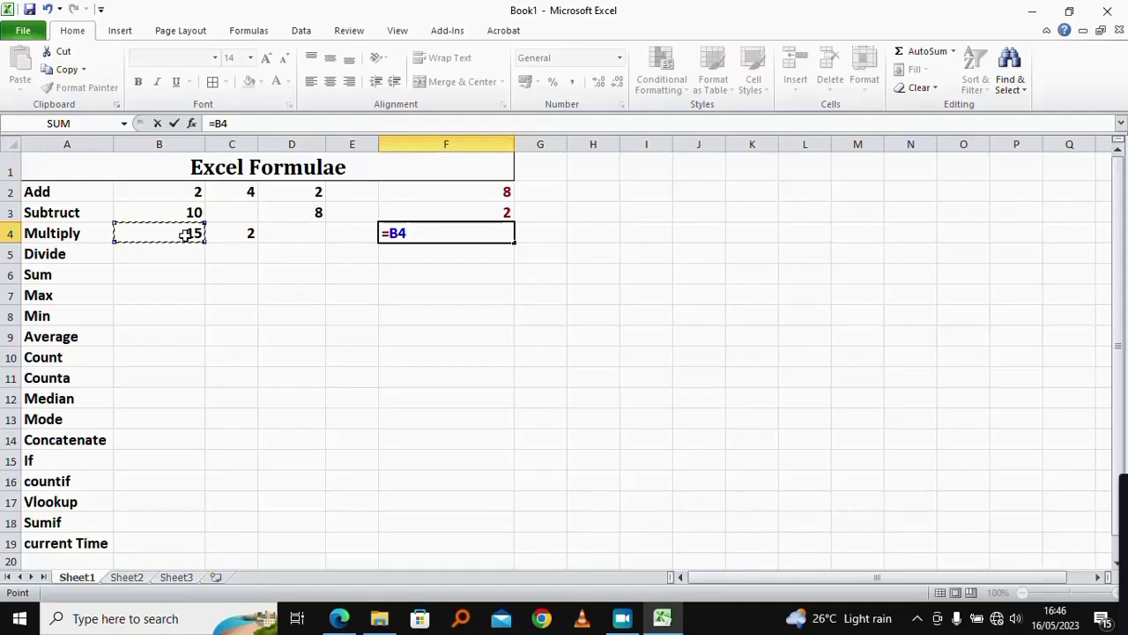
text(*)
click(229, 238)
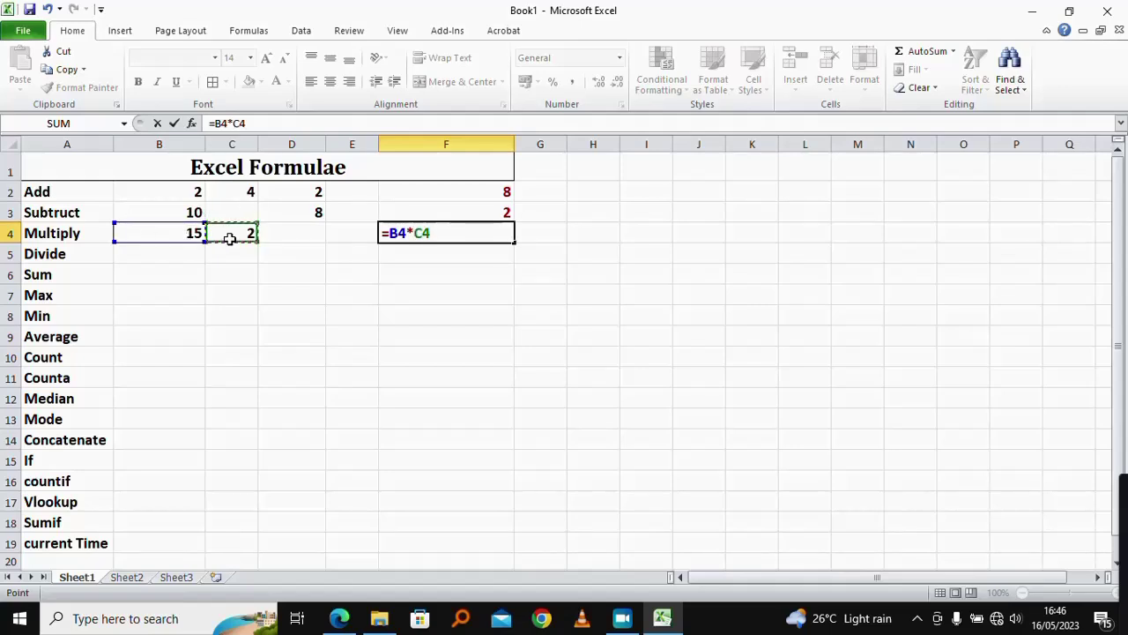
key(Return)
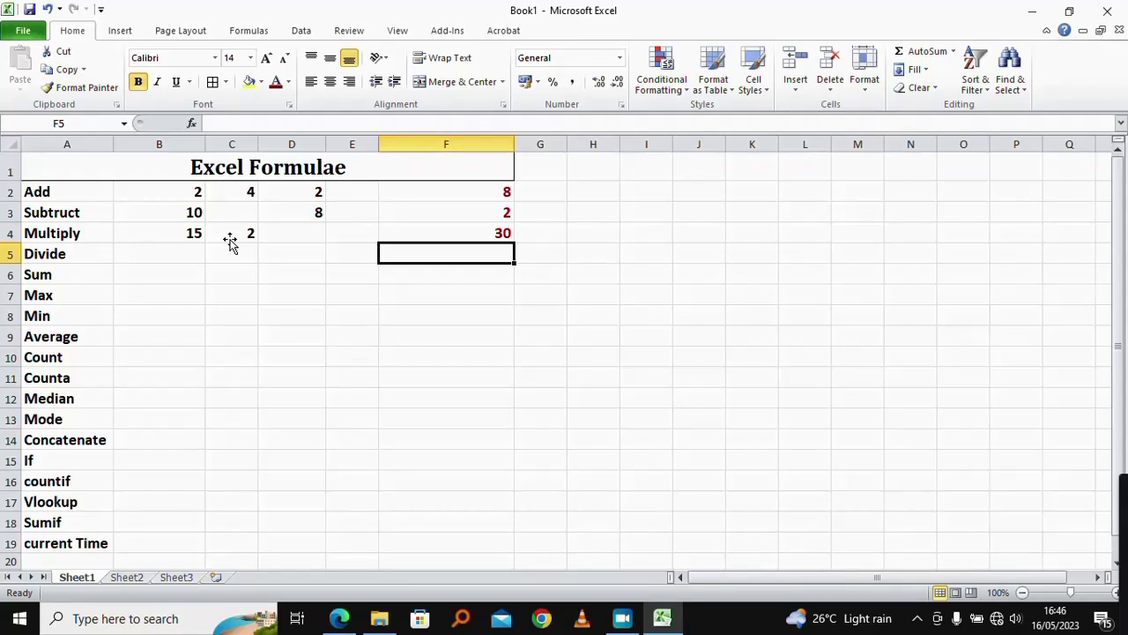
Fill the Divide row with 20 in B5 and 10 in C5
click(134, 250)
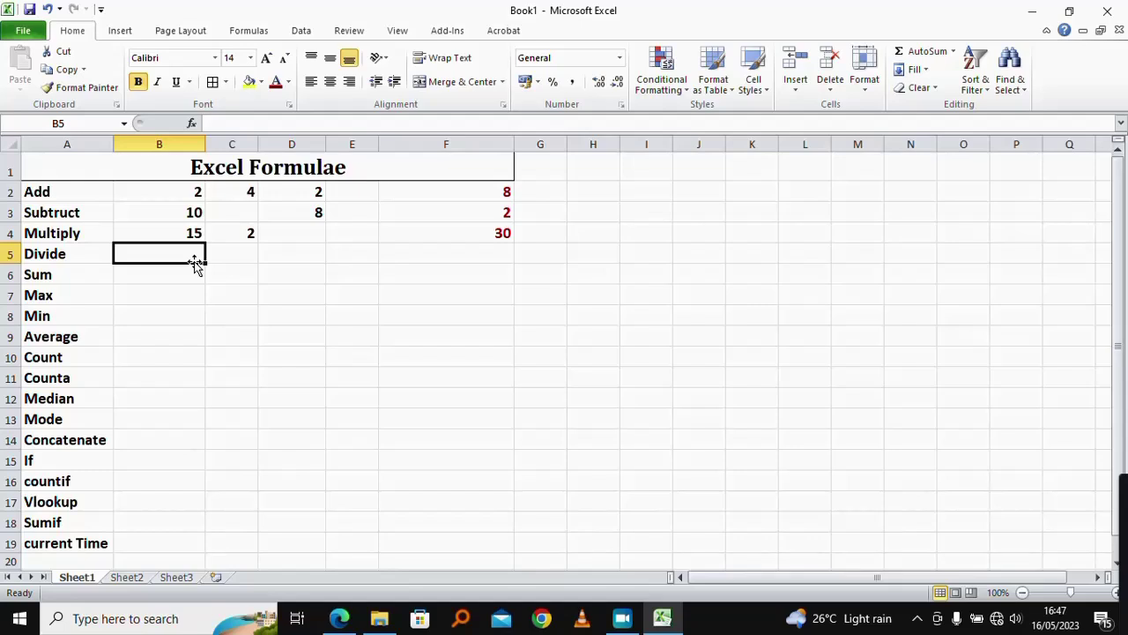
text(1)
key(BackSpace)
text(20)
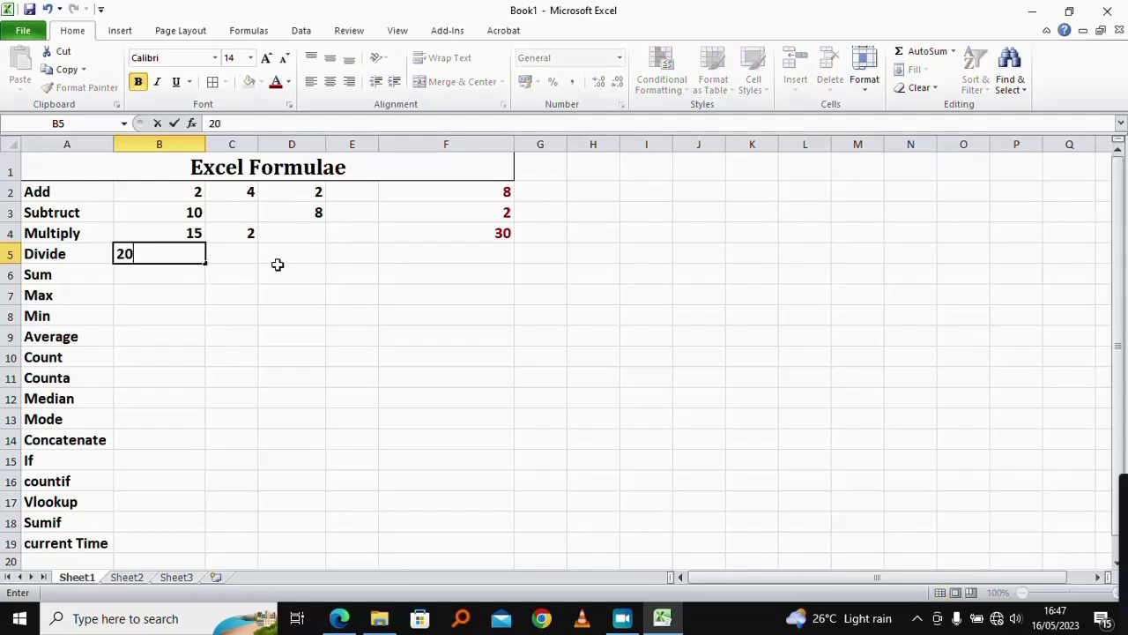
click(234, 260)
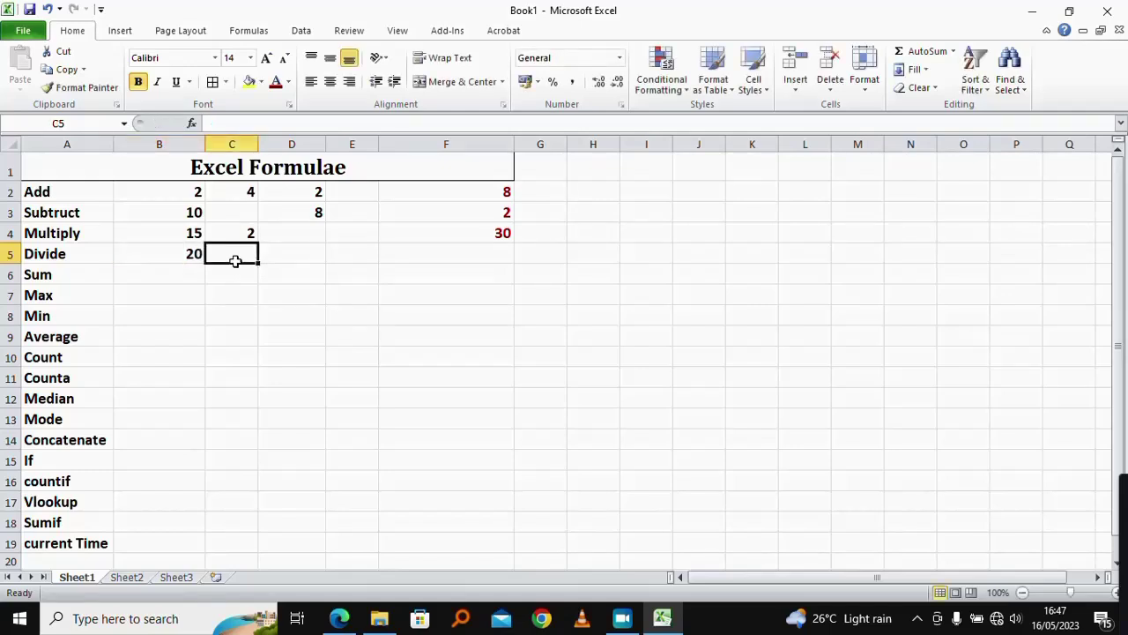
text(10)
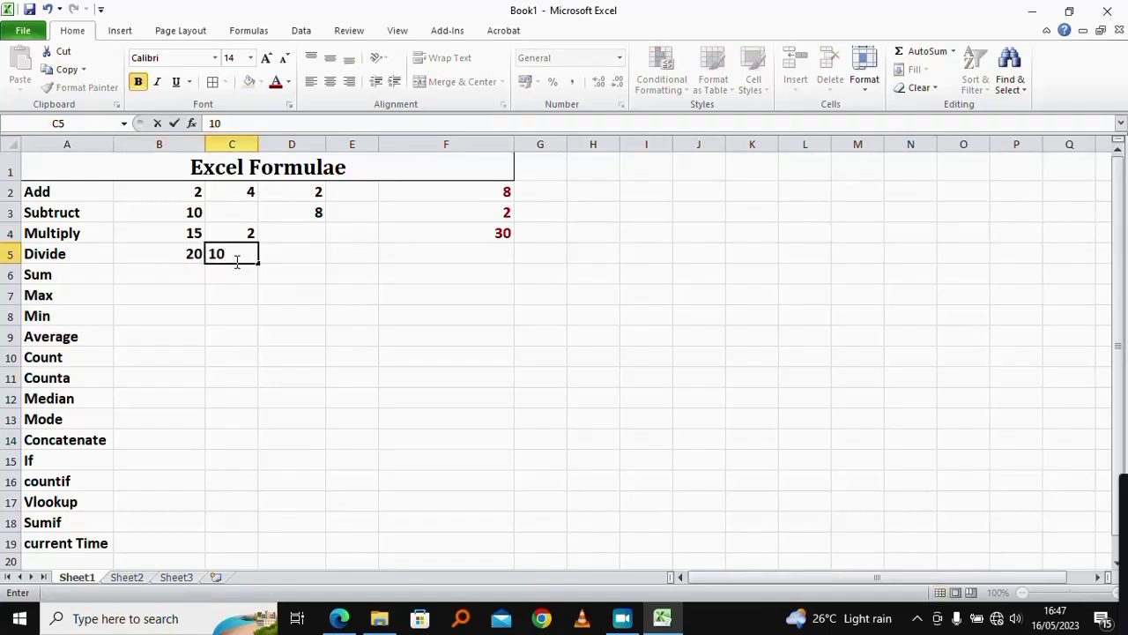
Divide B5 by C5 in cell F5 with the formula =B5/C5
click(463, 254)
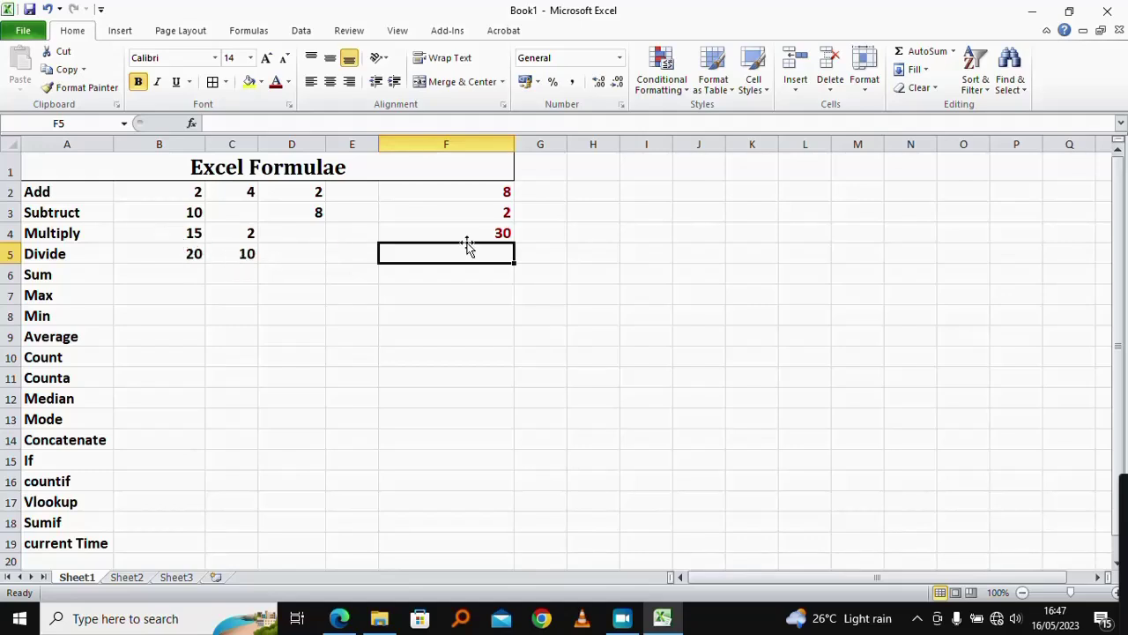
text(=)
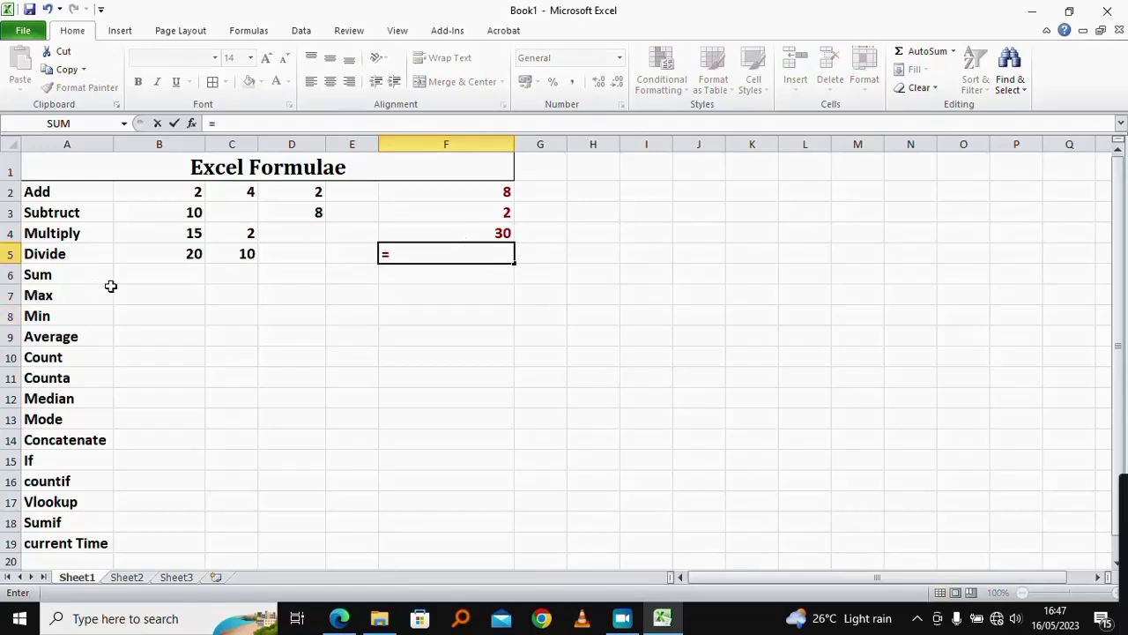
click(184, 250)
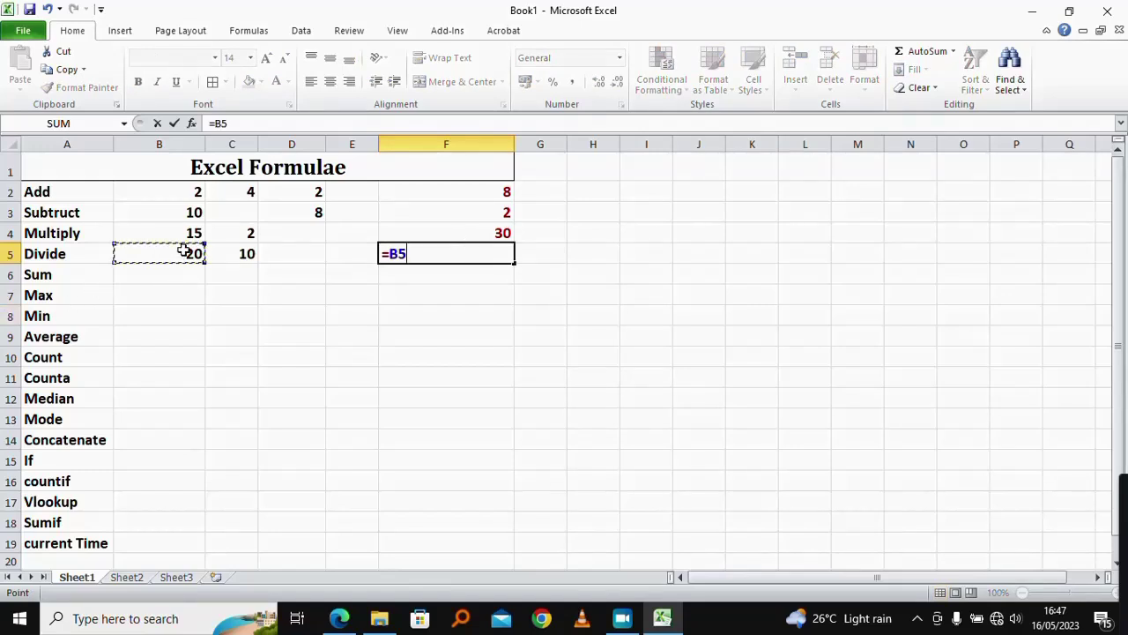
text(/)
click(248, 256)
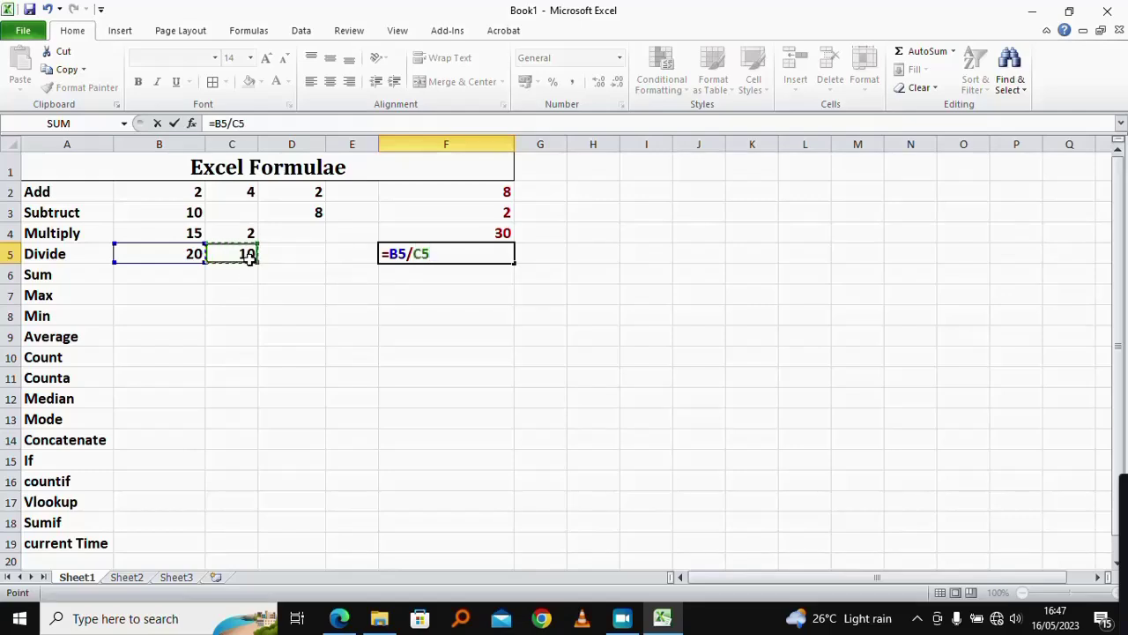
key(Return)
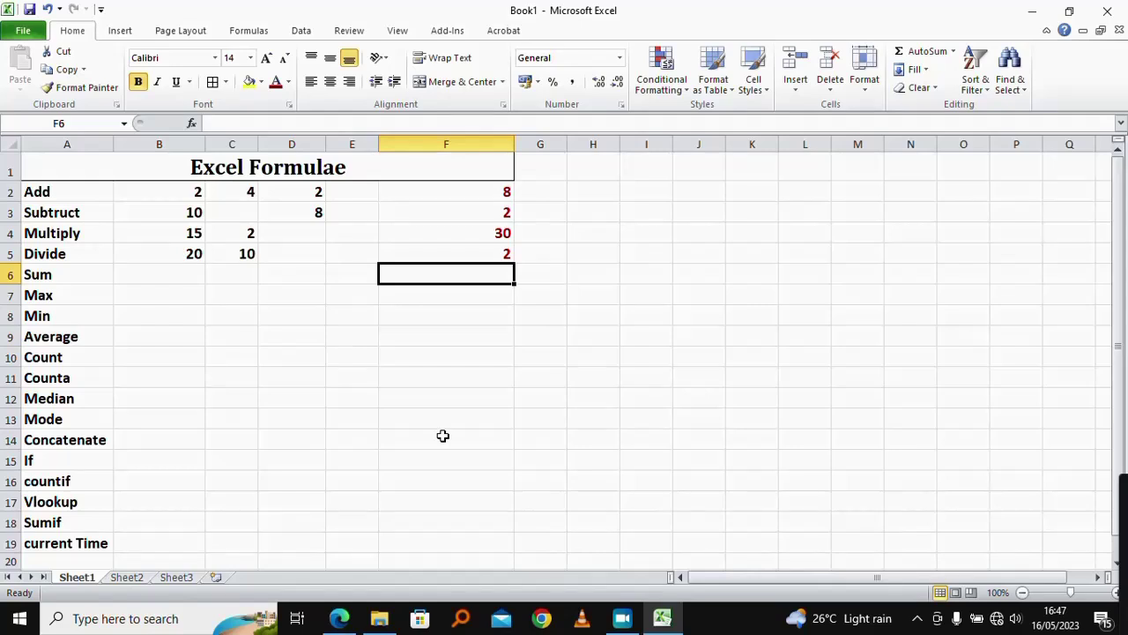
click(74, 275)
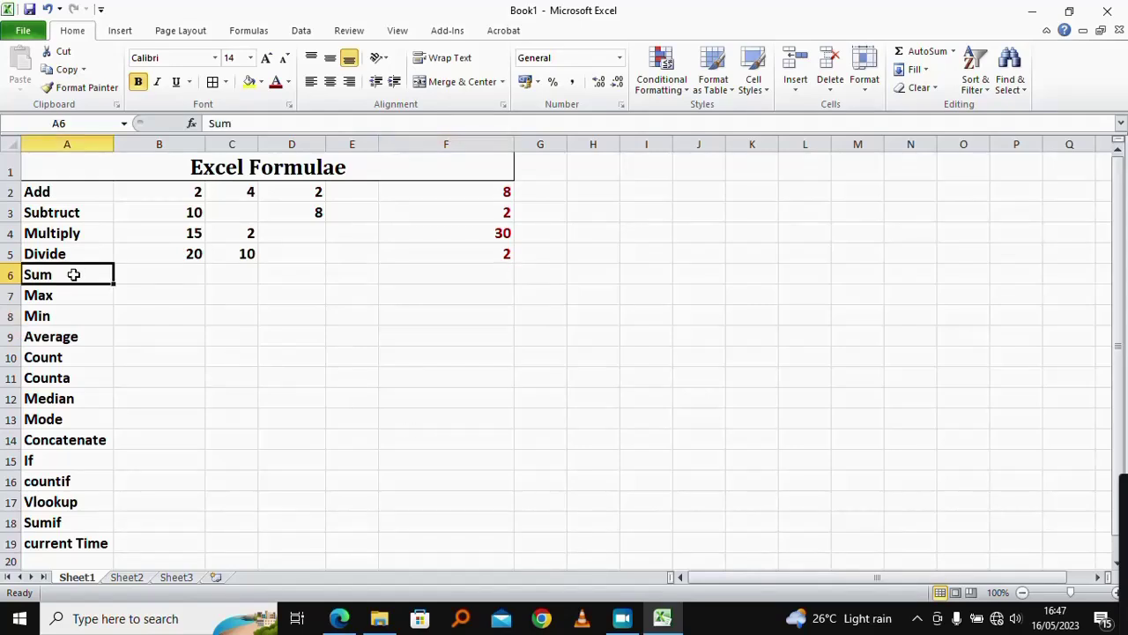
click(185, 275)
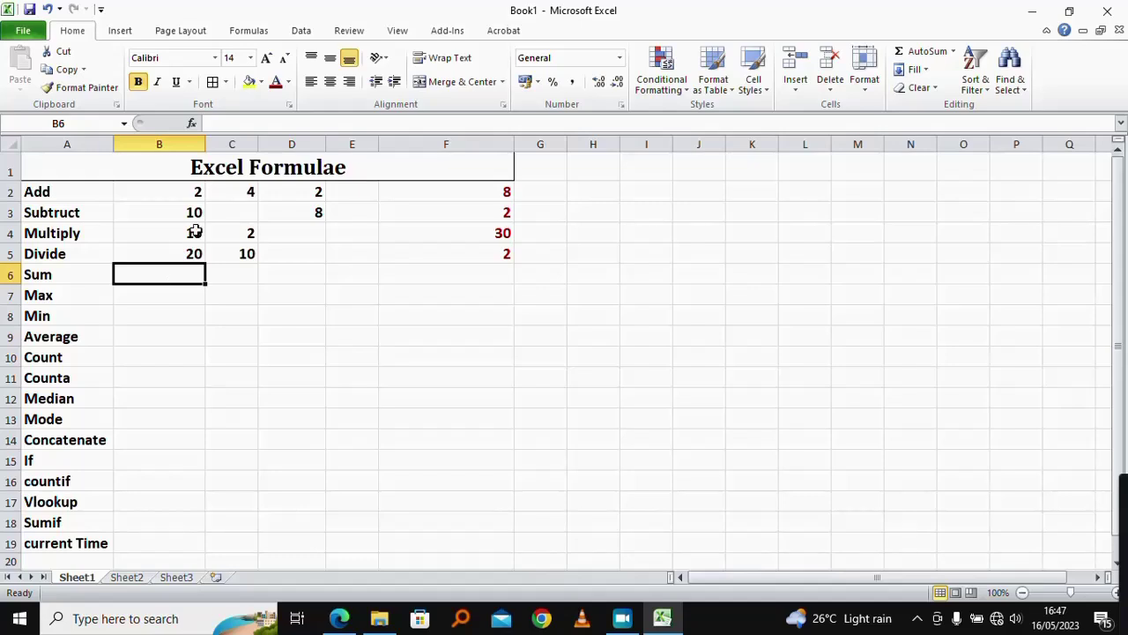
click(194, 192)
click(244, 194)
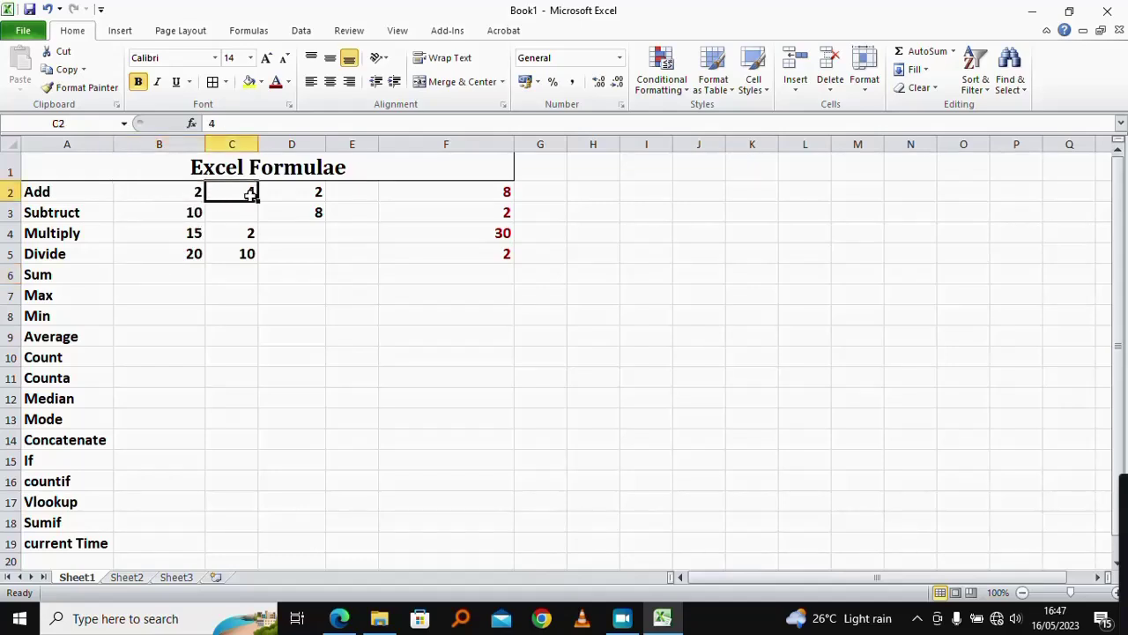
click(284, 191)
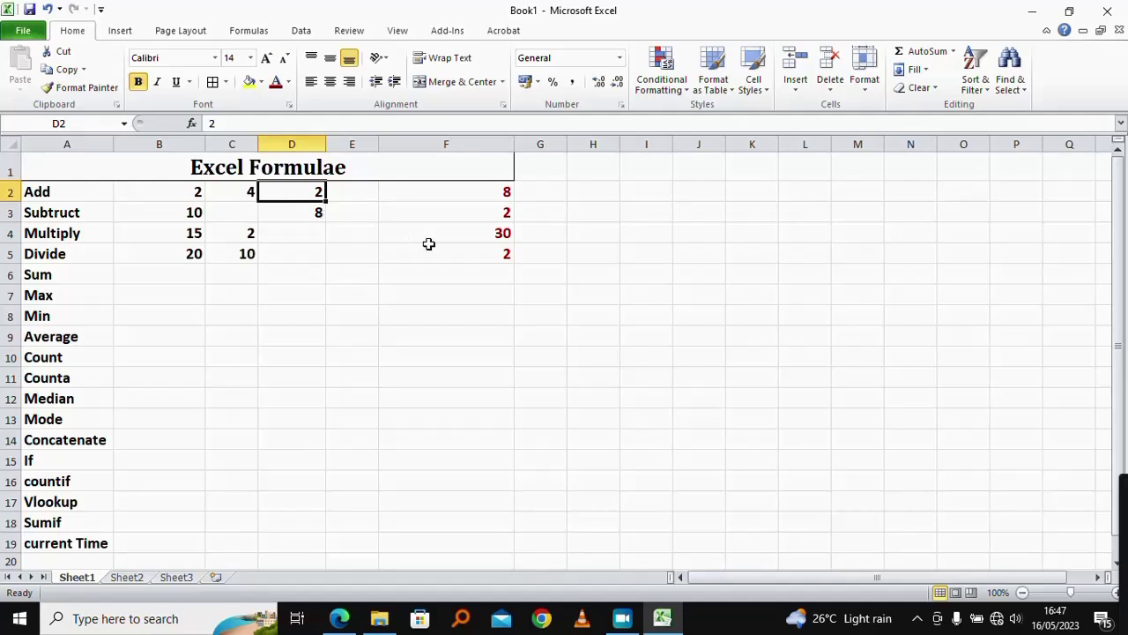
Total the three Add-row values in cell F6 with individual cell references, using the formula =SUM(B2,C2,D2)
click(457, 276)
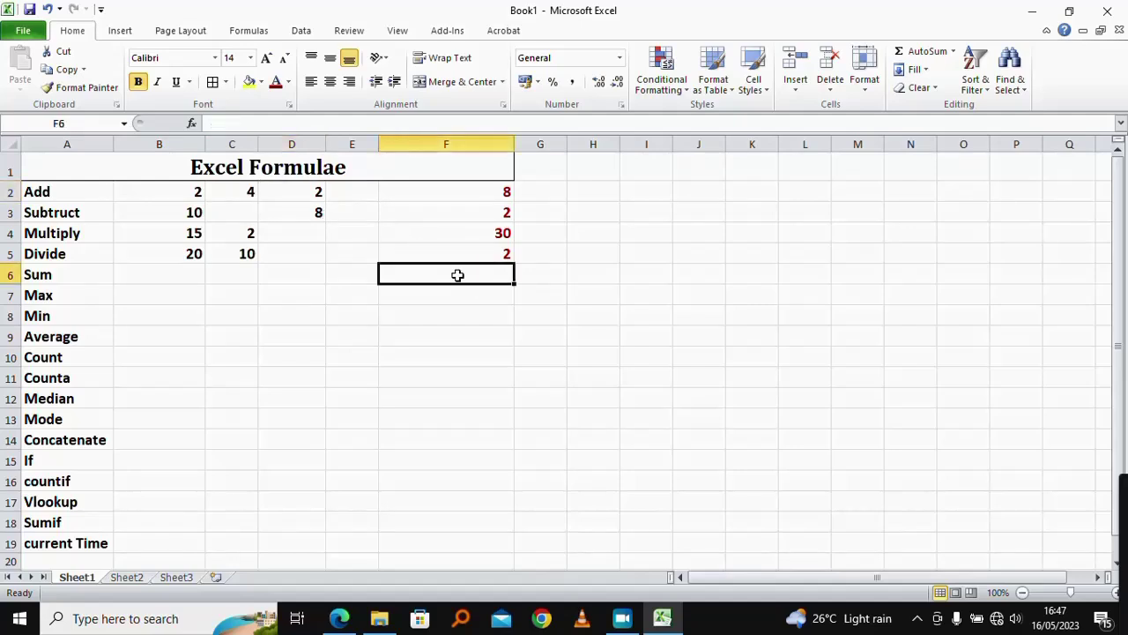
text(=)
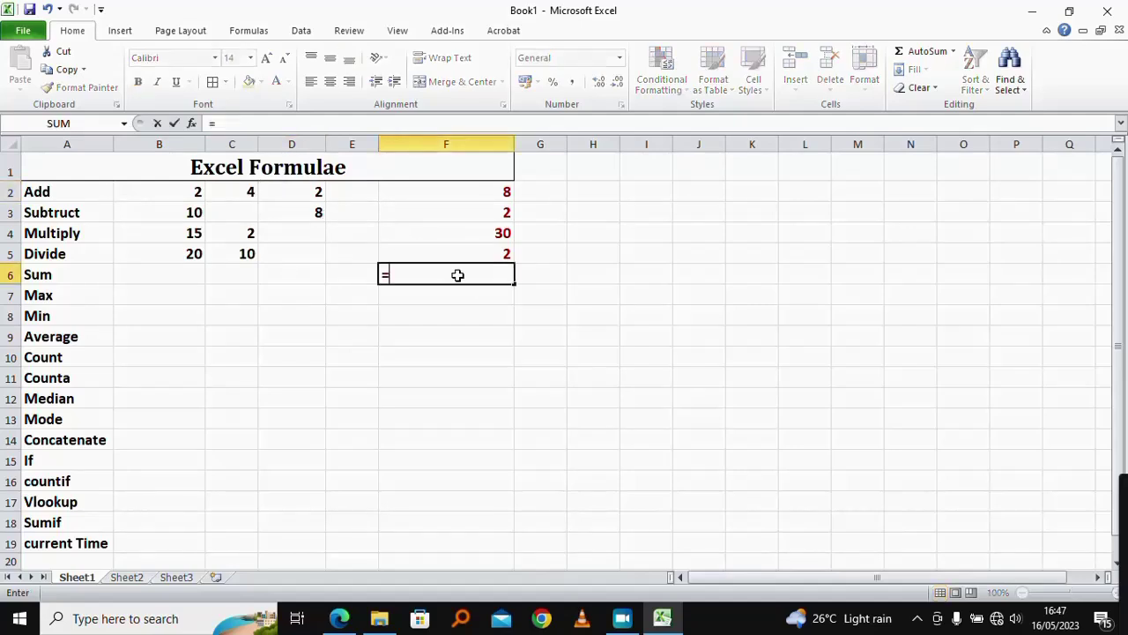
text(sum)
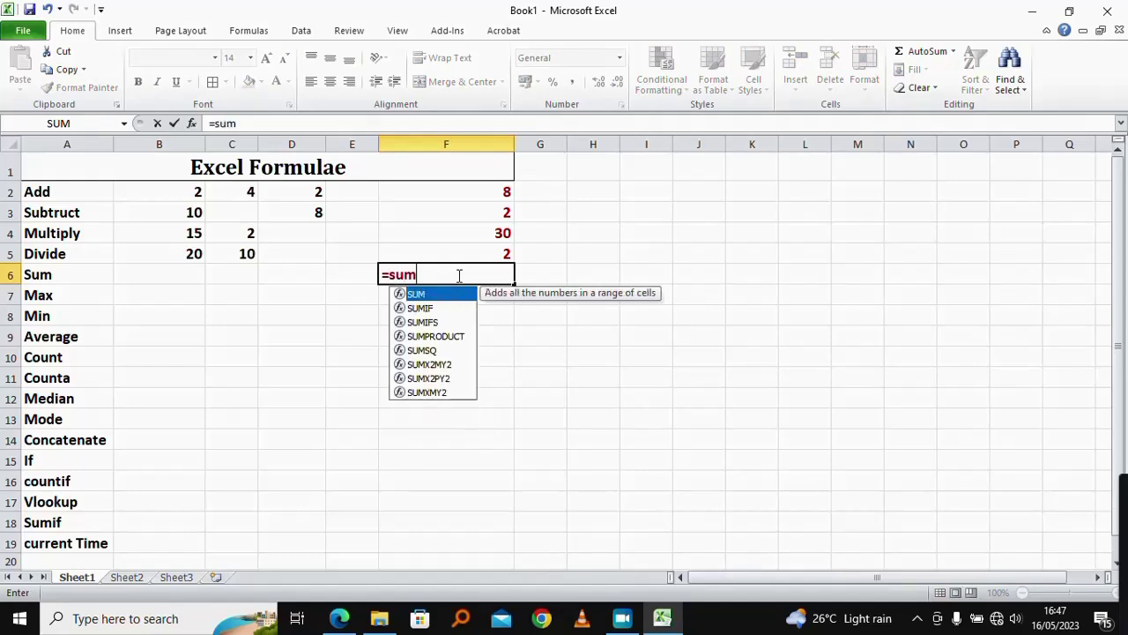
text(()
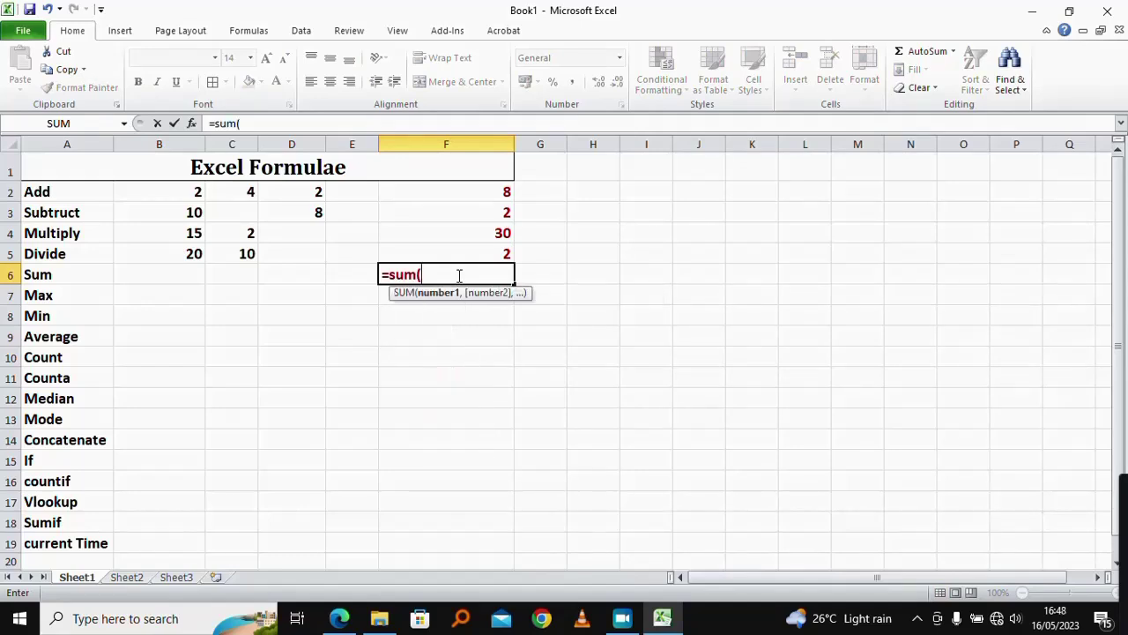
click(201, 192)
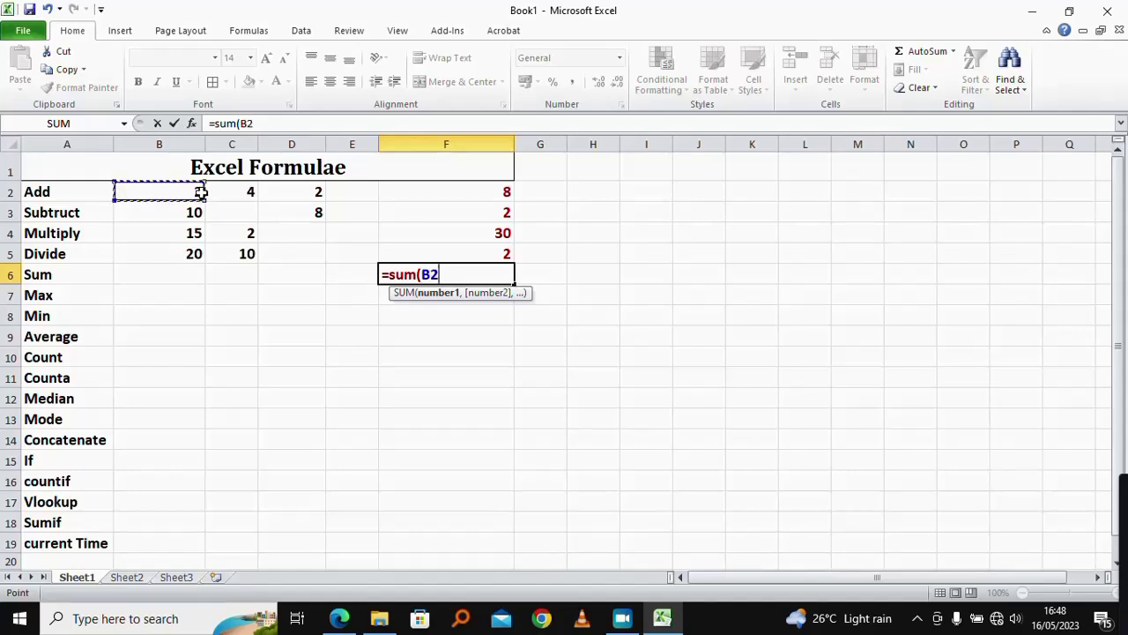
text(,)
click(250, 191)
text(,)
click(311, 189)
text(,)
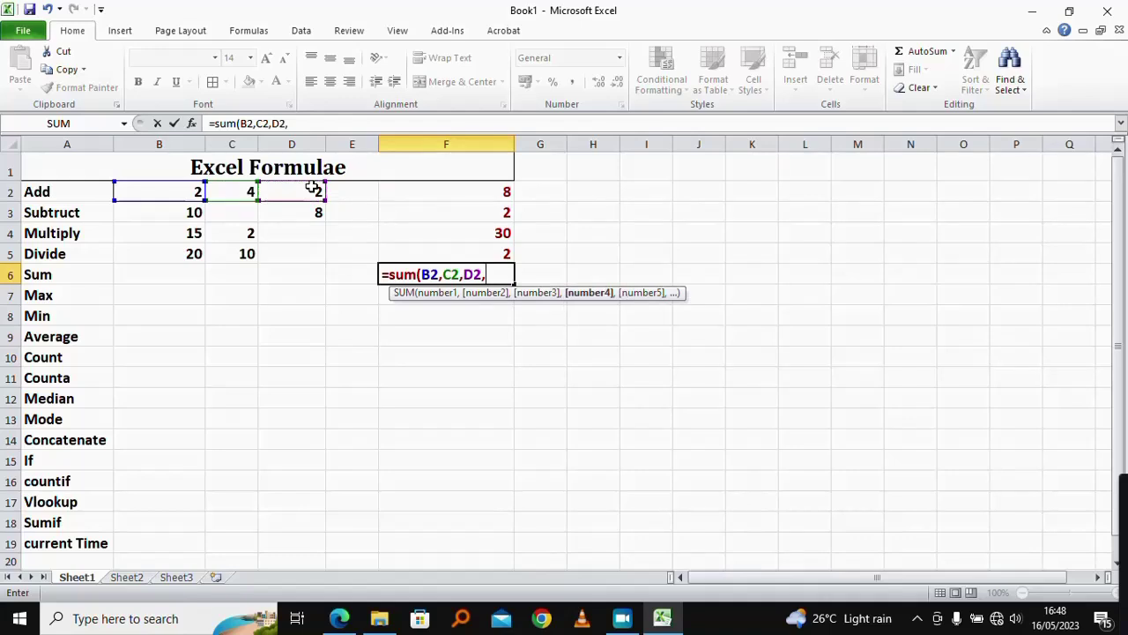
key(BackSpace)
text())
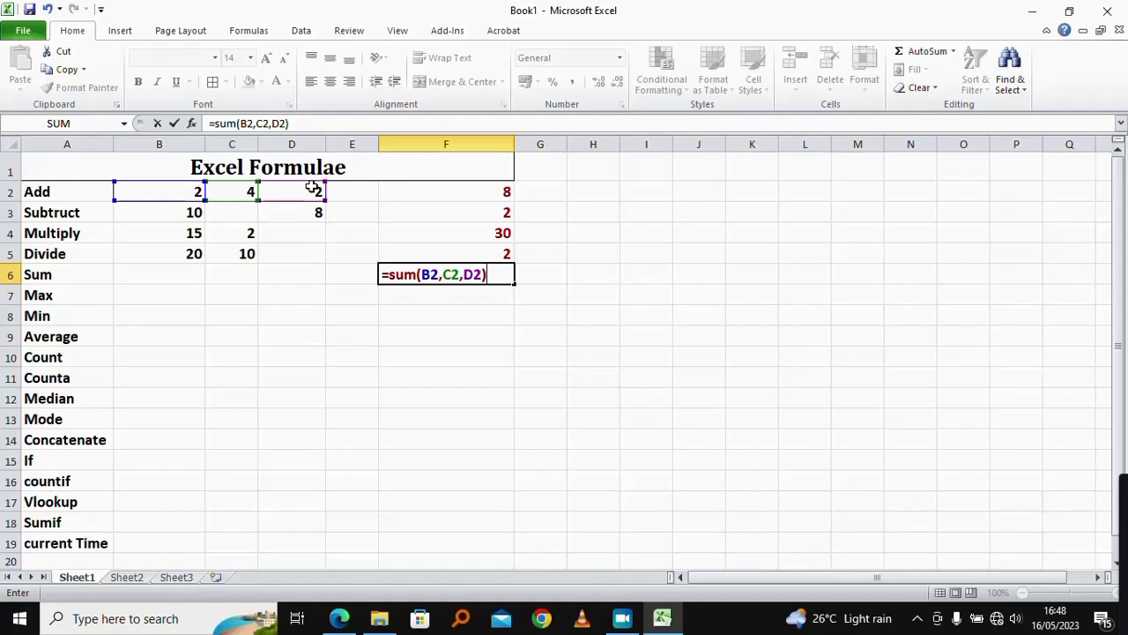
key(Return)
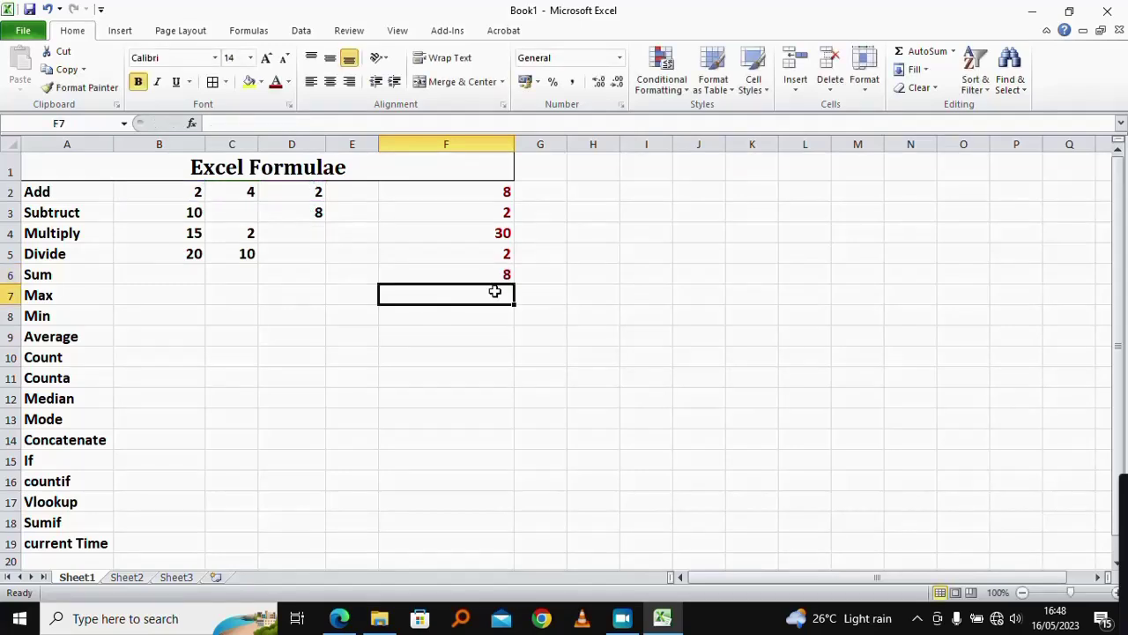
Compare the SUM formula in F6 with the addition formula in F2
click(491, 263)
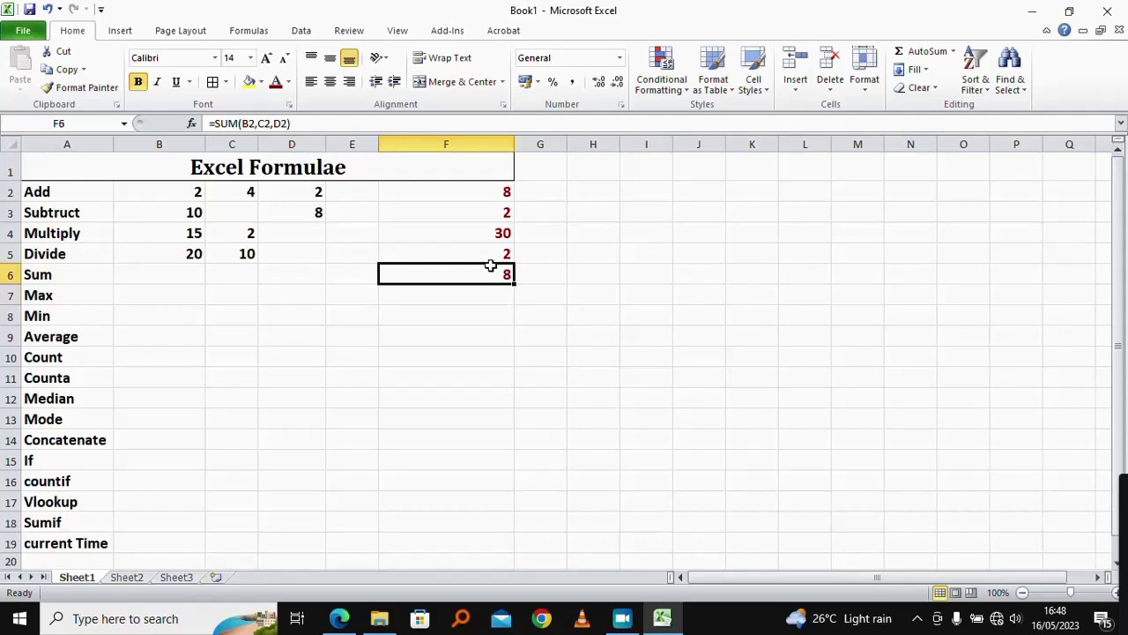
click(489, 188)
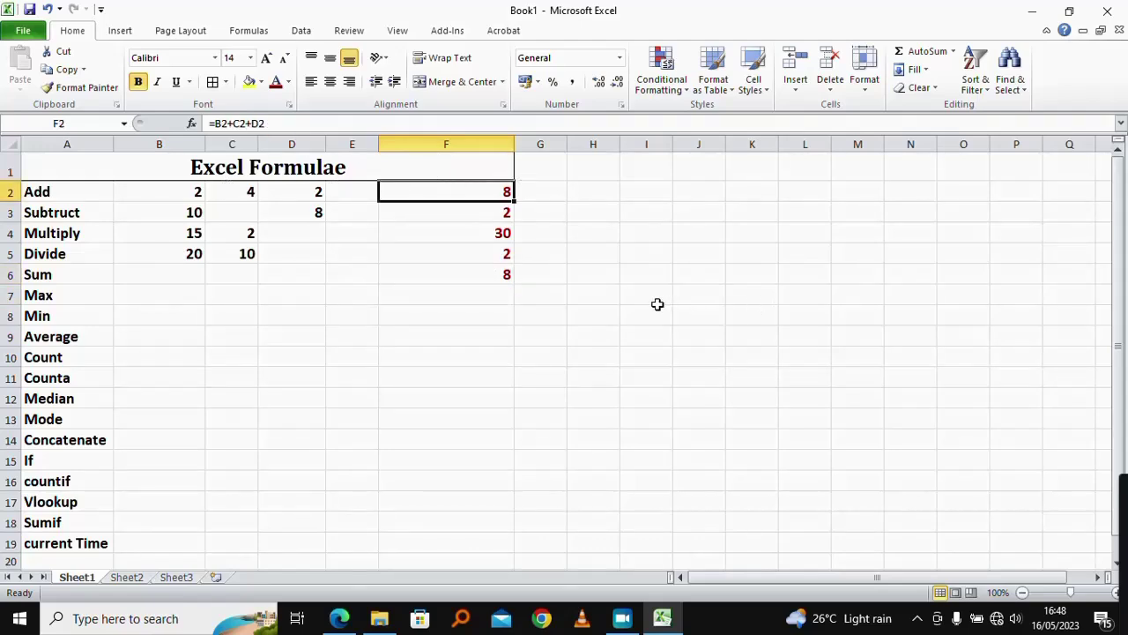
click(491, 276)
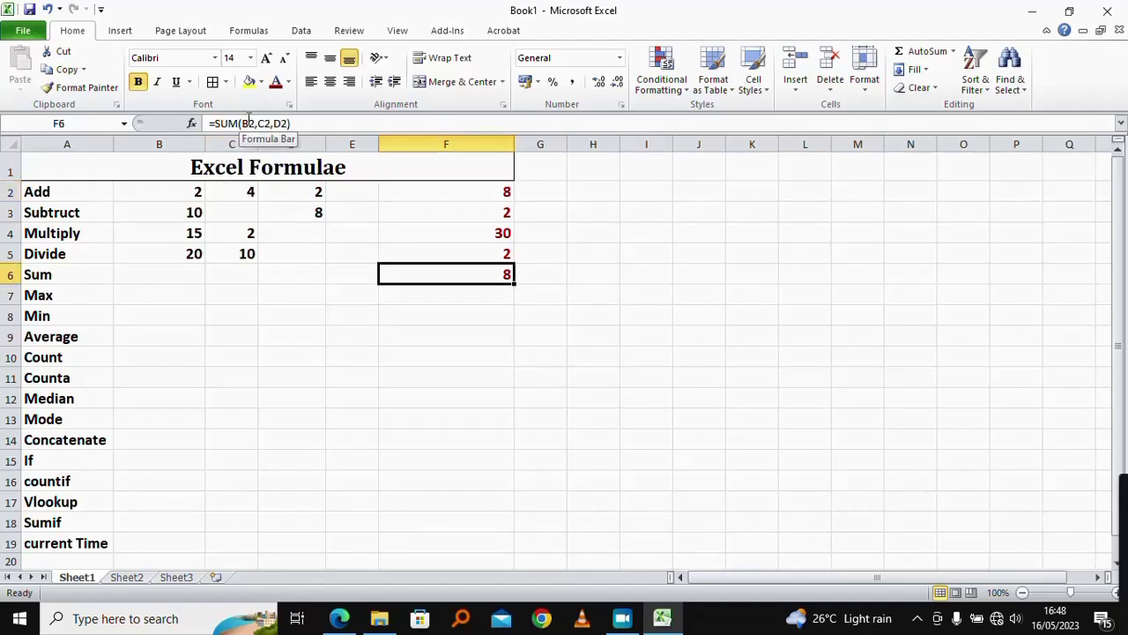
mouse_move(339, 618)
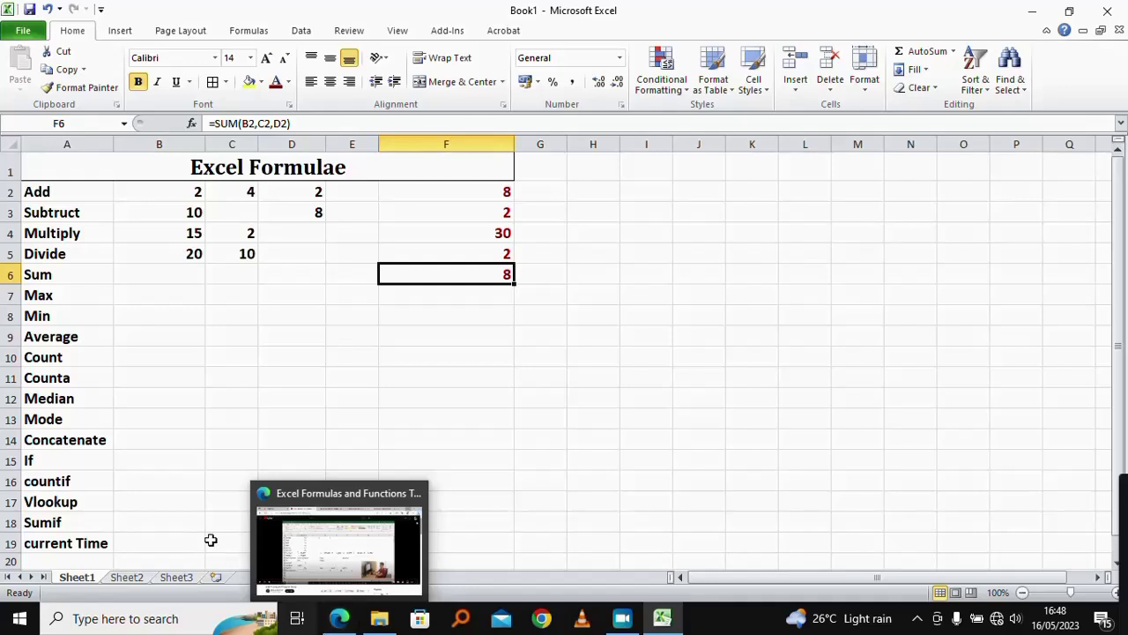
Replace the formula in F6 with the range-based sum =SUM(B2:D2) and select F6 again to check it
drag(174, 189, 309, 190)
click(457, 298)
click(469, 275)
text(=)
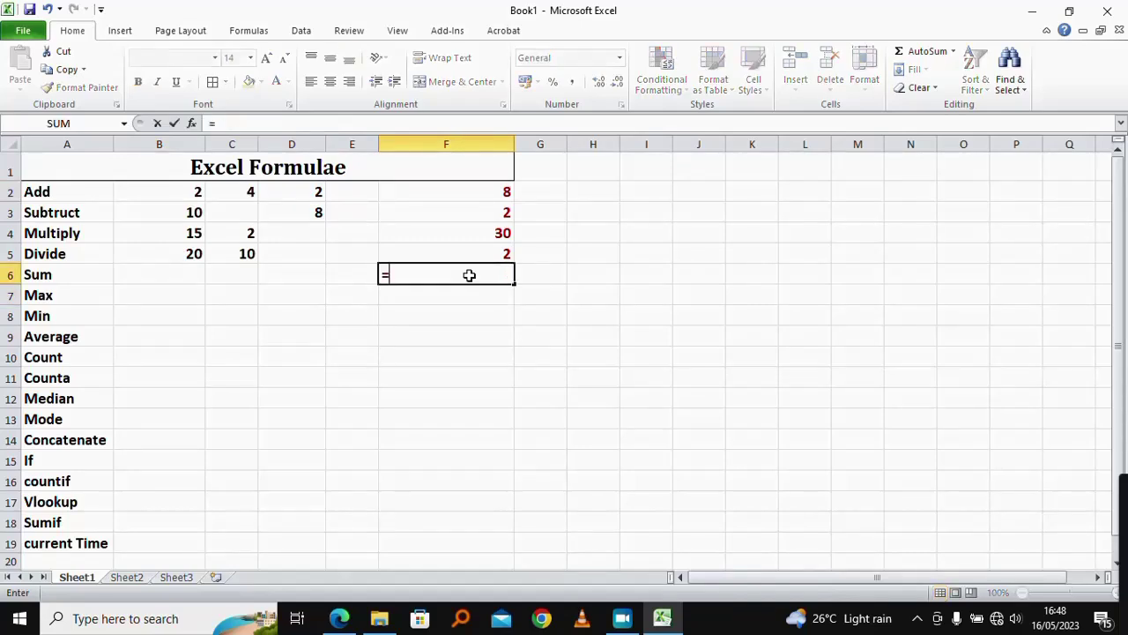
text(sum)
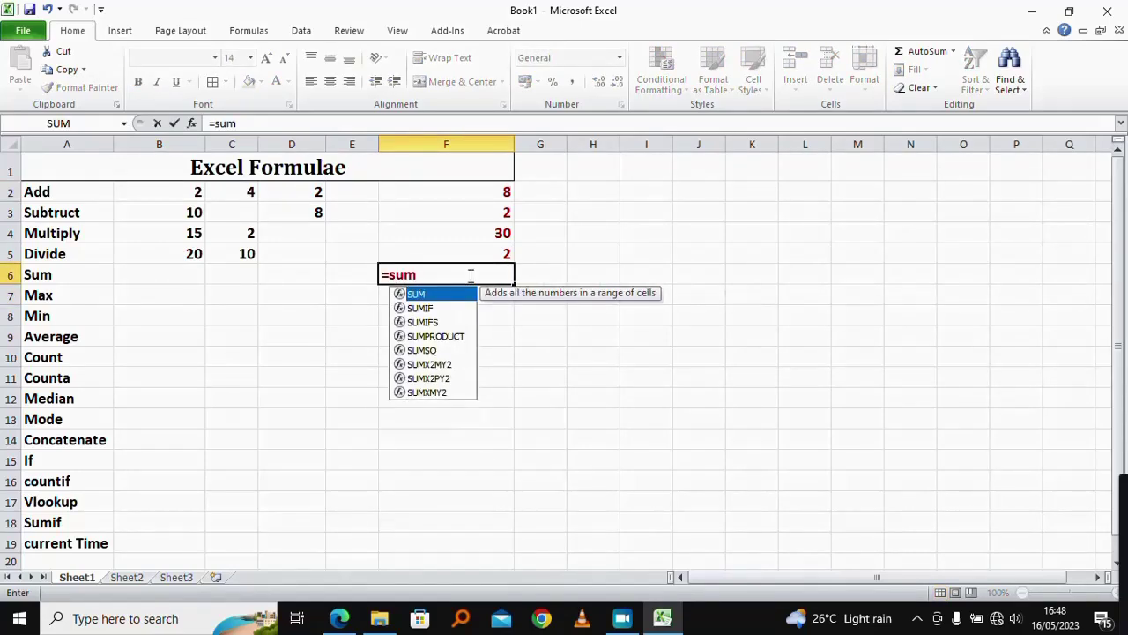
text(()
drag(164, 199, 315, 189)
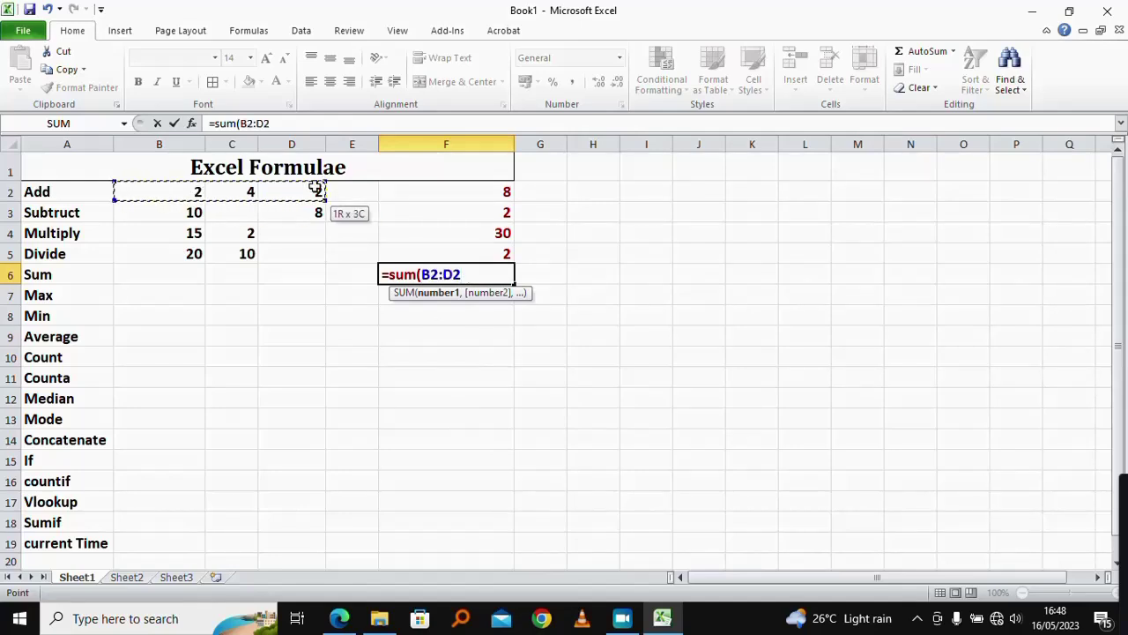
text())
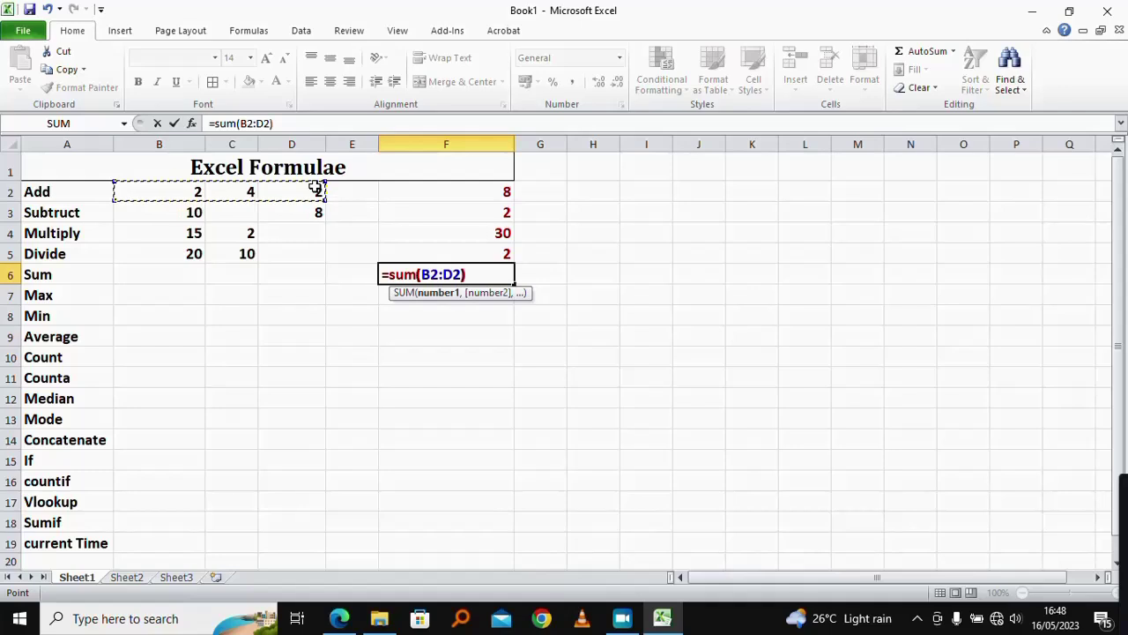
key(Return)
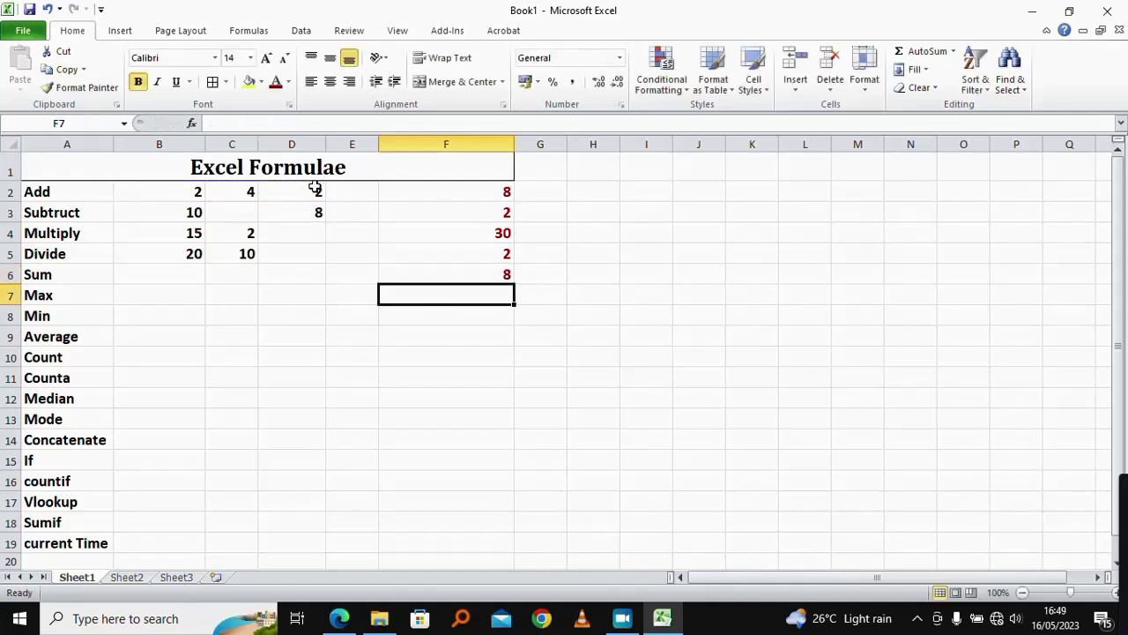
click(494, 277)
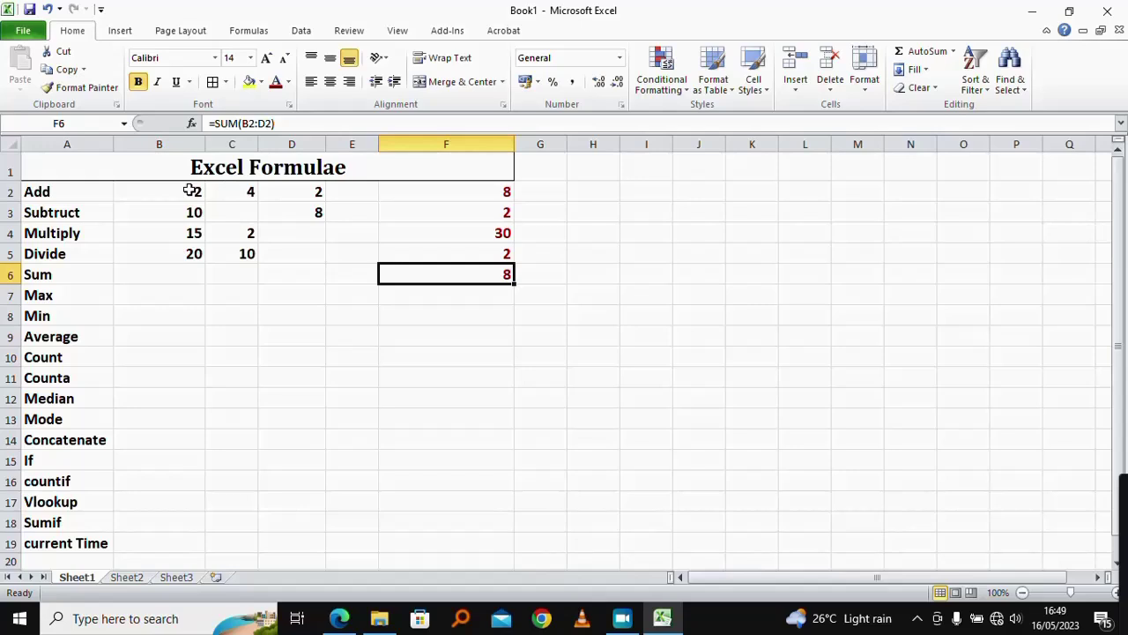
Replace the formula in F6 with =SUM(B2:D5) to total the whole block of values, and select F6 again to check it
drag(188, 191, 313, 263)
click(478, 277)
text(=)
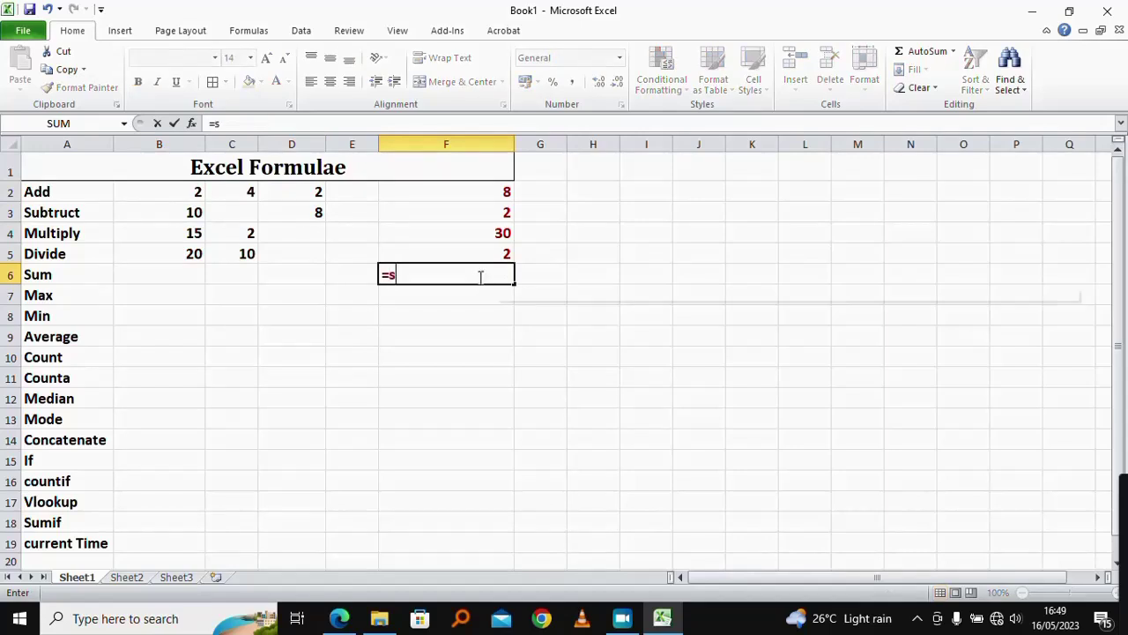
text(sum()
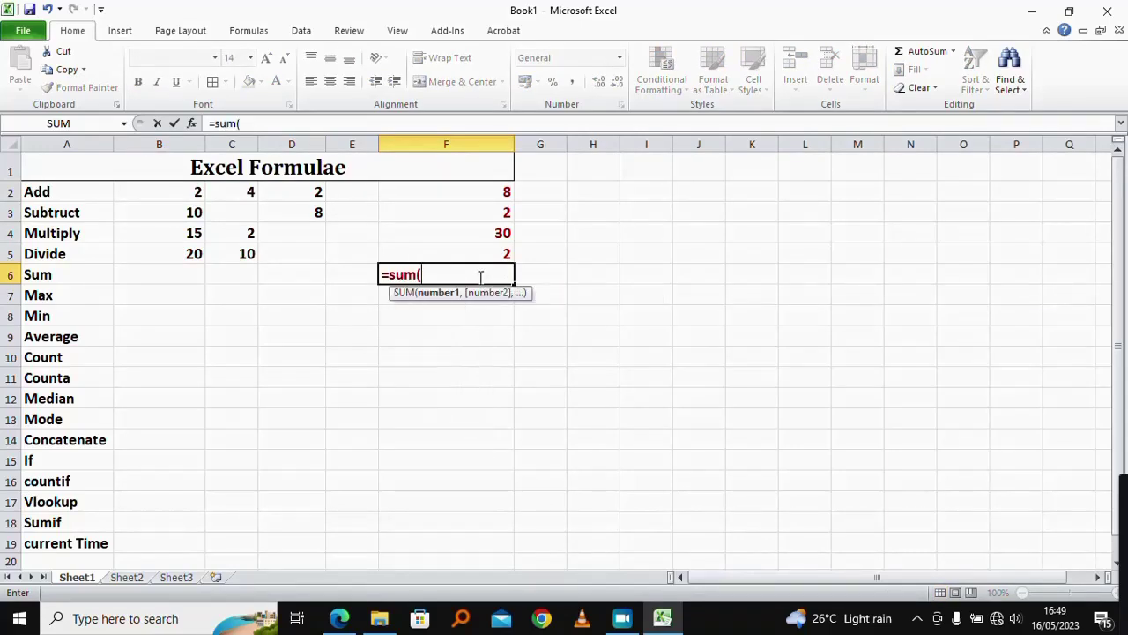
drag(174, 194, 290, 254)
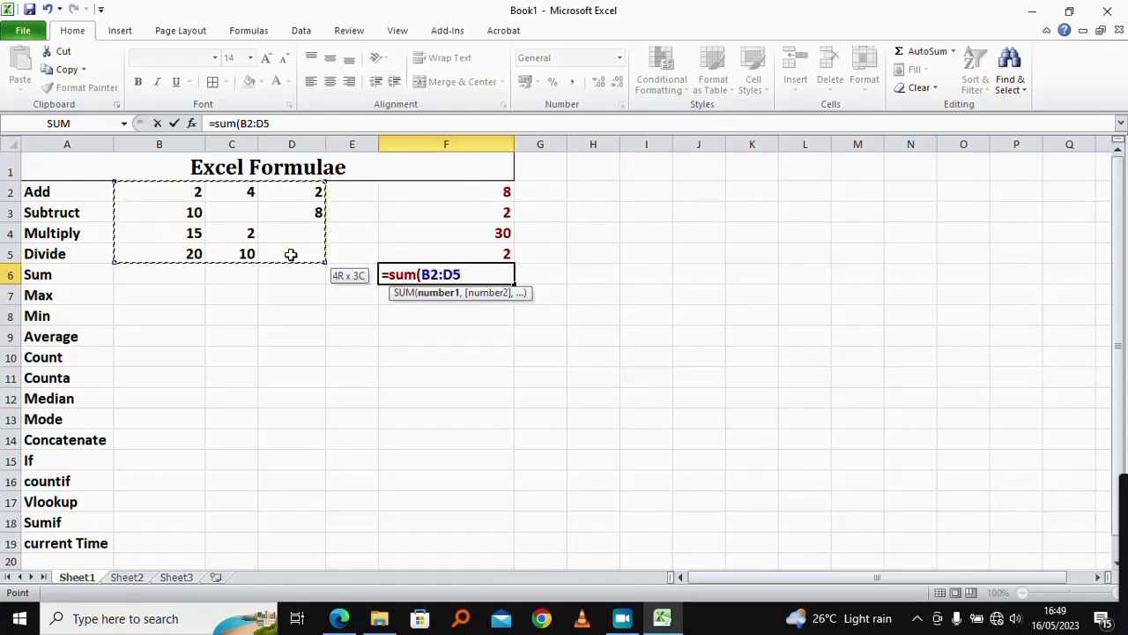
text())
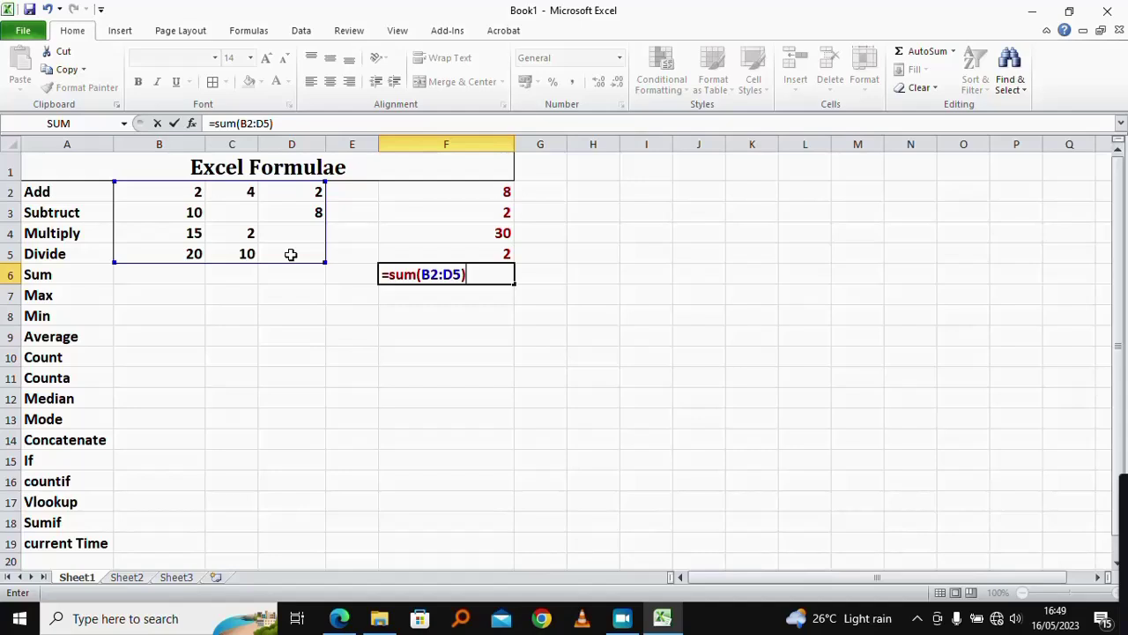
key(Return)
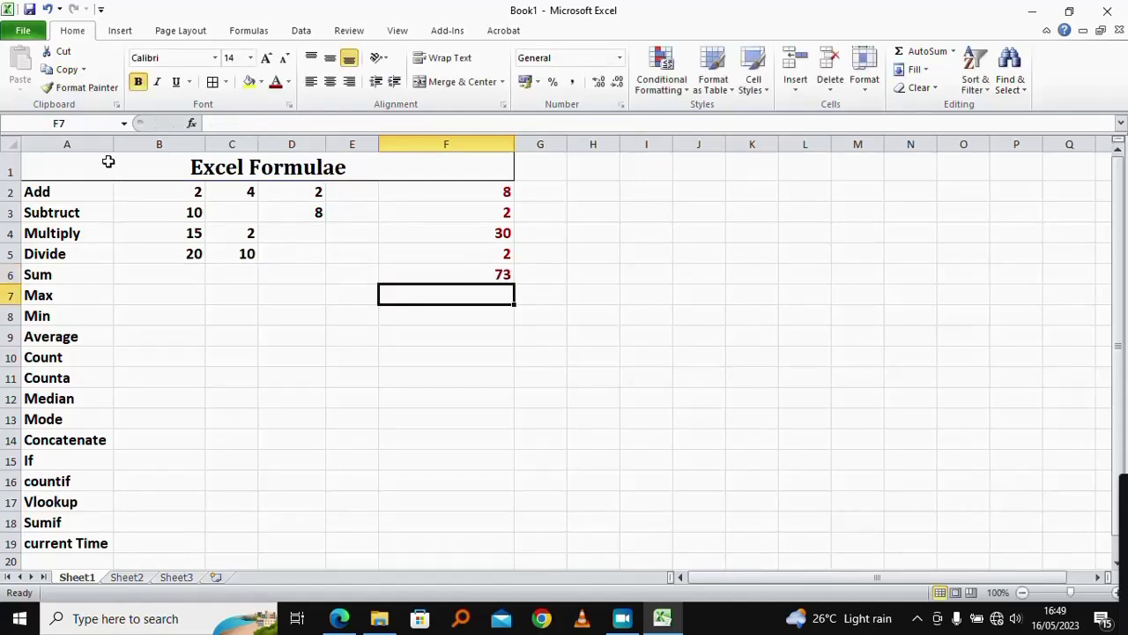
click(484, 276)
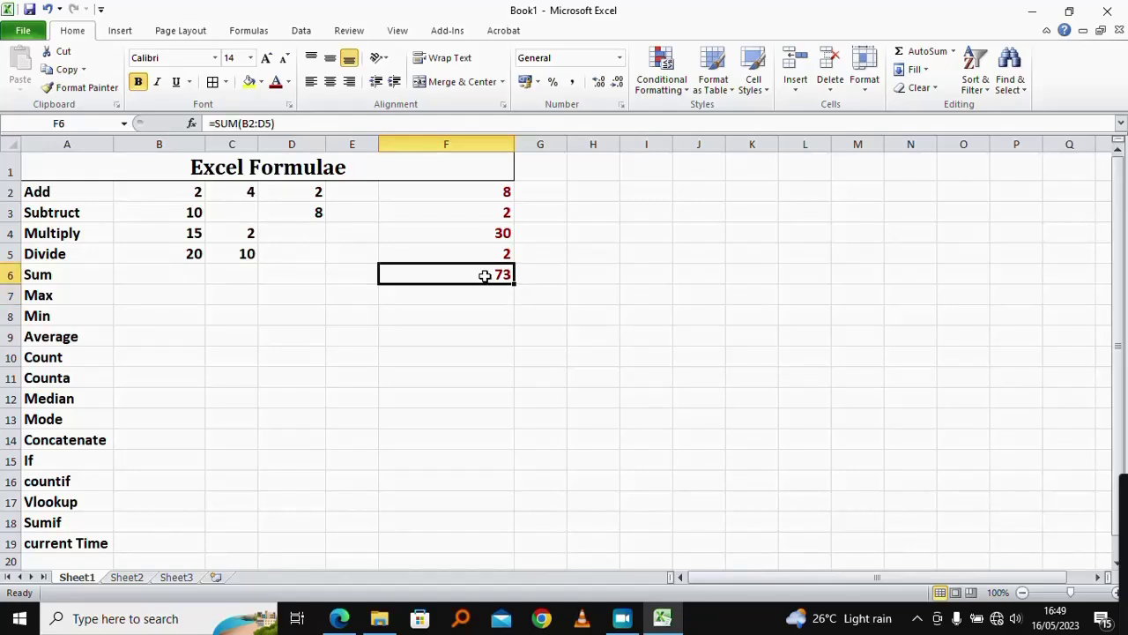
click(59, 276)
click(300, 281)
Find the largest value of the block in cell F7 with =MAX(B2:D5) and check it against cell B5
click(65, 295)
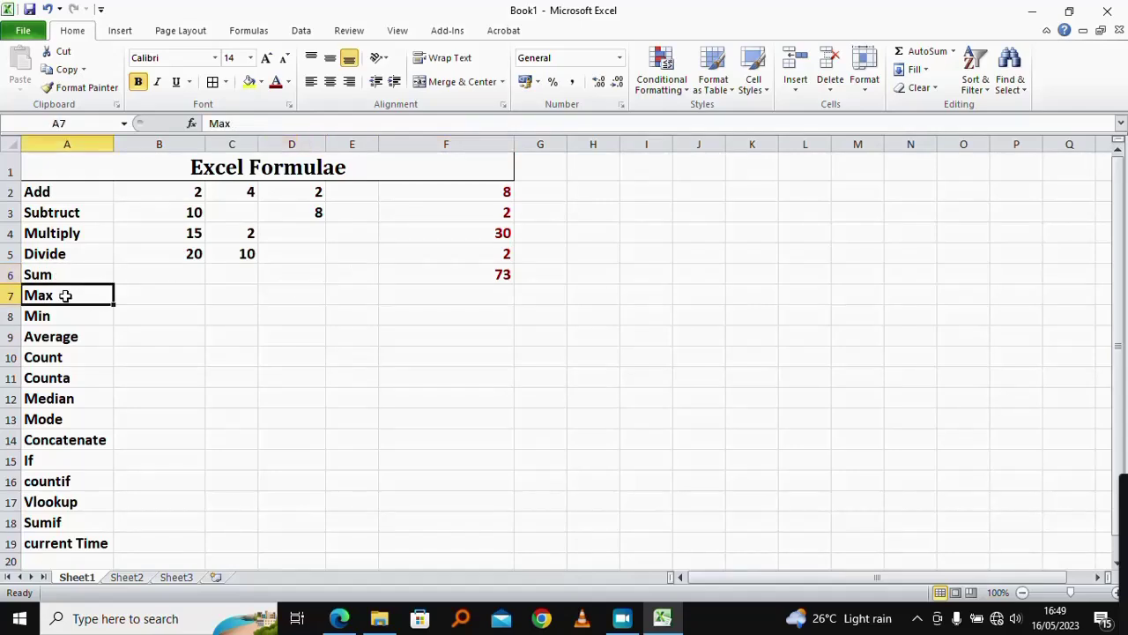
click(11, 295)
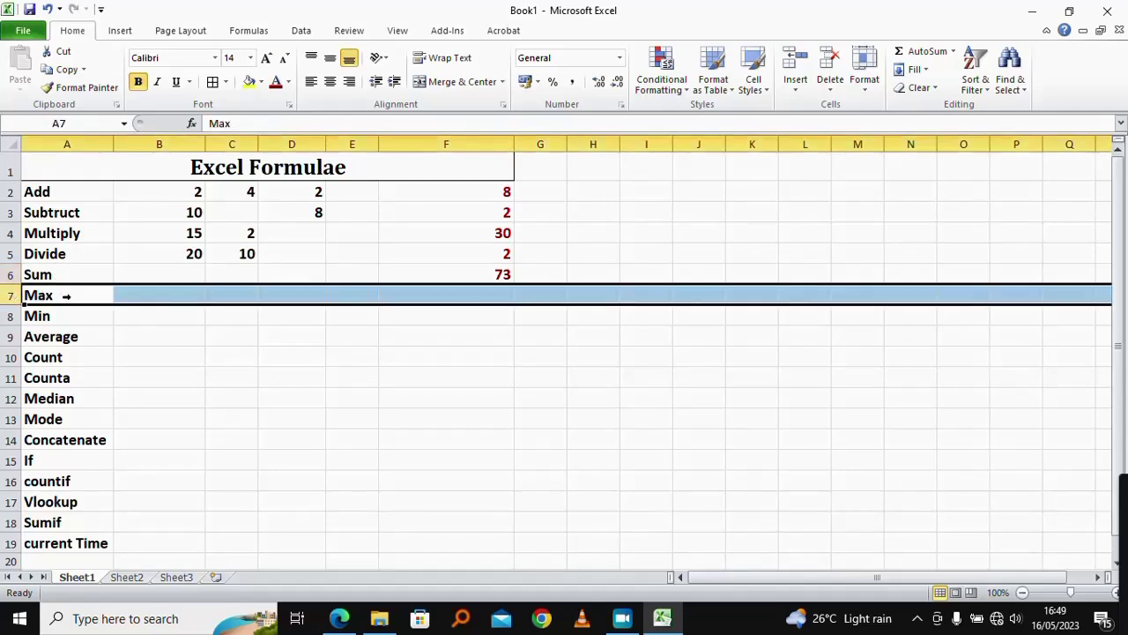
click(427, 295)
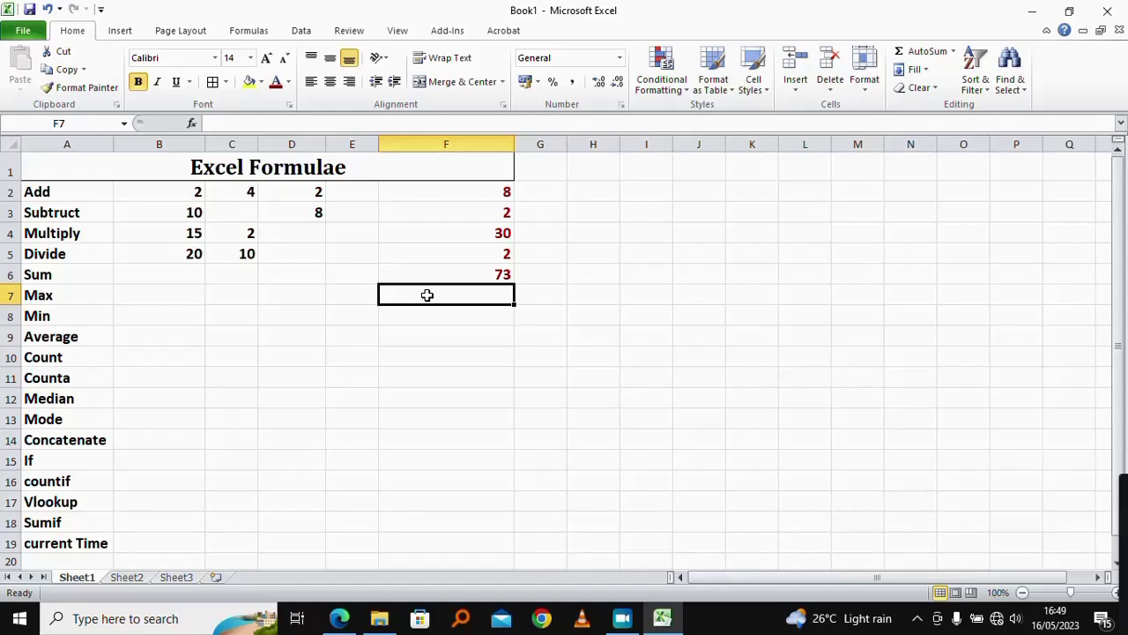
text(=max()
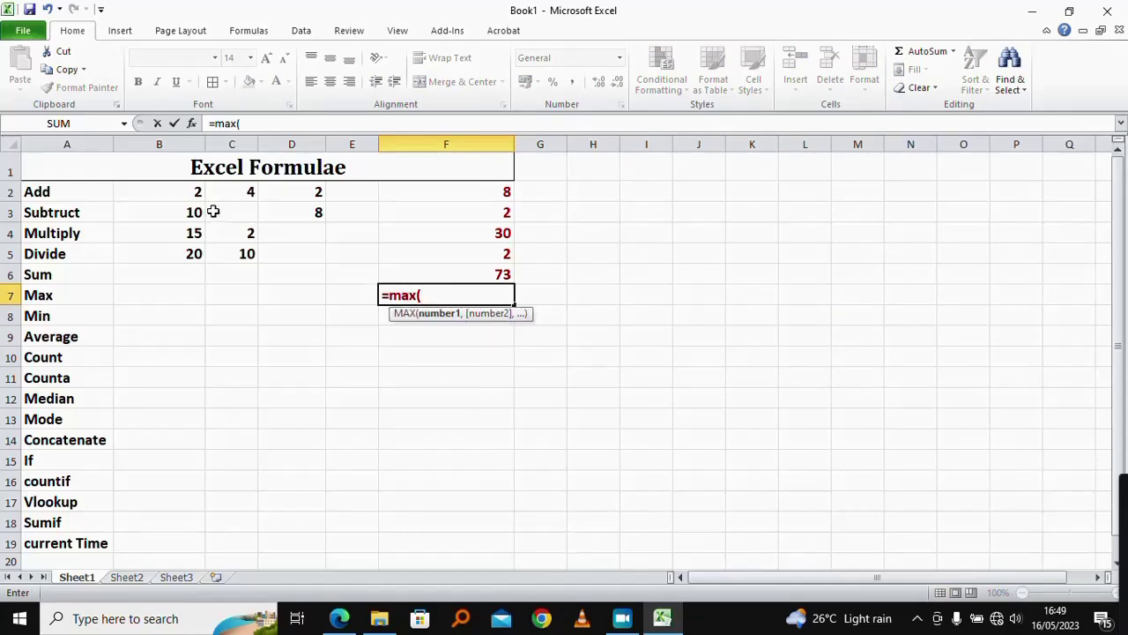
click(180, 191)
drag(180, 191, 299, 251)
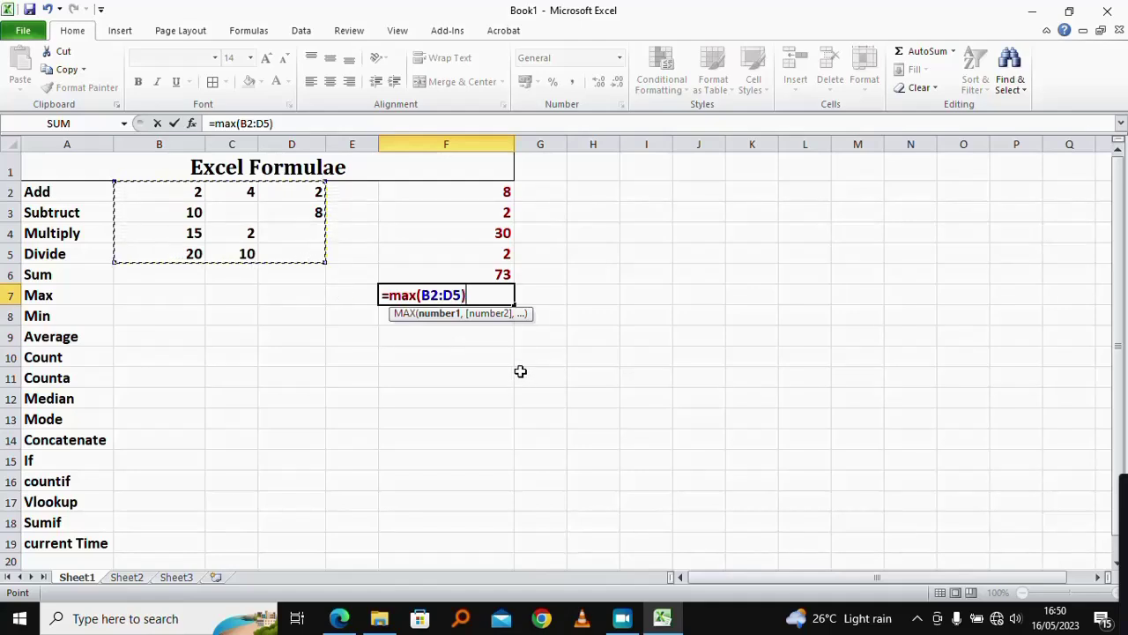
text())
key(Return)
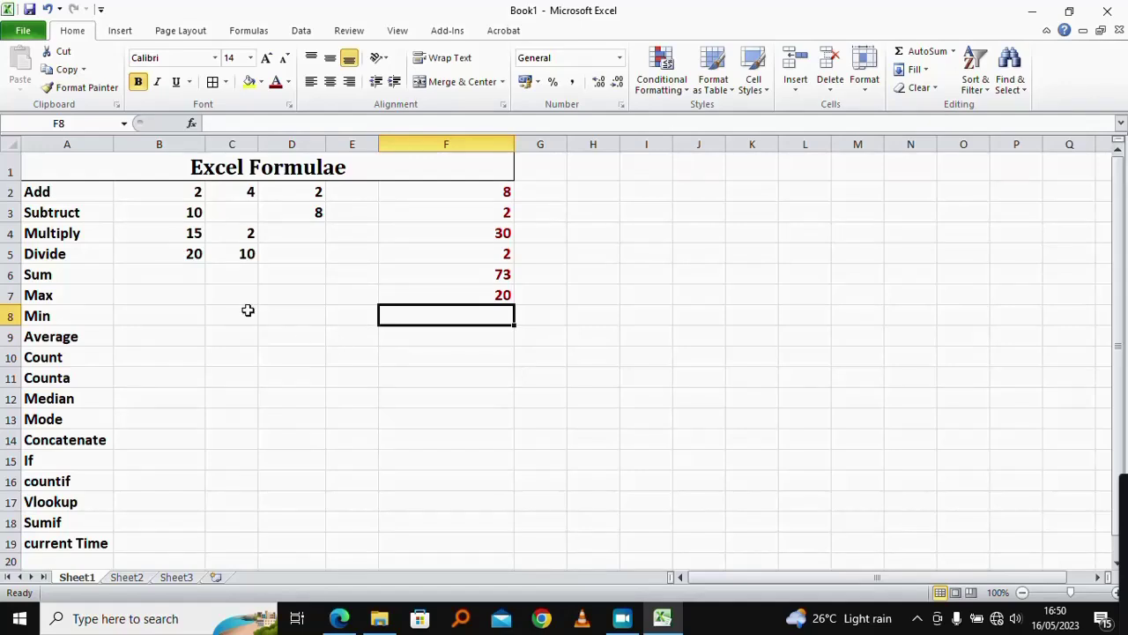
click(179, 255)
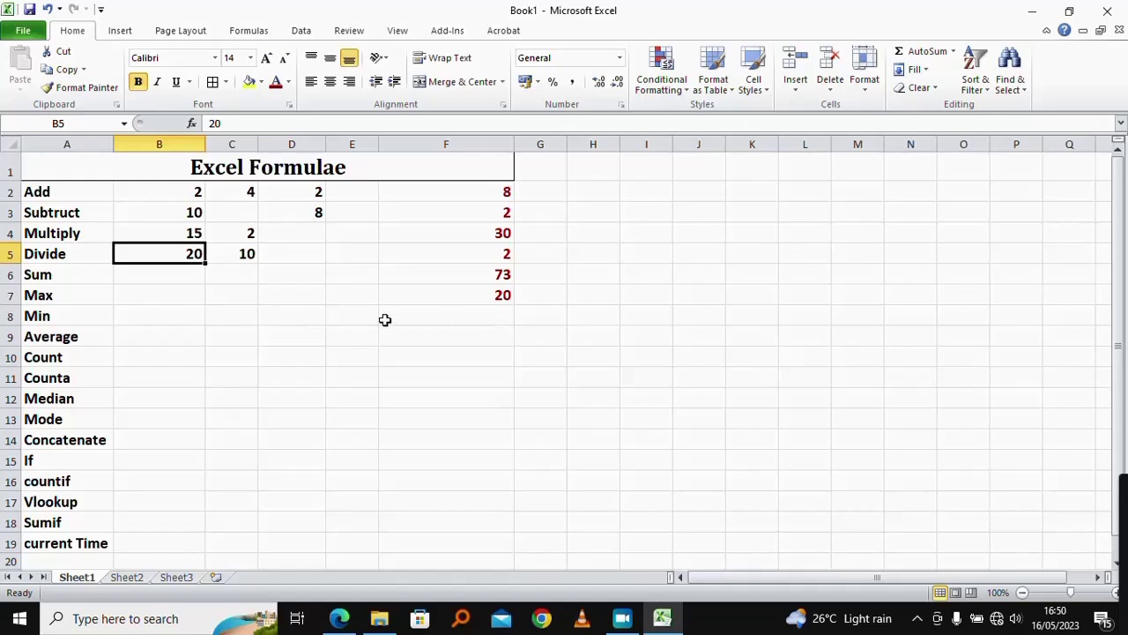
Find the smallest value of the block in cell F8 with the formula =MIN(B2:D5)
click(442, 320)
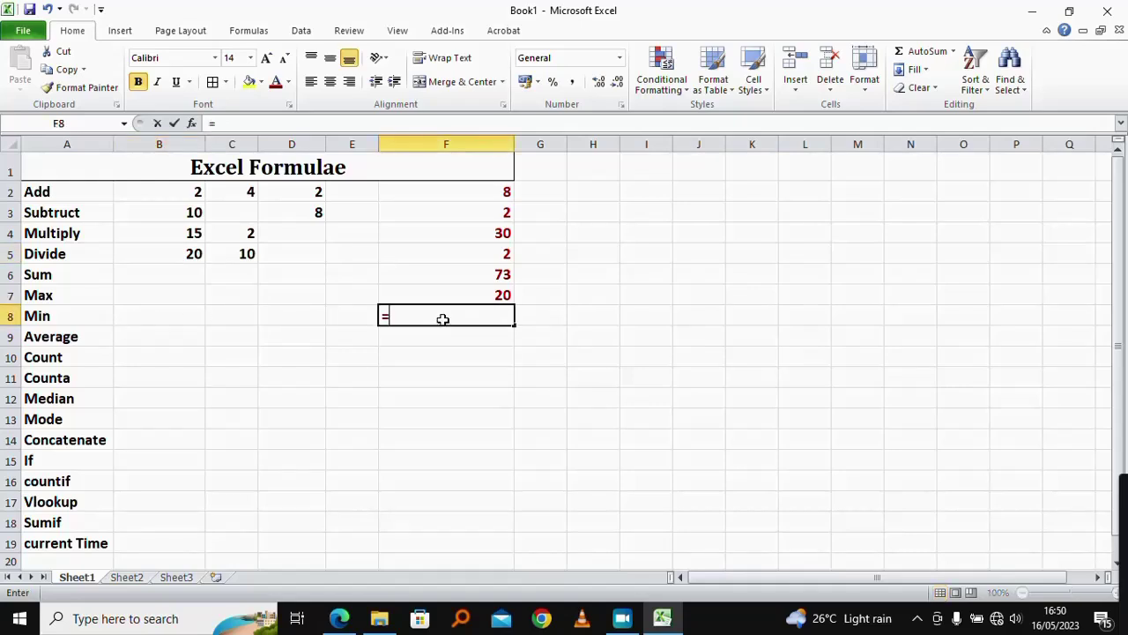
text(=)
text(n)
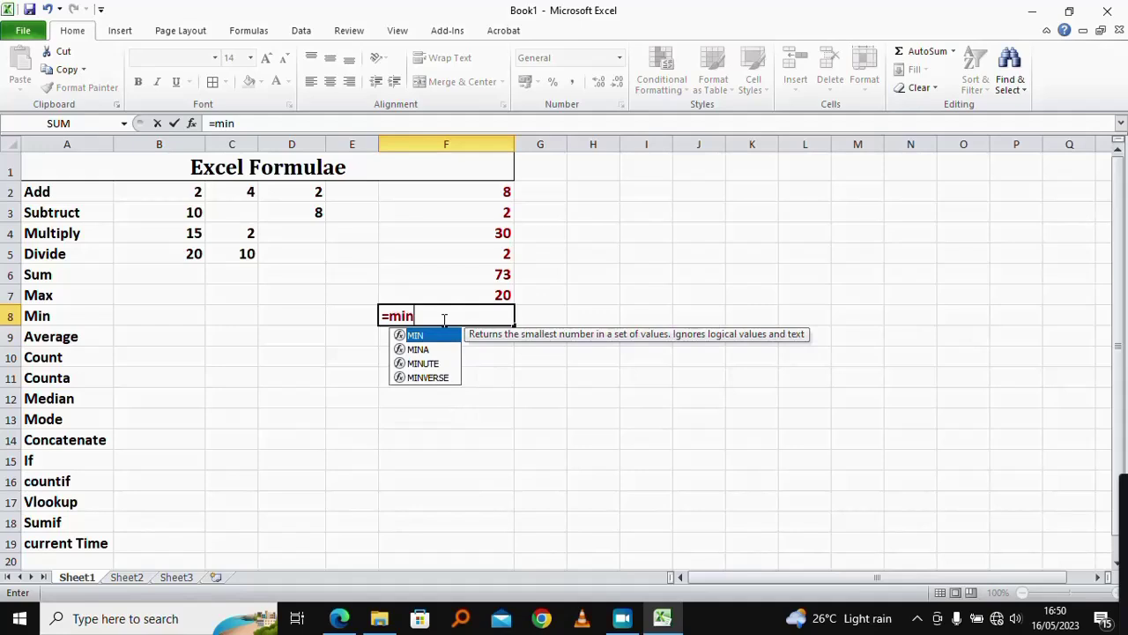
text(()
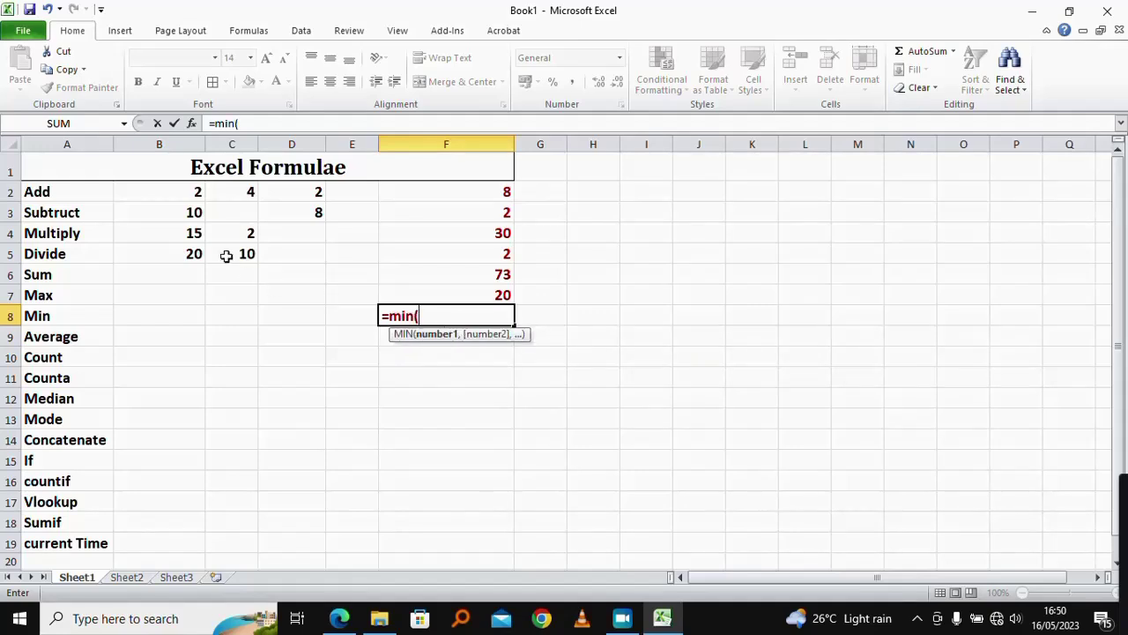
drag(167, 186, 304, 260)
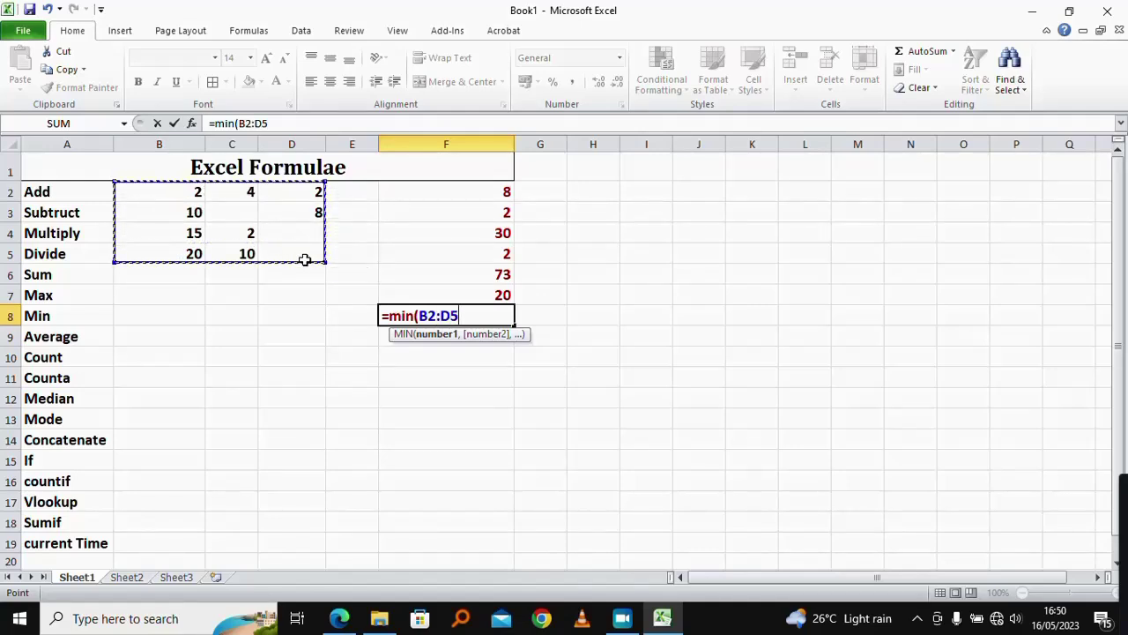
text())
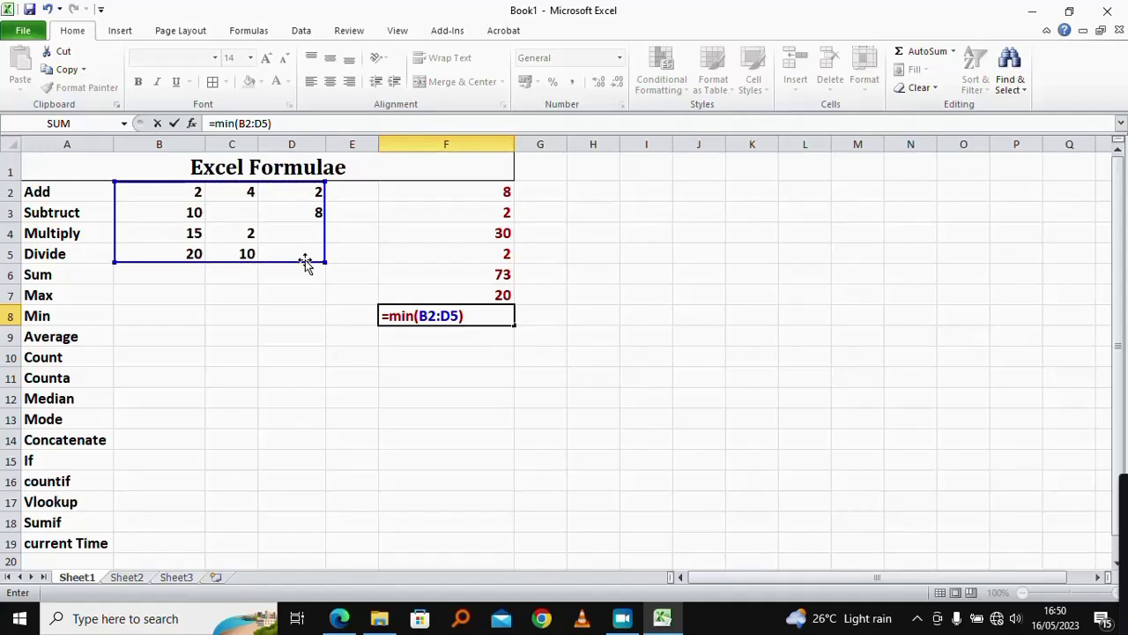
key(Return)
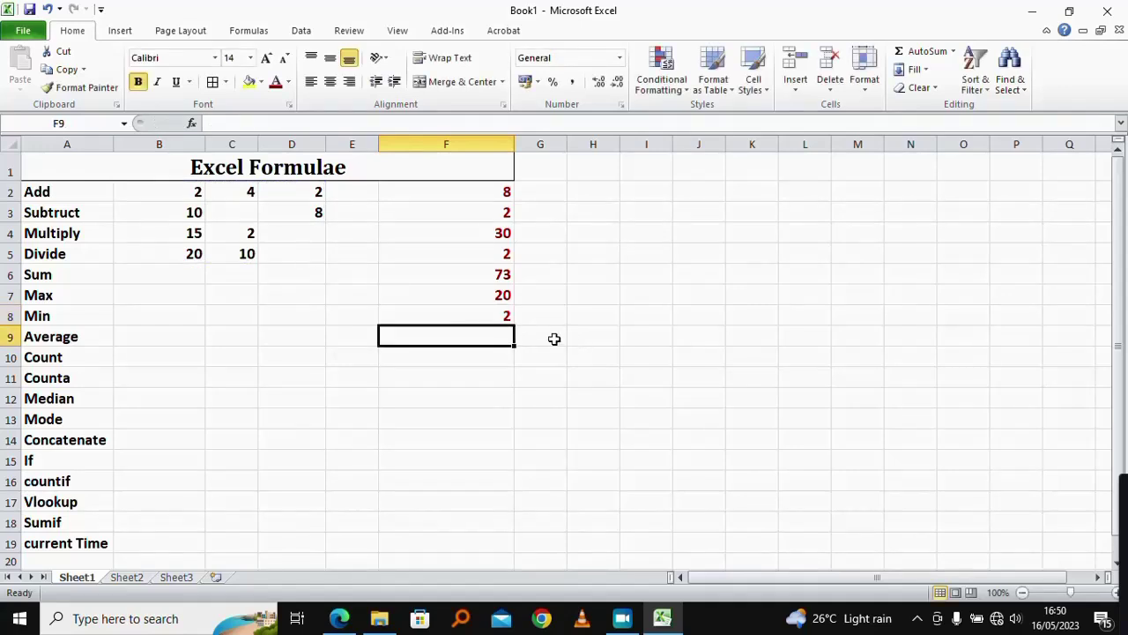
Check the MIN formula in F8 against the values in cells B2 and D2 of the Add row
click(503, 316)
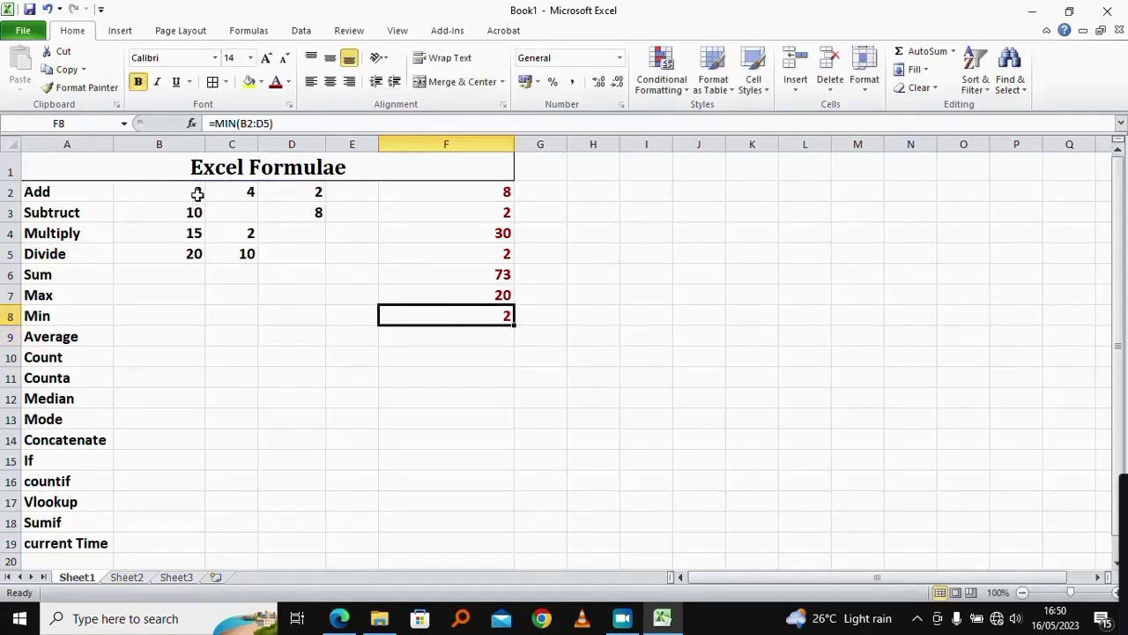
click(308, 190)
click(181, 197)
click(302, 187)
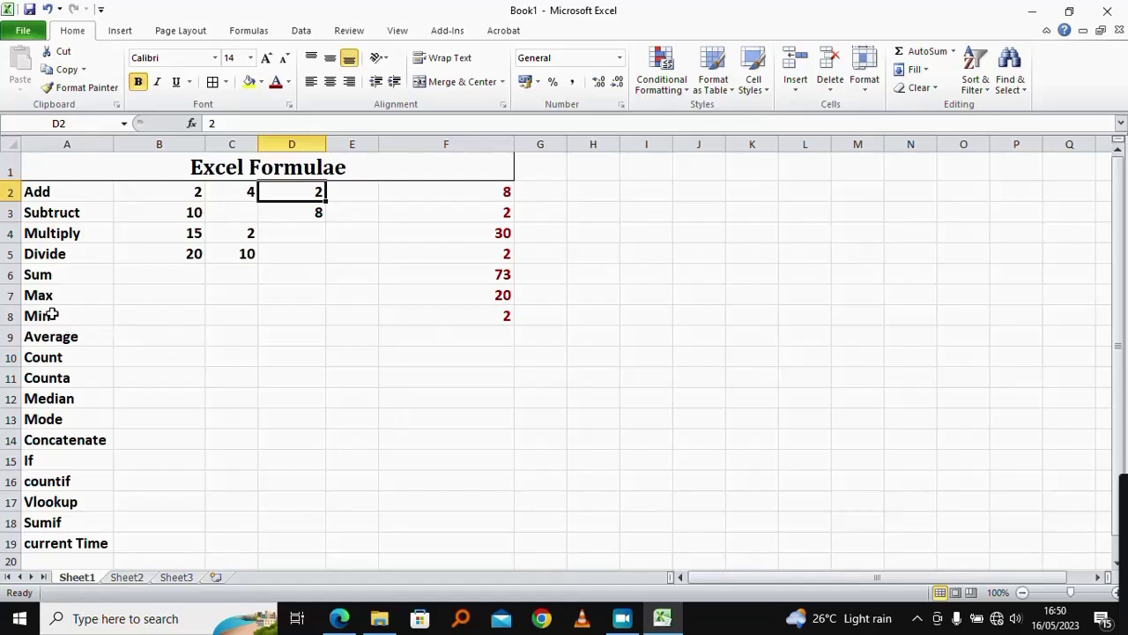
click(10, 315)
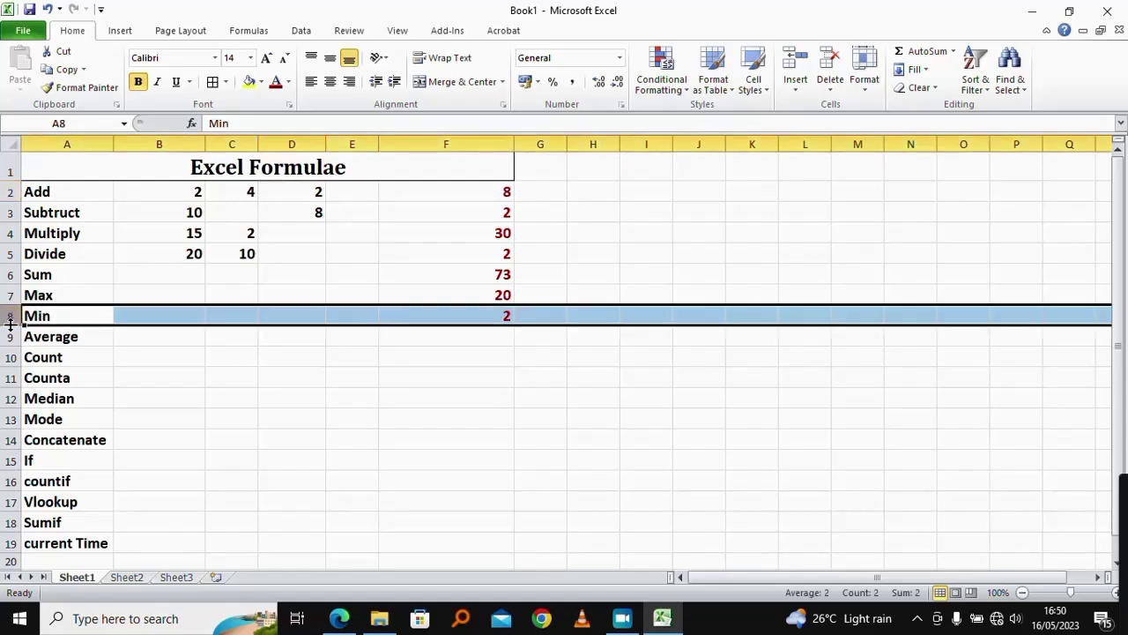
Average the two Divide-row values in cell F9 with =AVERAGE(B5:C5) and select F9 again to check the formula
click(7, 337)
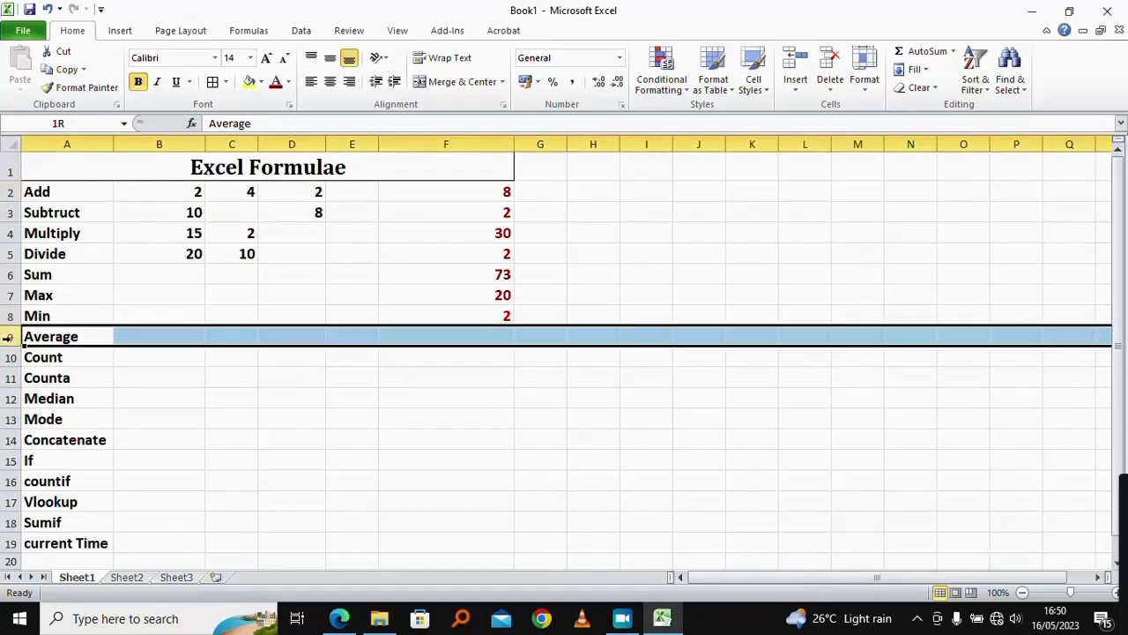
click(465, 334)
text(=aver)
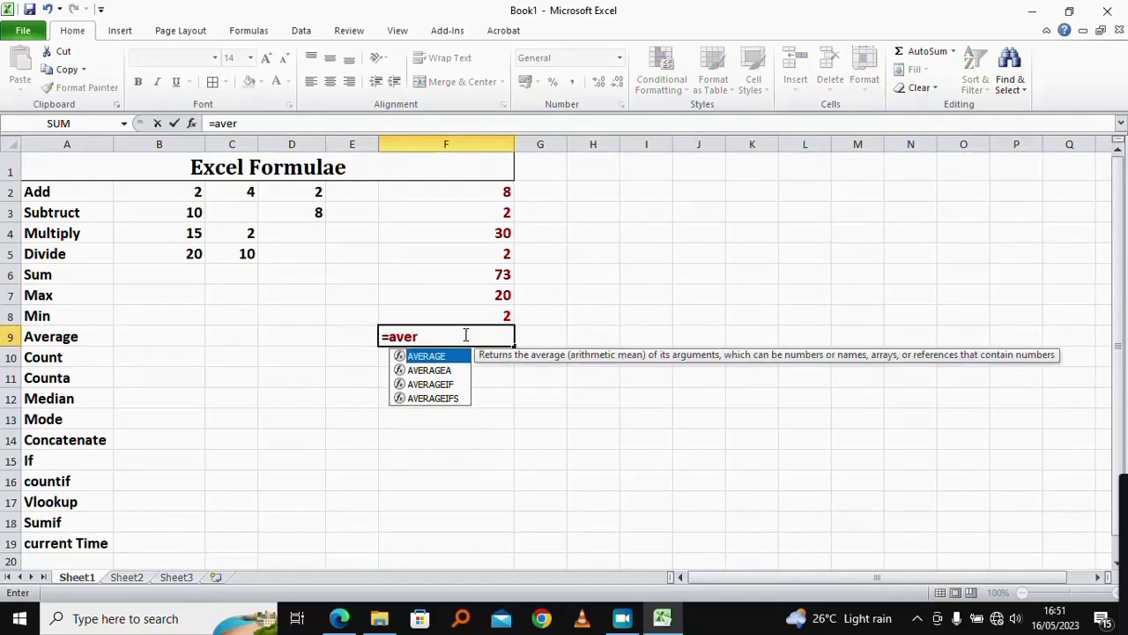
key(BackSpace)
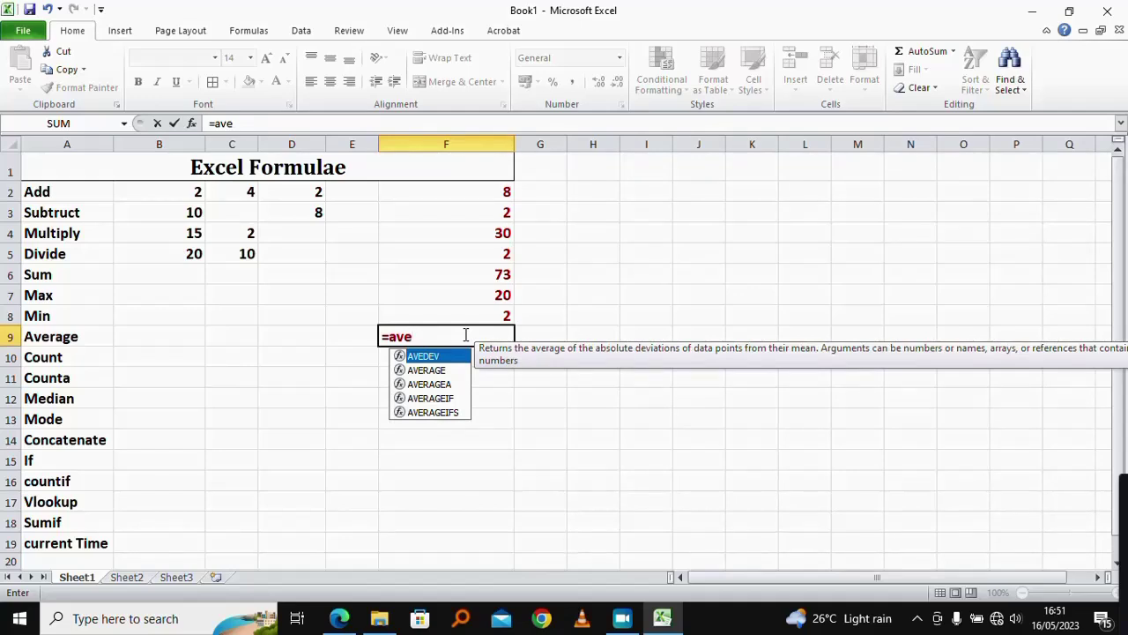
text(rage()
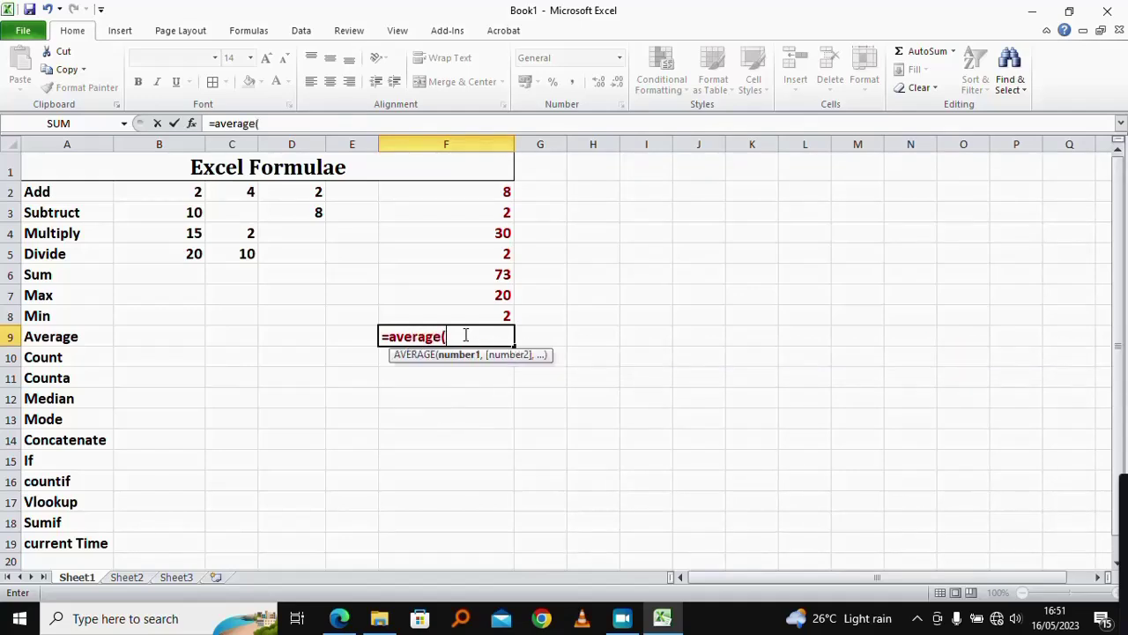
click(189, 254)
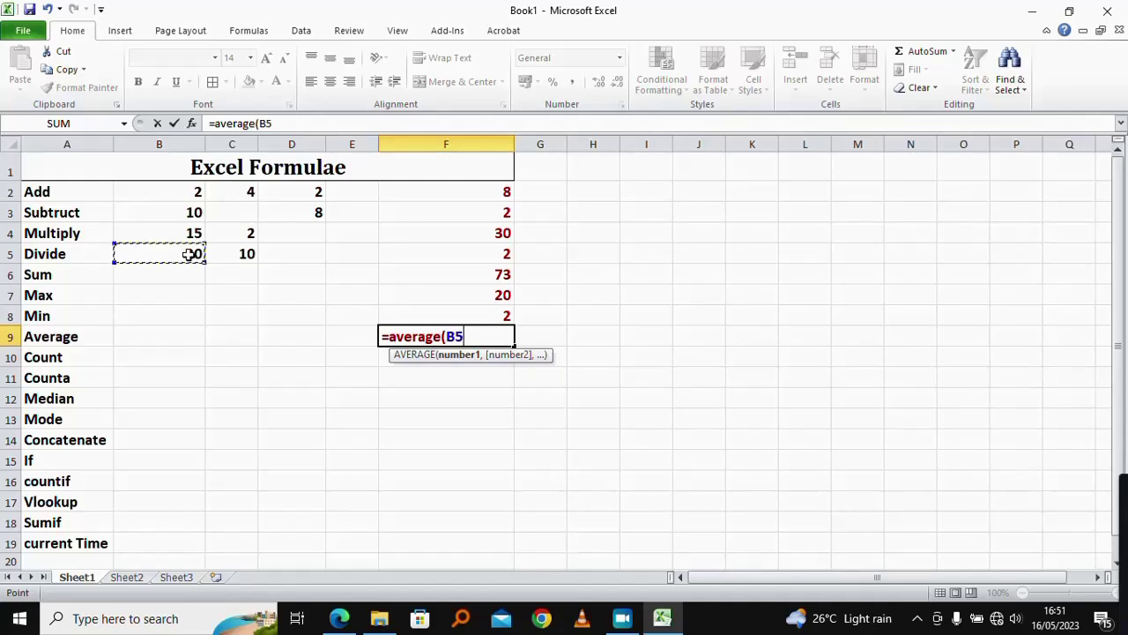
key(shift+Right)
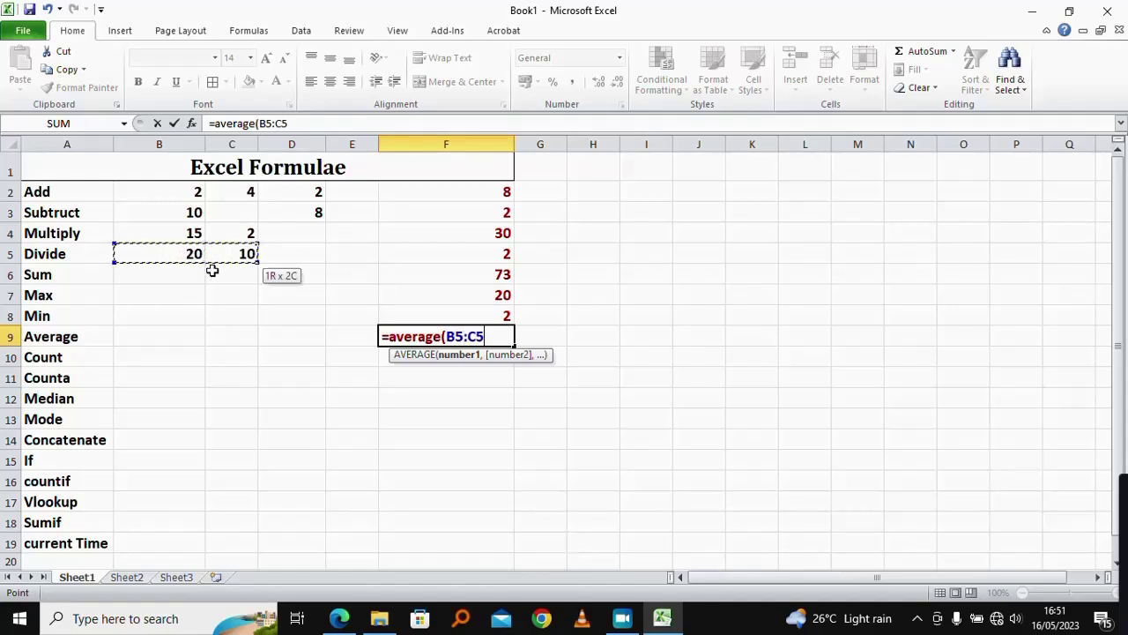
text())
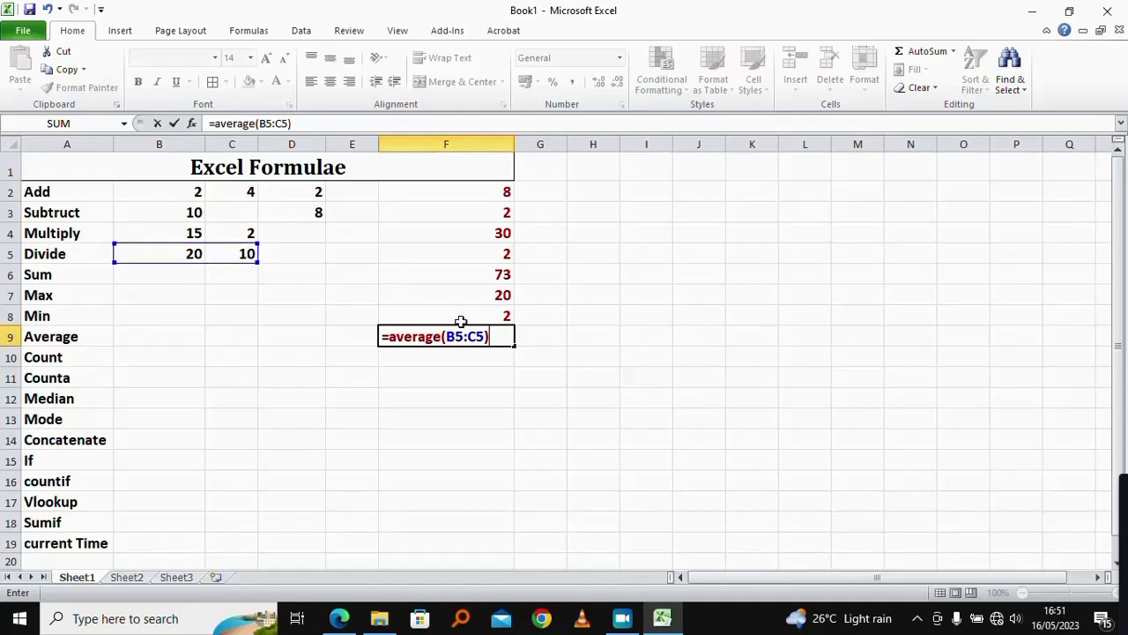
key(Return)
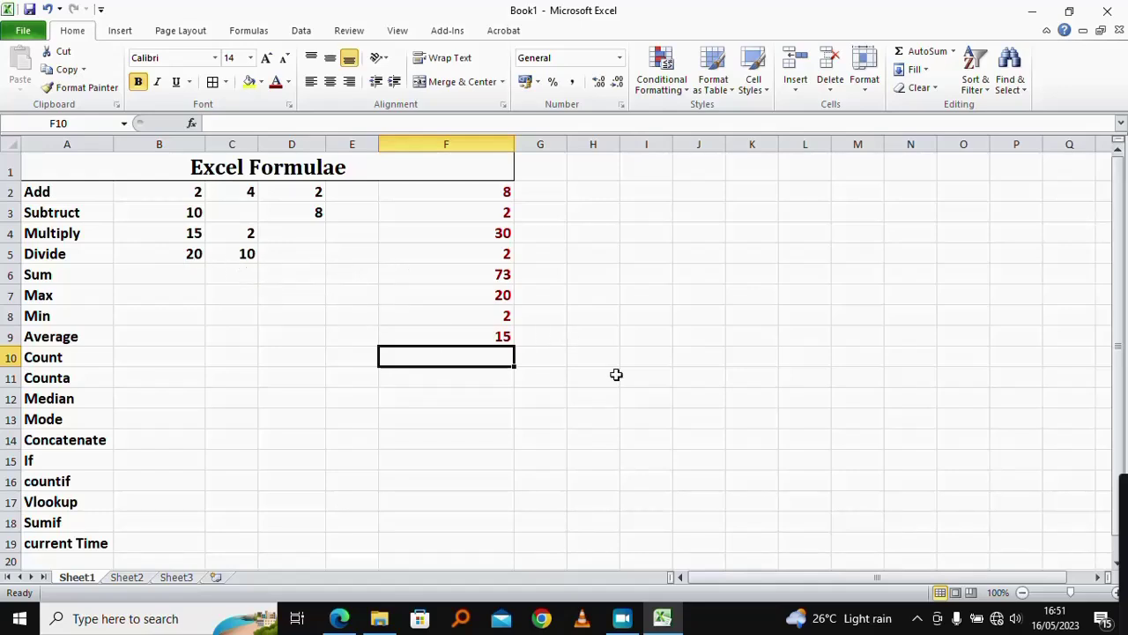
click(508, 335)
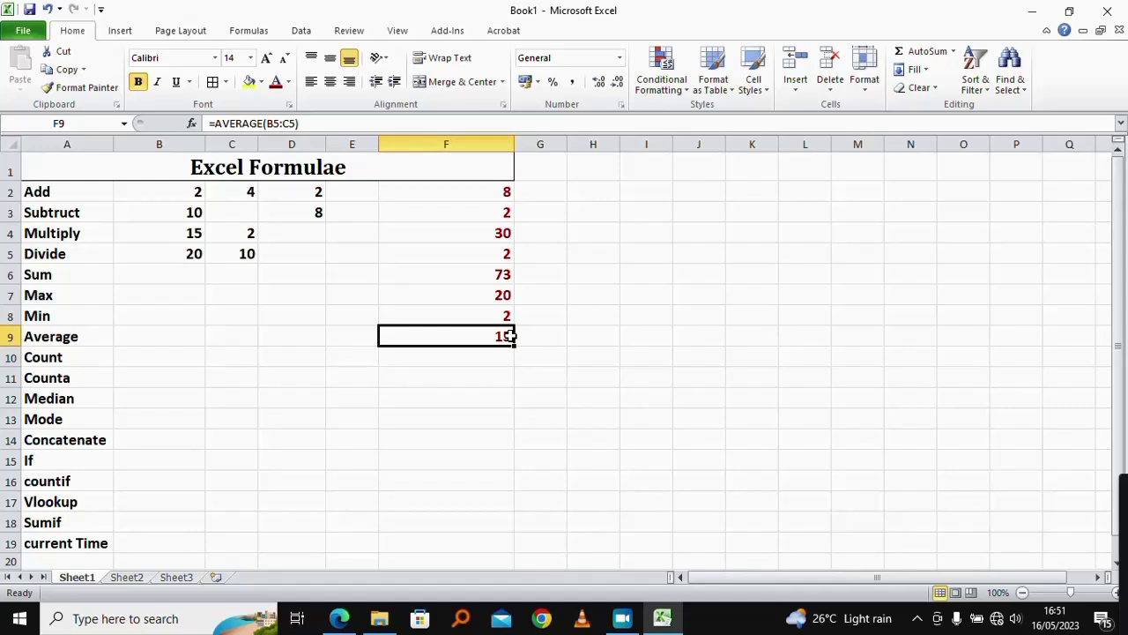
Count the numeric cells of the block in cell F10 with =COUNT(B2:D5) and select F10 again to check the formula
click(15, 360)
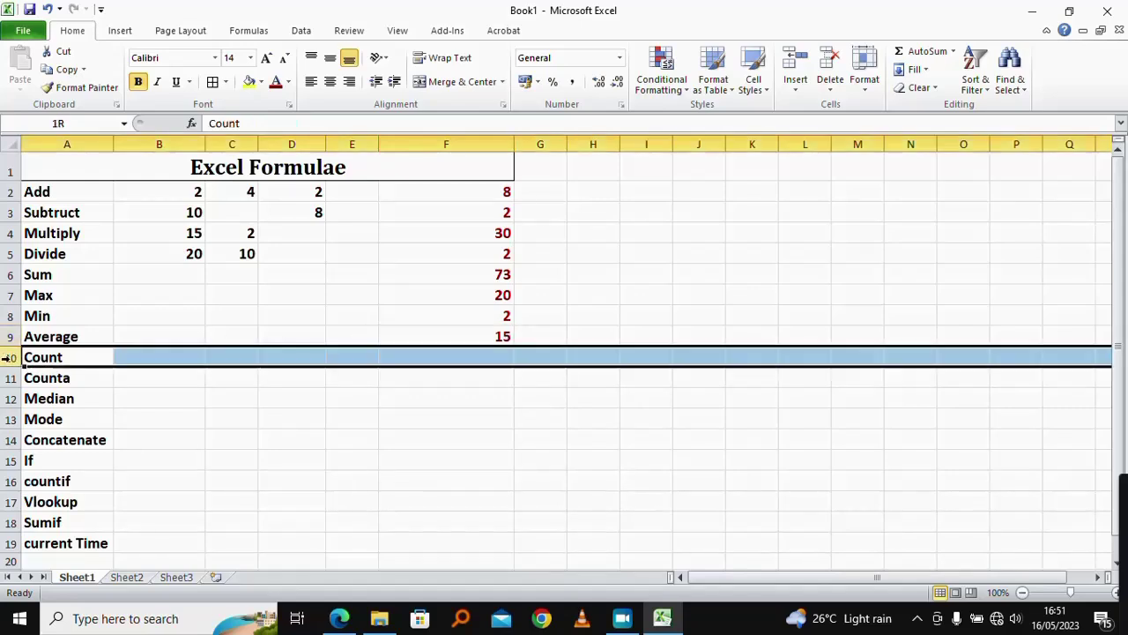
click(484, 360)
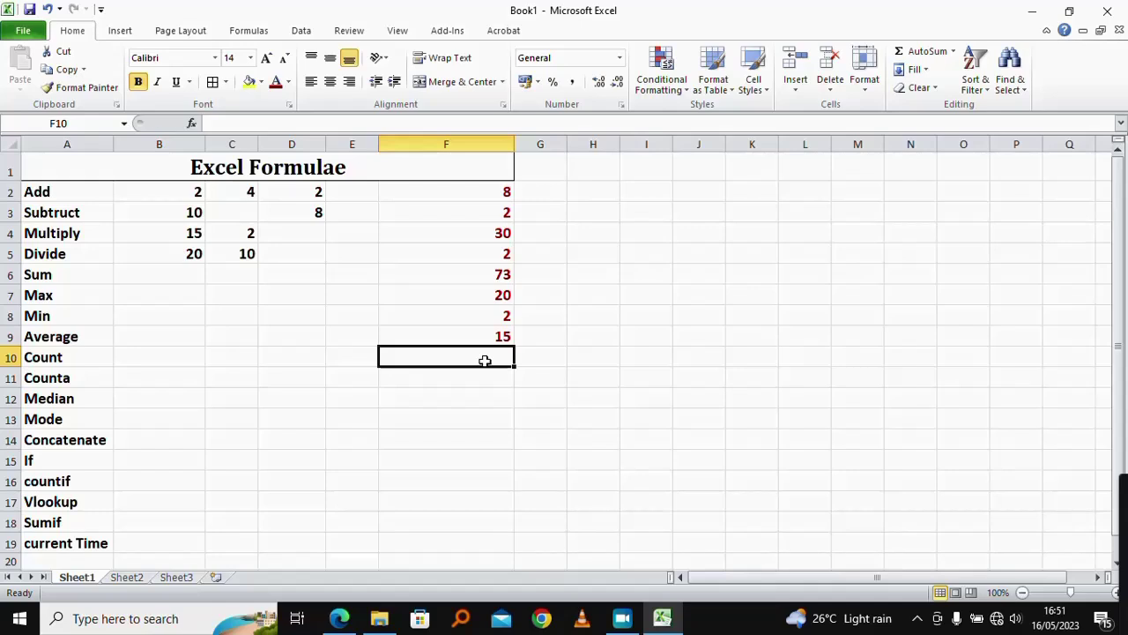
text(=c)
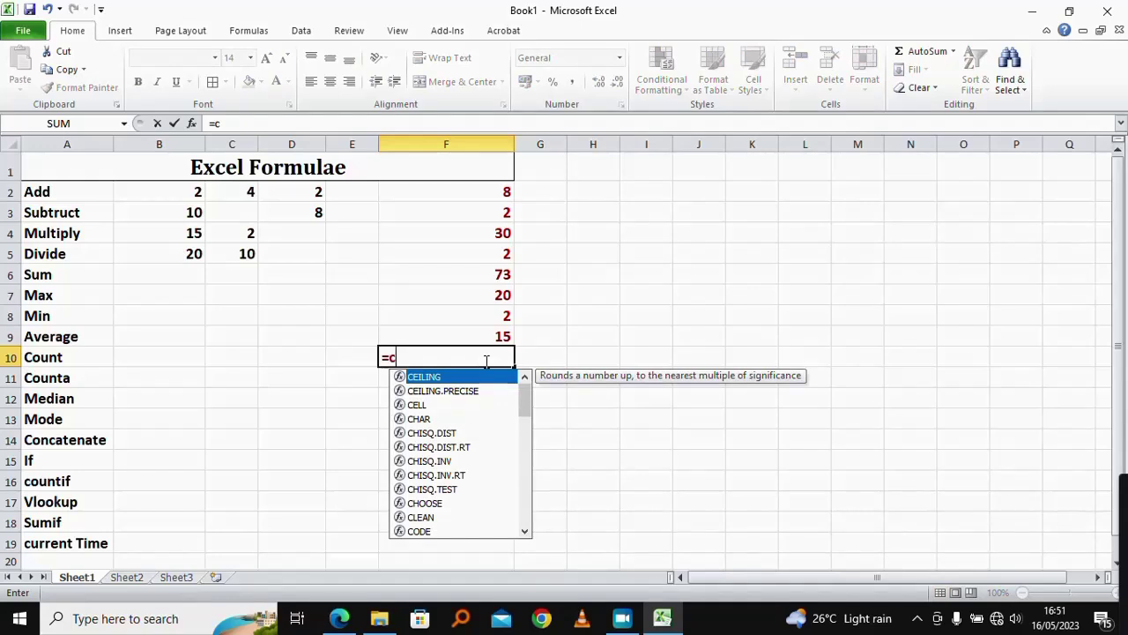
text(ount)
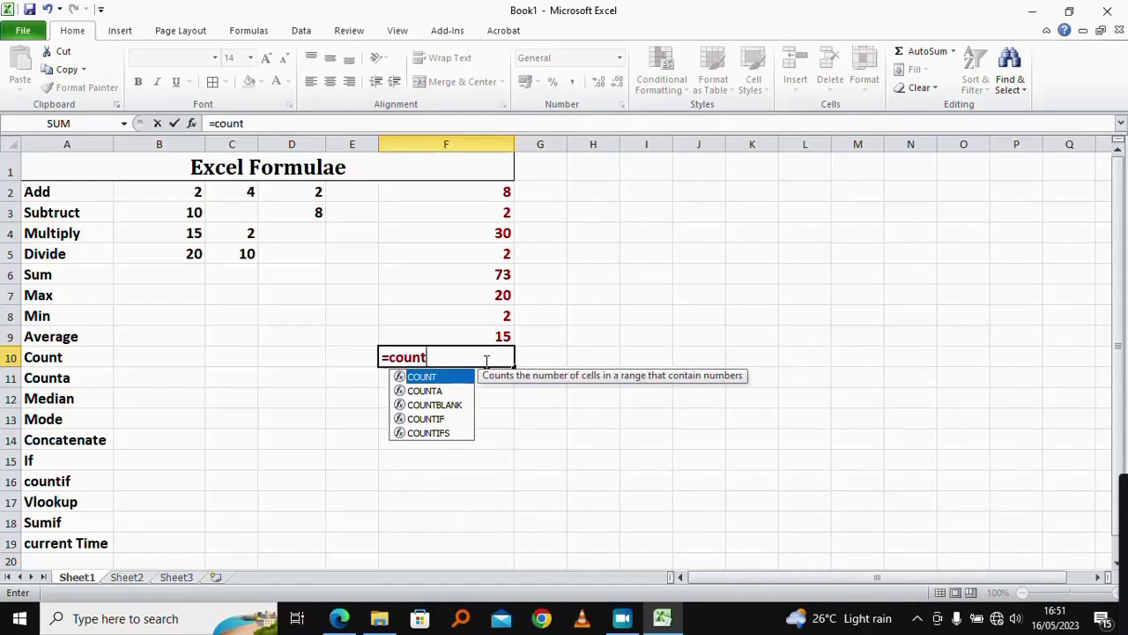
text(()
click(175, 191)
drag(176, 191, 298, 250)
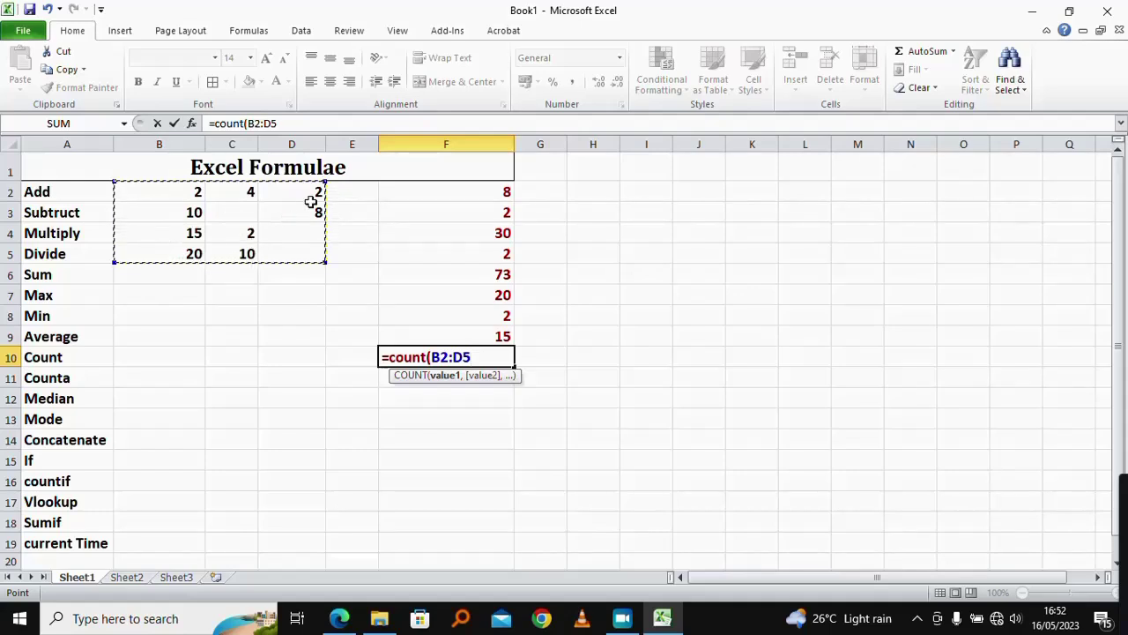
text())
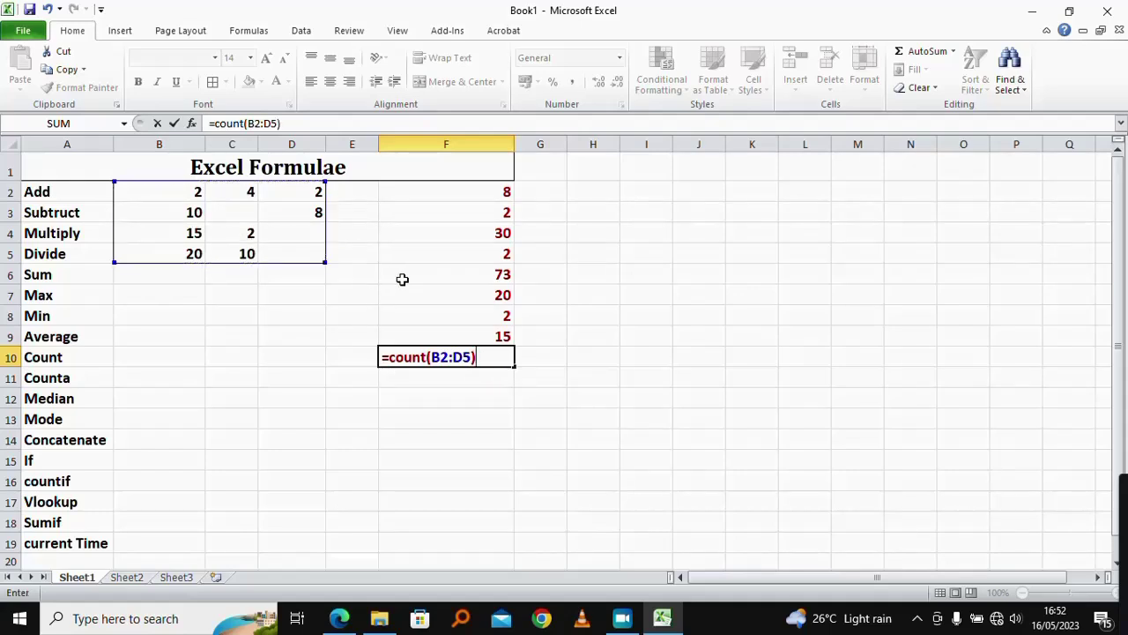
key(Return)
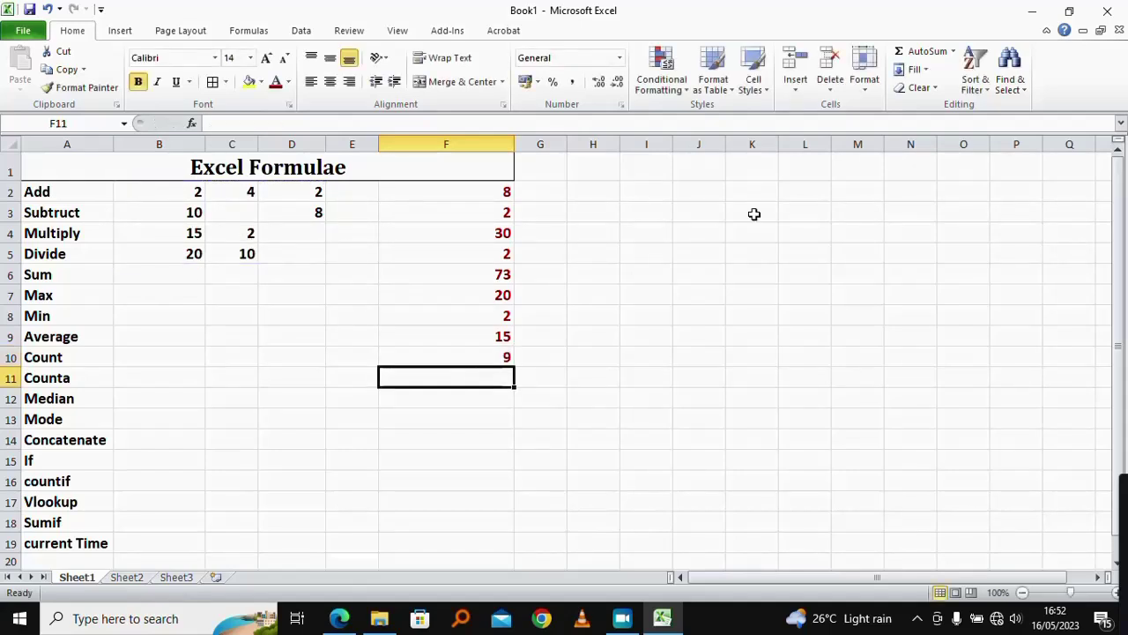
click(499, 354)
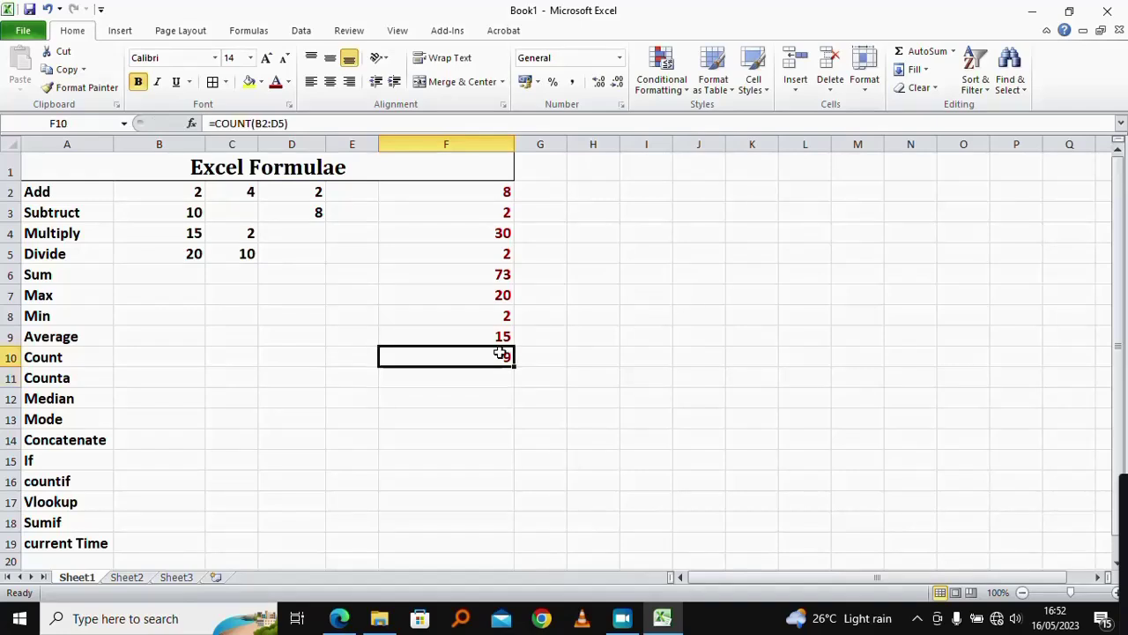
Check the COUNT formula by going through each number in the block B2:D5 and selecting the whole block
click(185, 187)
click(223, 188)
click(282, 187)
click(305, 209)
click(196, 218)
click(194, 232)
click(245, 234)
click(245, 257)
click(196, 253)
drag(181, 191, 321, 254)
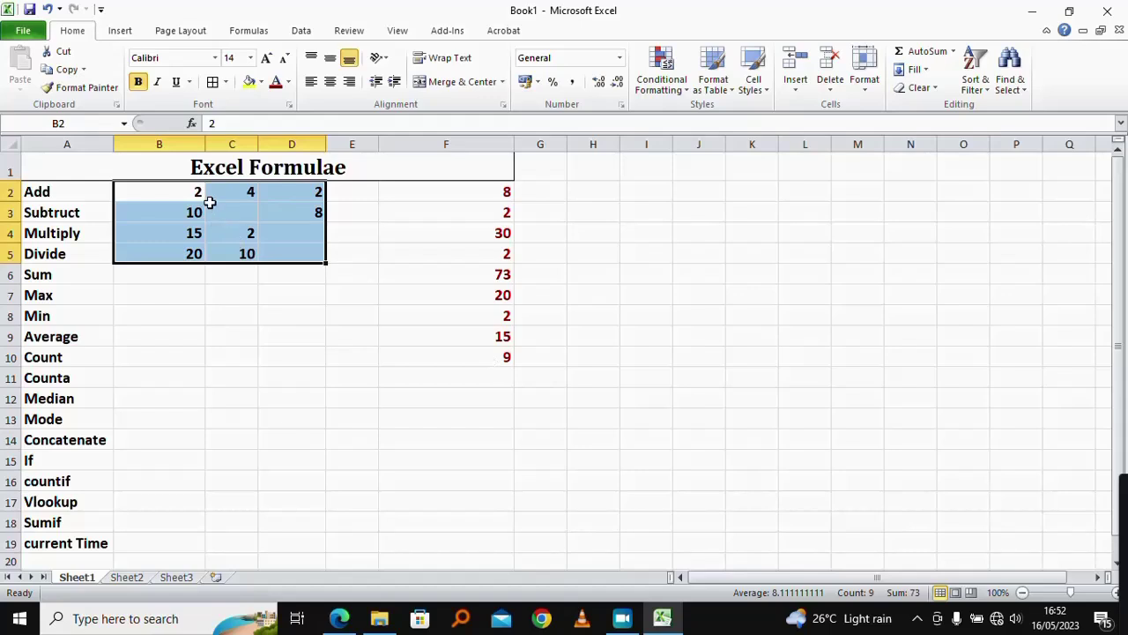
Enter a first name in cells D4 and D5 as text entries, and check the COUNT formula in F10 again
click(475, 373)
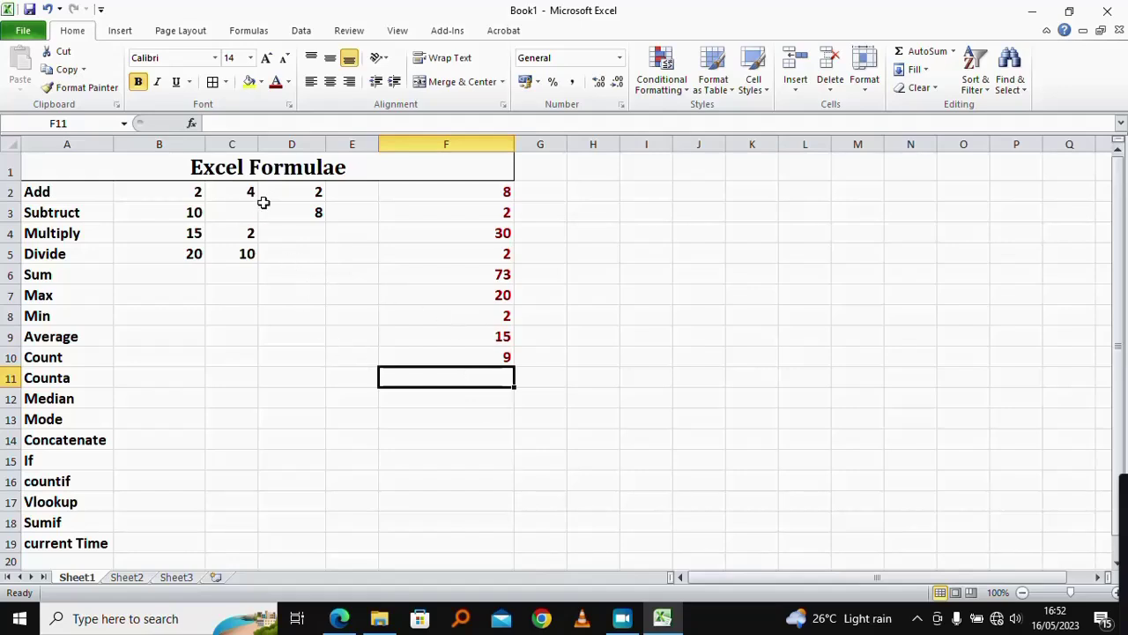
click(281, 232)
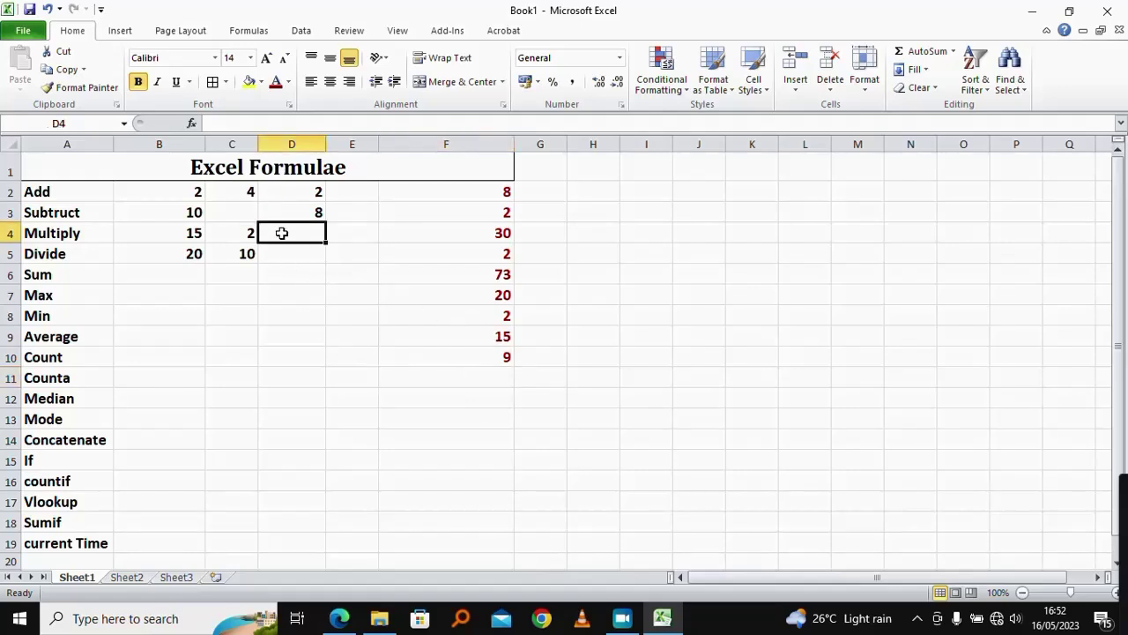
text(Mats)
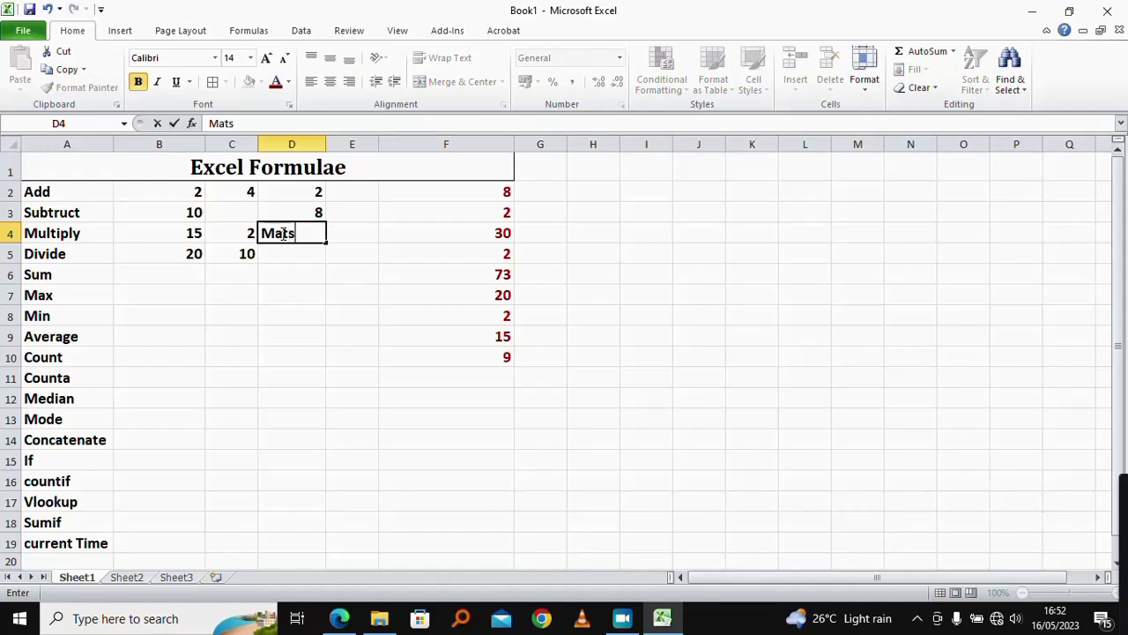
click(282, 252)
text(Isaa)
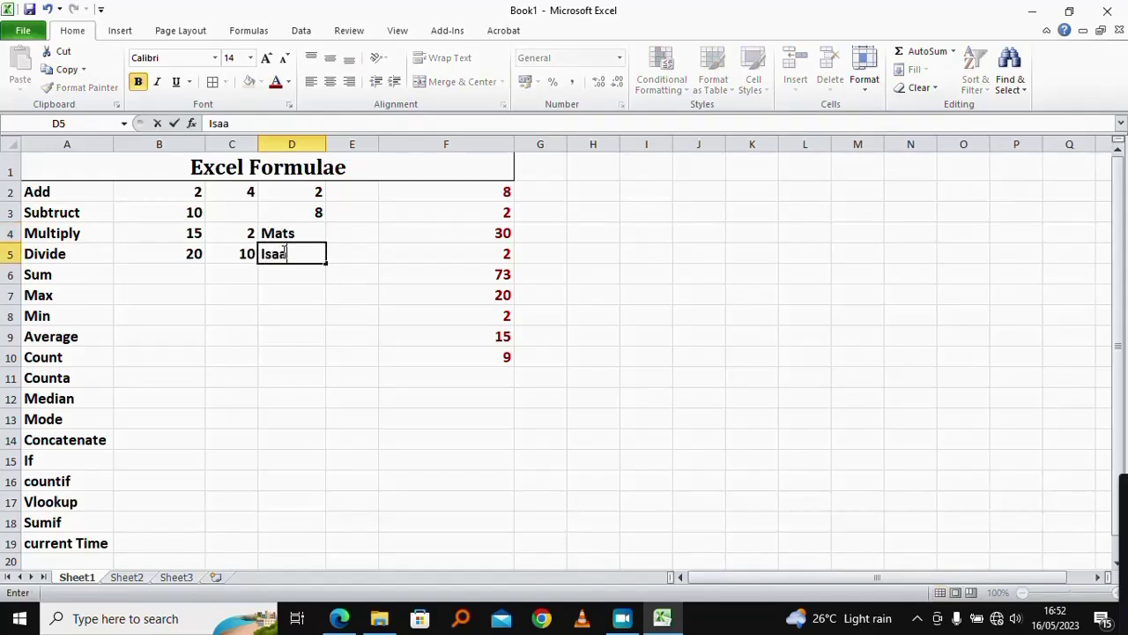
text(c)
key(Return)
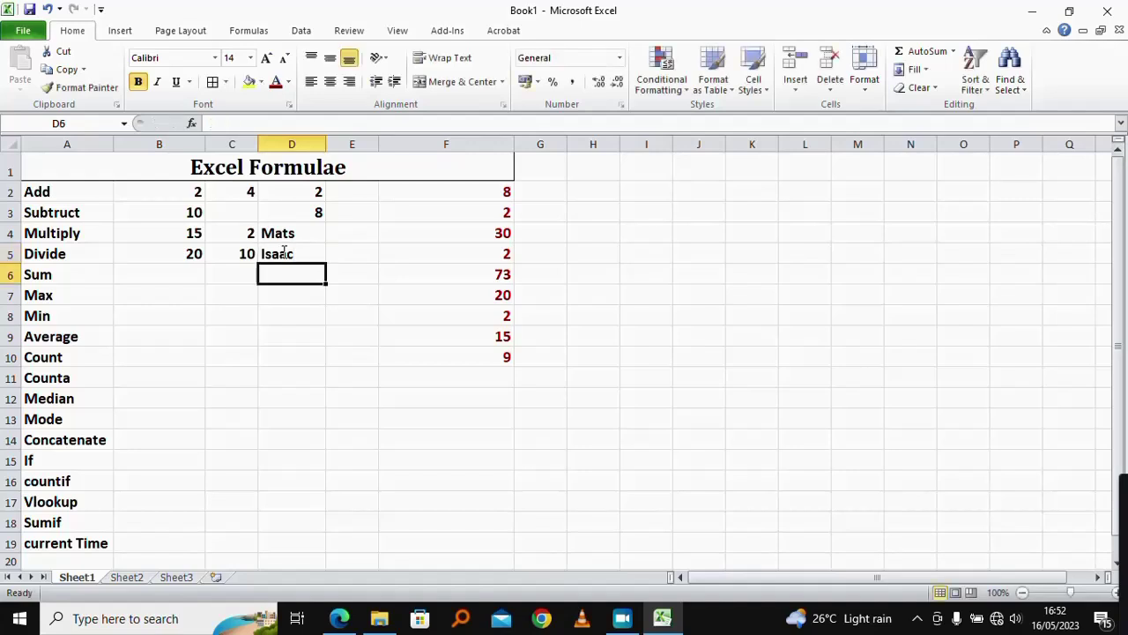
click(488, 360)
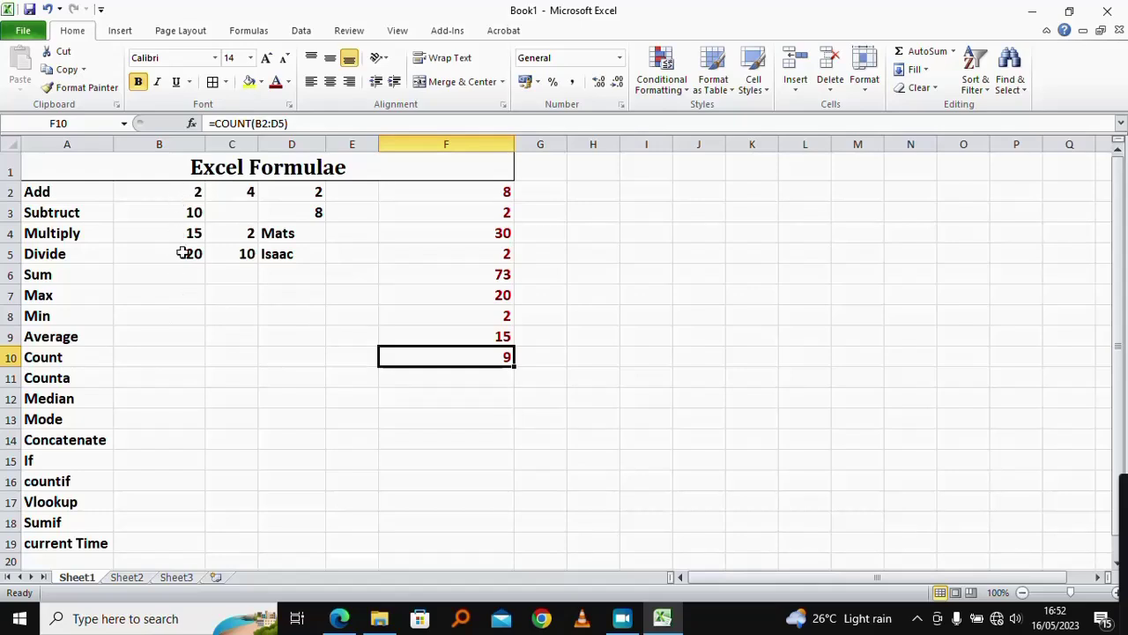
Count the non-empty cells of the block in cell F11 with =COUNTA(B2:D5) and select F11 again to check the formula
click(8, 377)
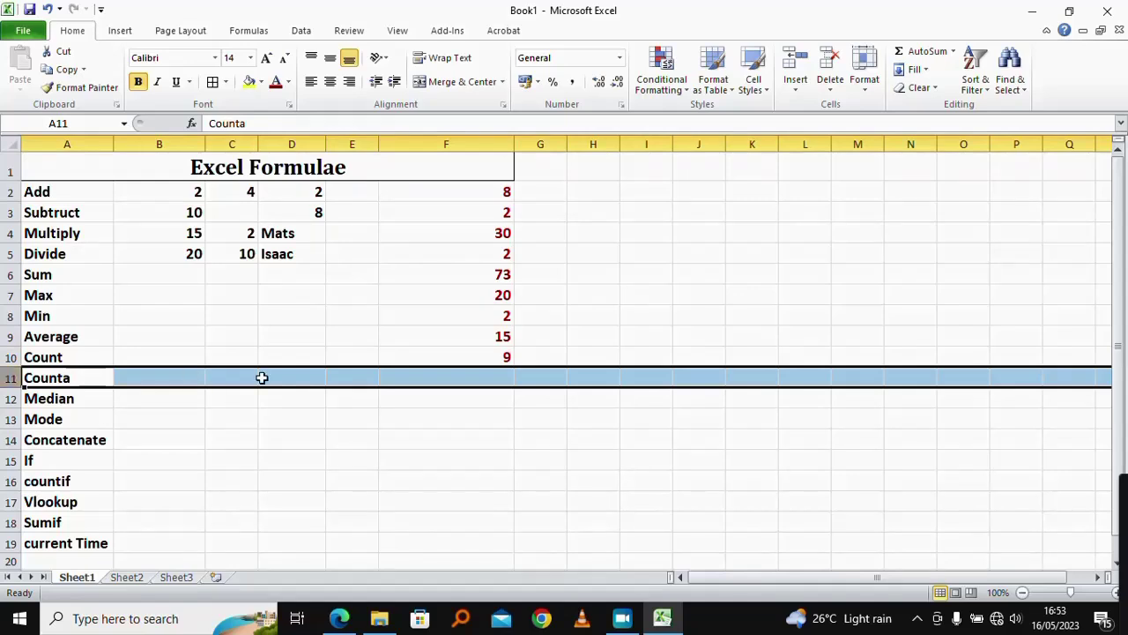
click(407, 376)
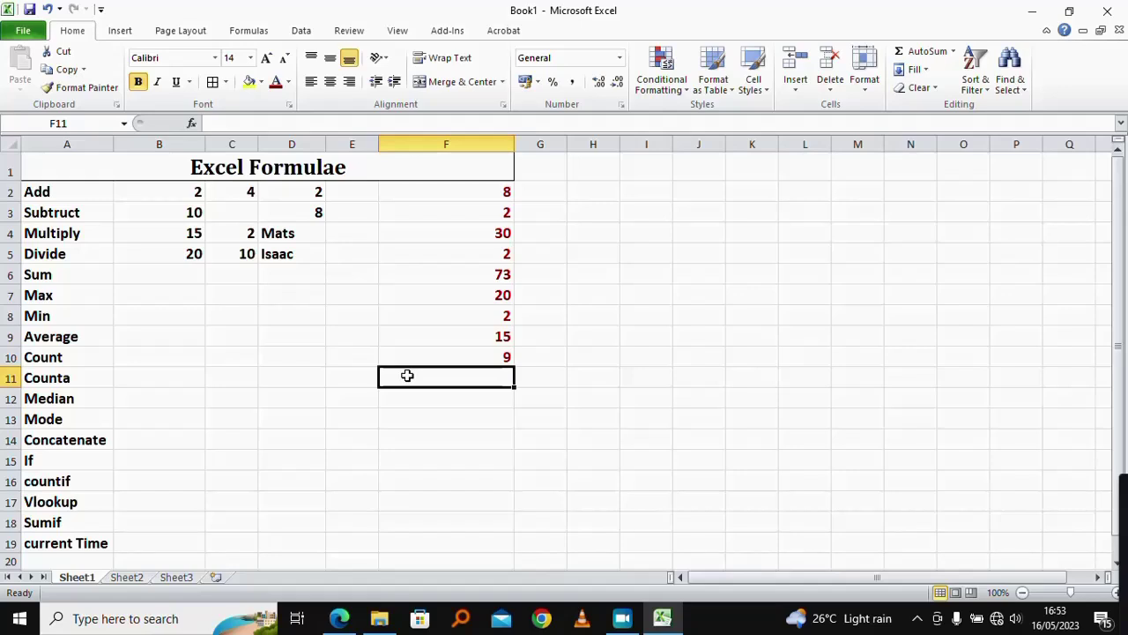
text(=)
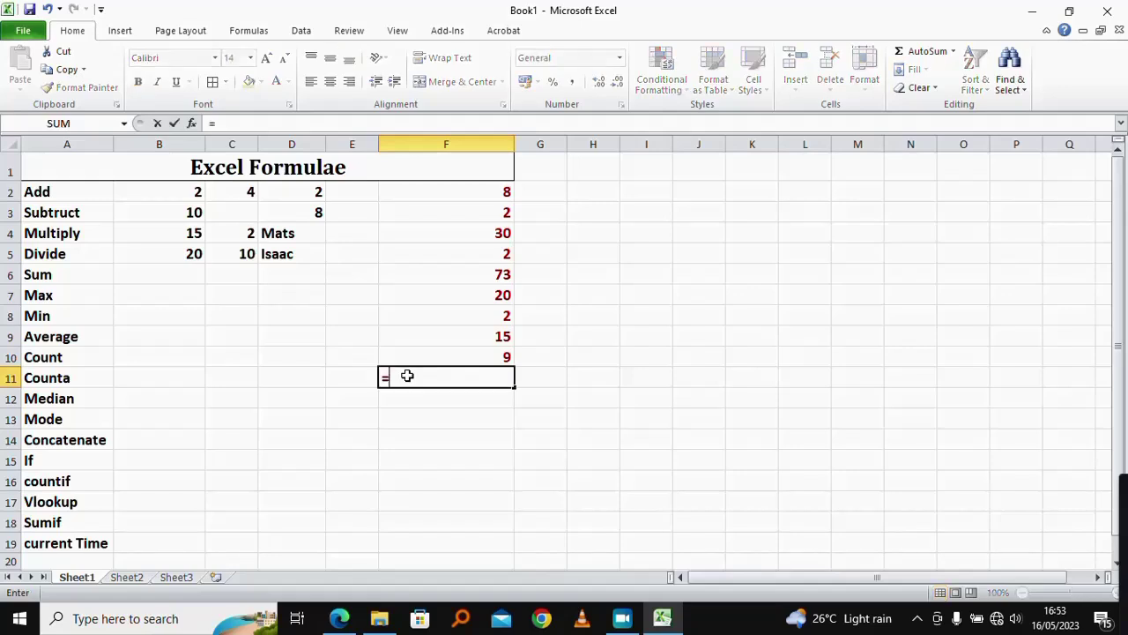
text(co)
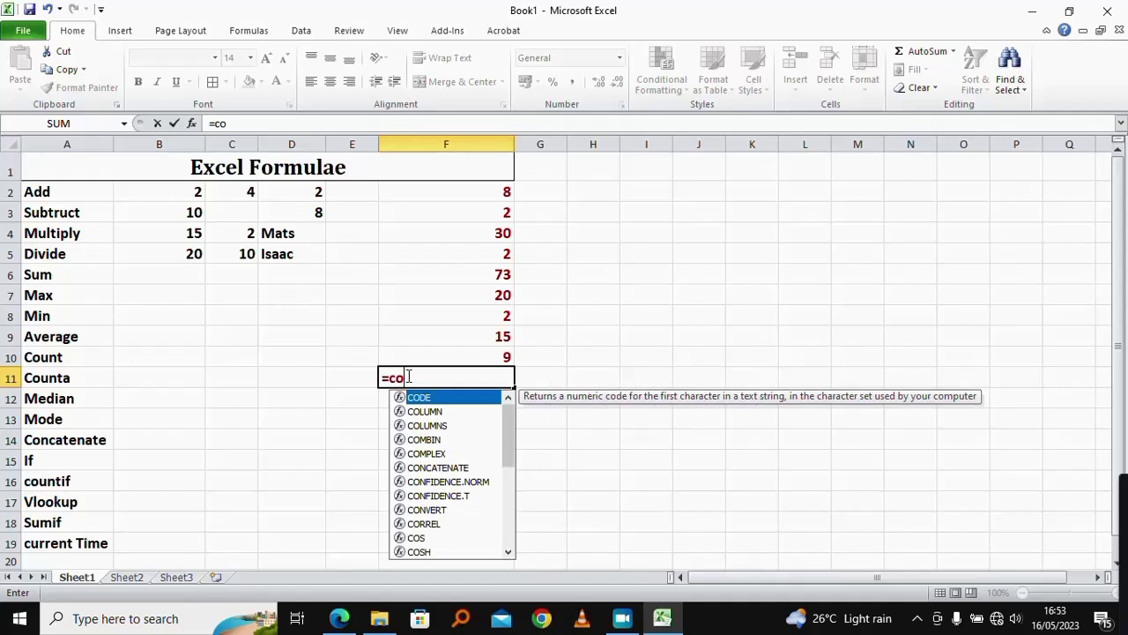
text(unta)
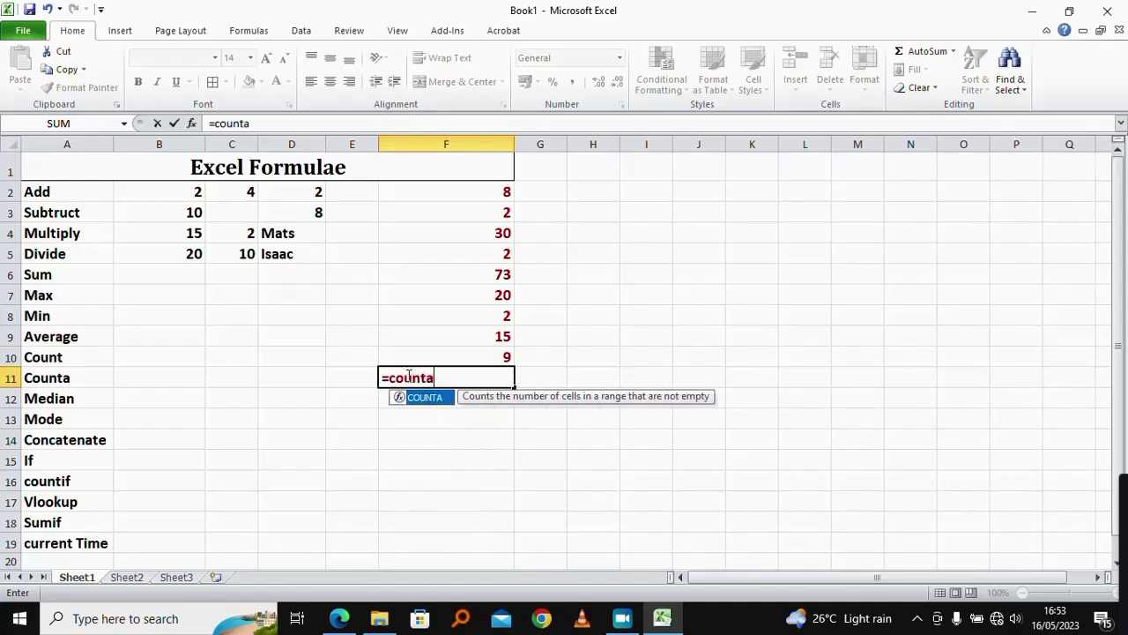
text(()
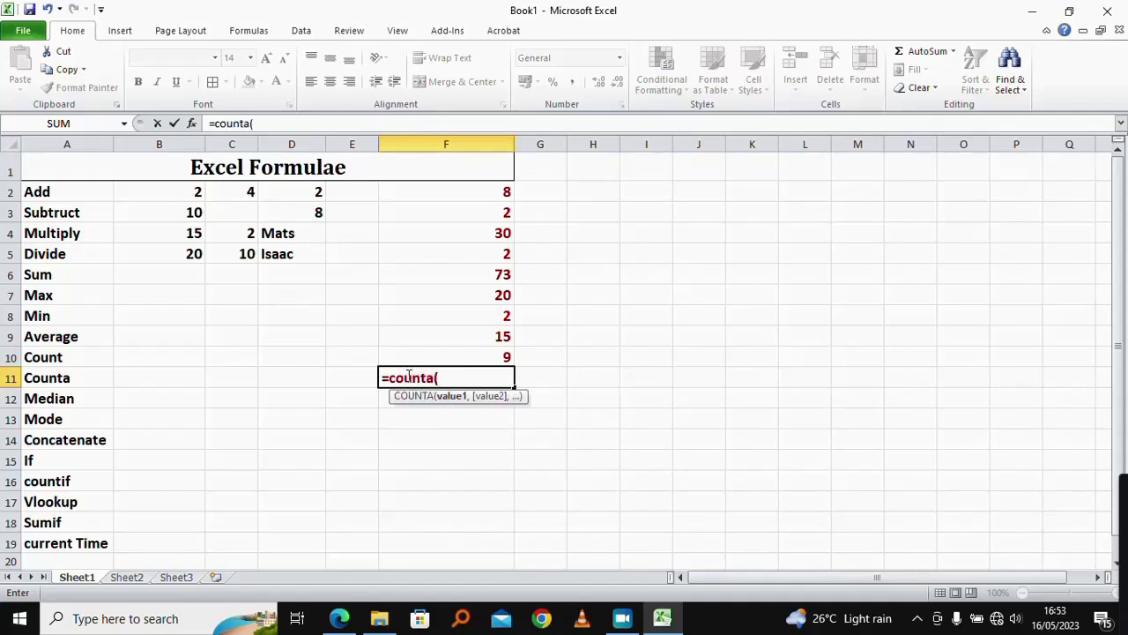
click(155, 190)
drag(155, 190, 291, 254)
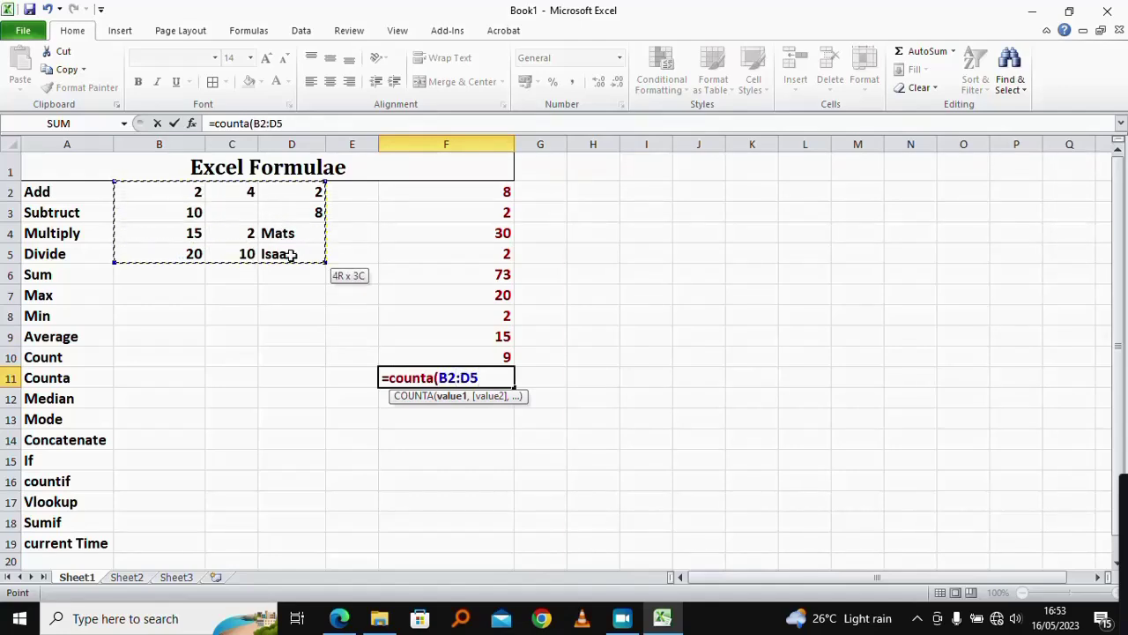
text())
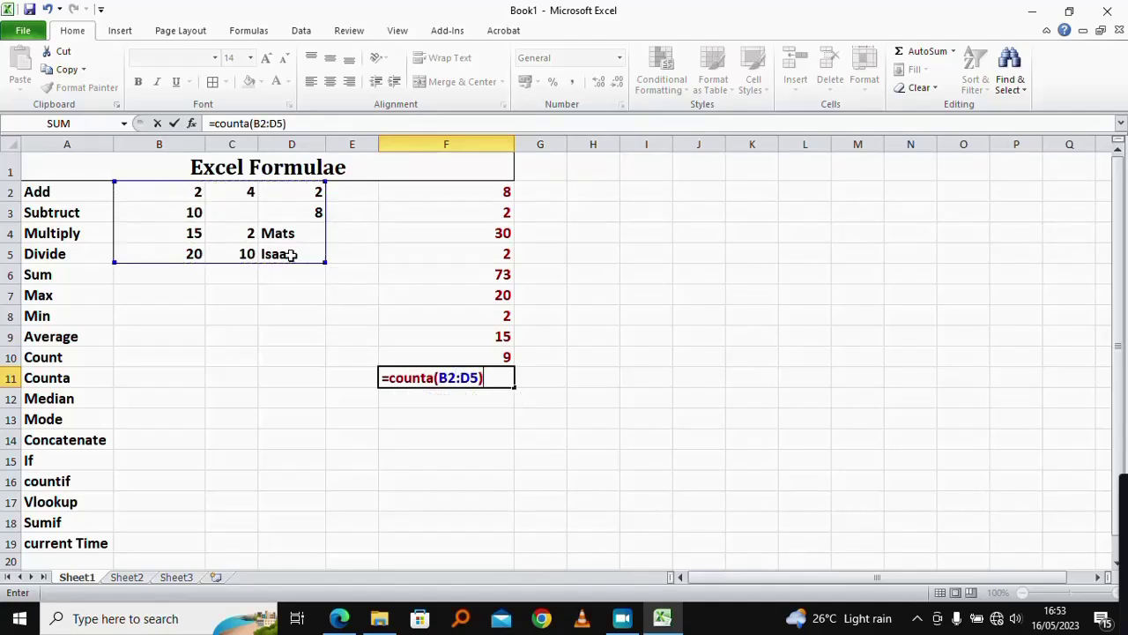
key(Return)
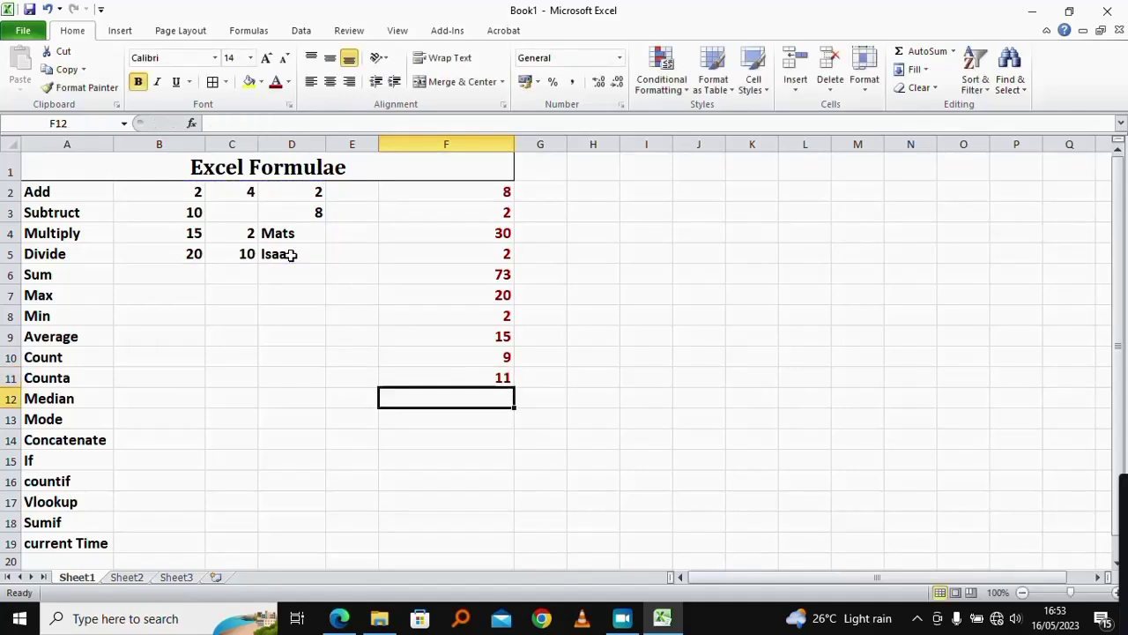
click(481, 380)
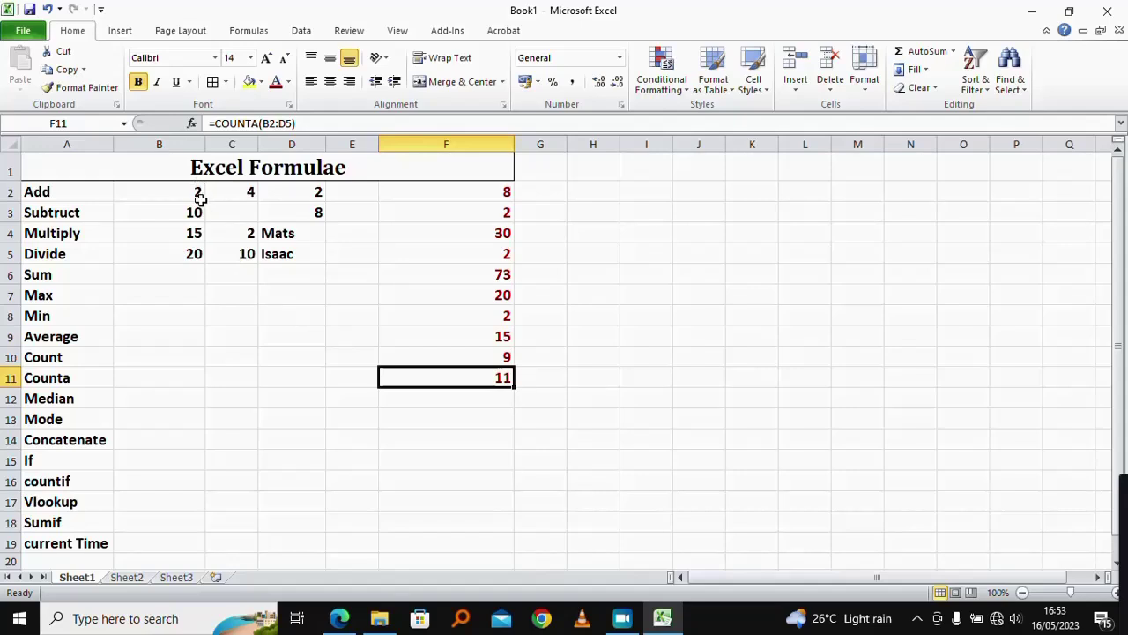
Check the COUNTA formula by selecting the block B2:D5 and going through its filled cells and the empty cell C3
drag(196, 193, 288, 254)
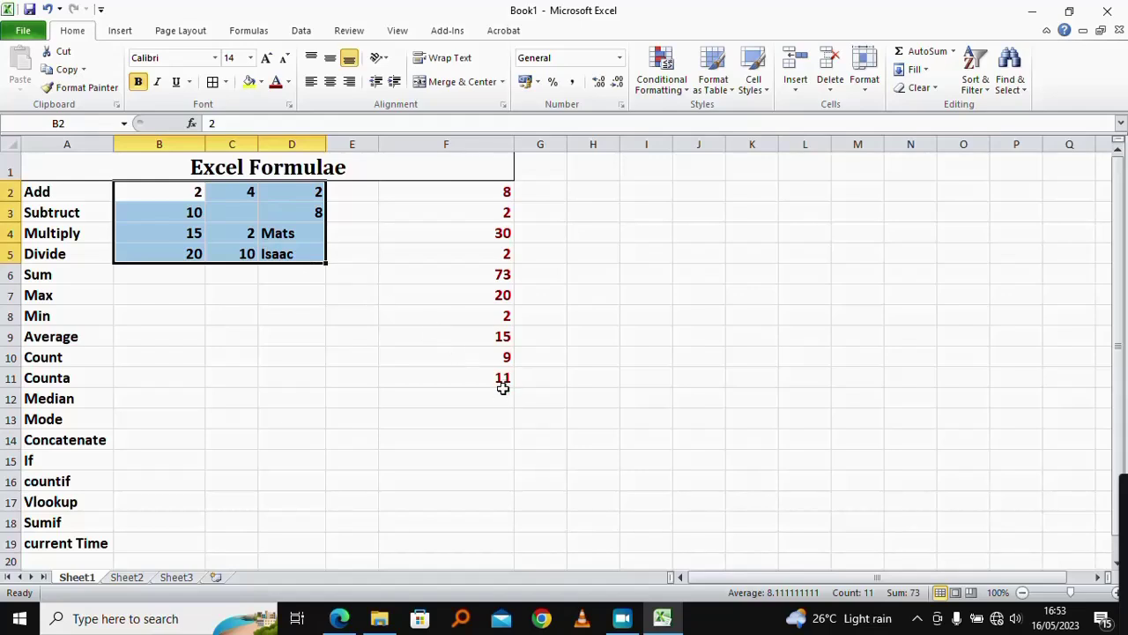
click(243, 372)
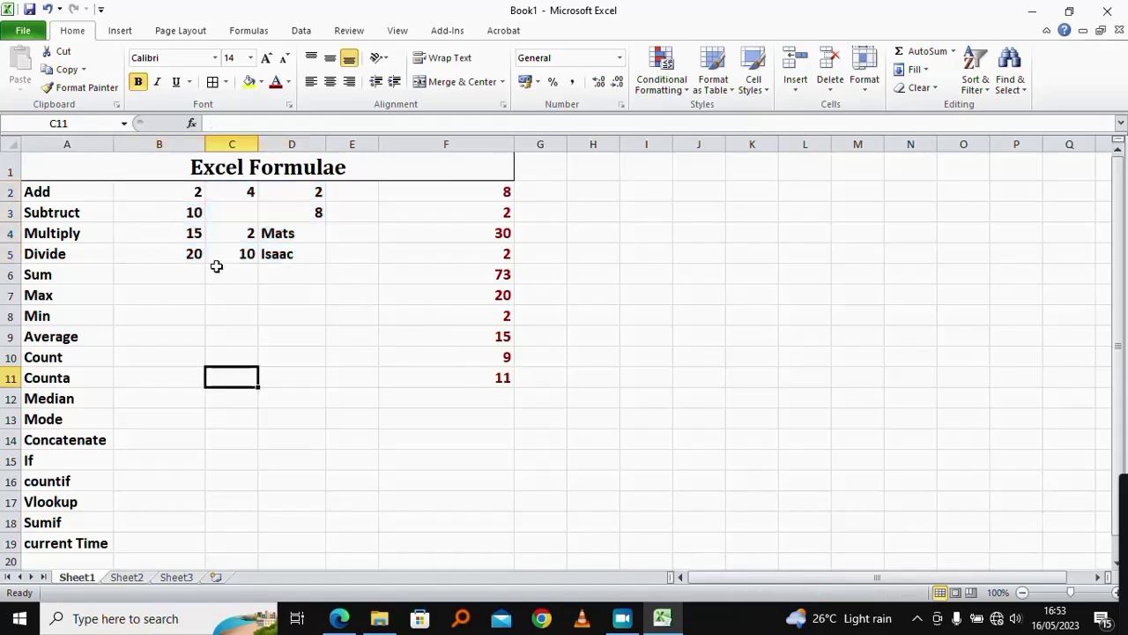
click(195, 209)
click(181, 191)
click(236, 192)
click(293, 191)
click(302, 211)
click(188, 214)
click(193, 232)
click(237, 234)
click(279, 233)
click(269, 254)
click(234, 254)
click(191, 254)
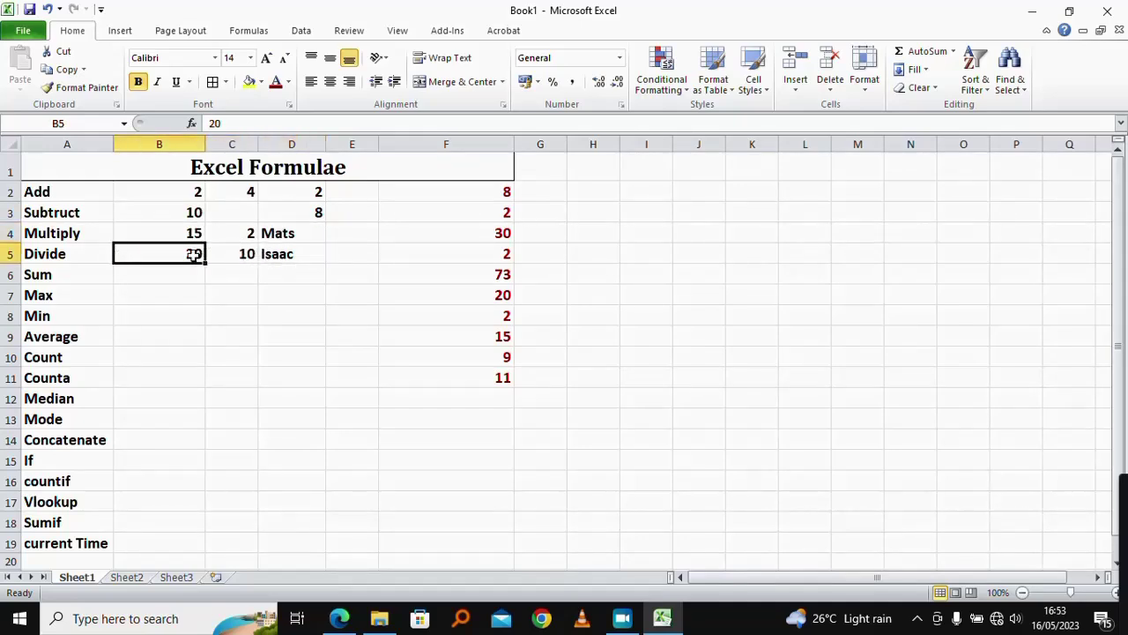
click(215, 213)
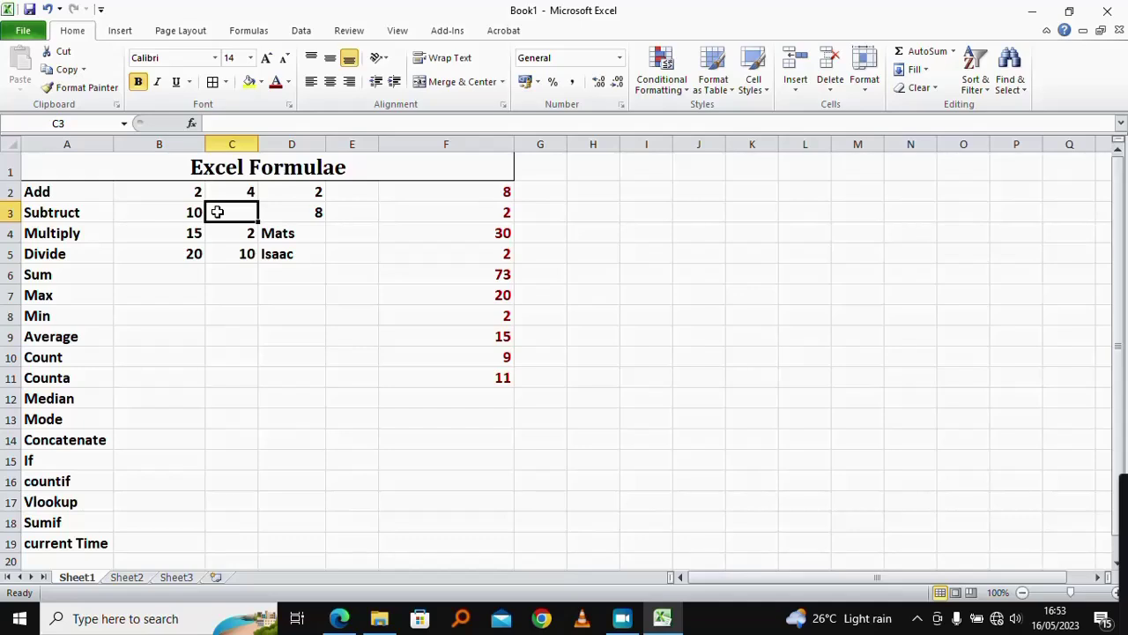
Clear the text entries from cells D5 and D4, checking the COUNTA formula in F11 between the two deletions
click(291, 253)
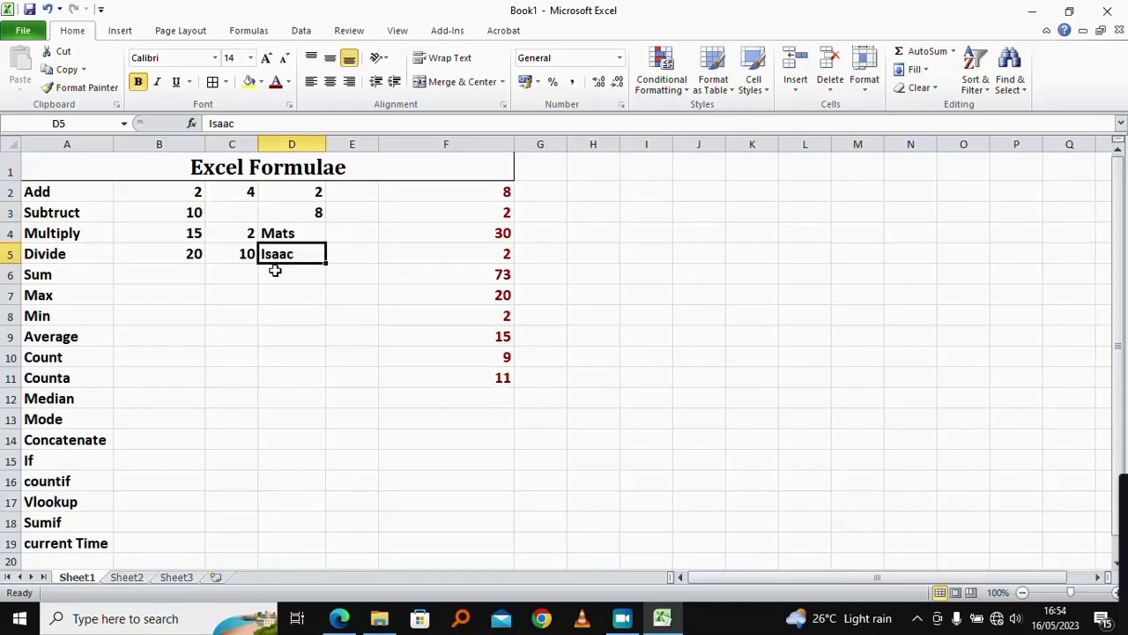
key(BackSpace)
key(Return)
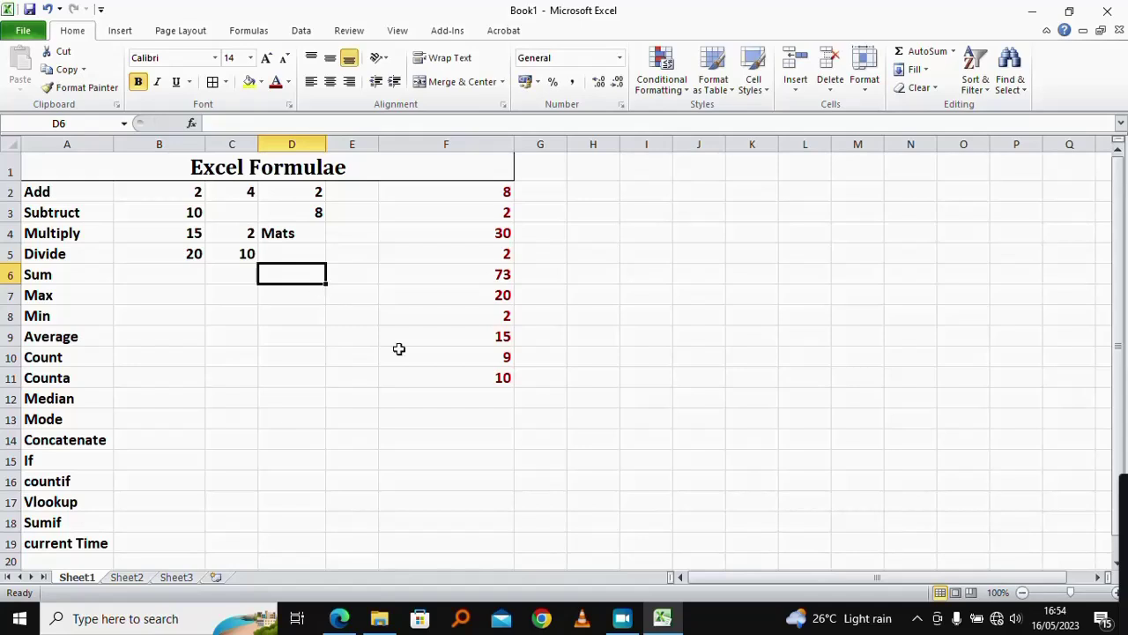
click(486, 385)
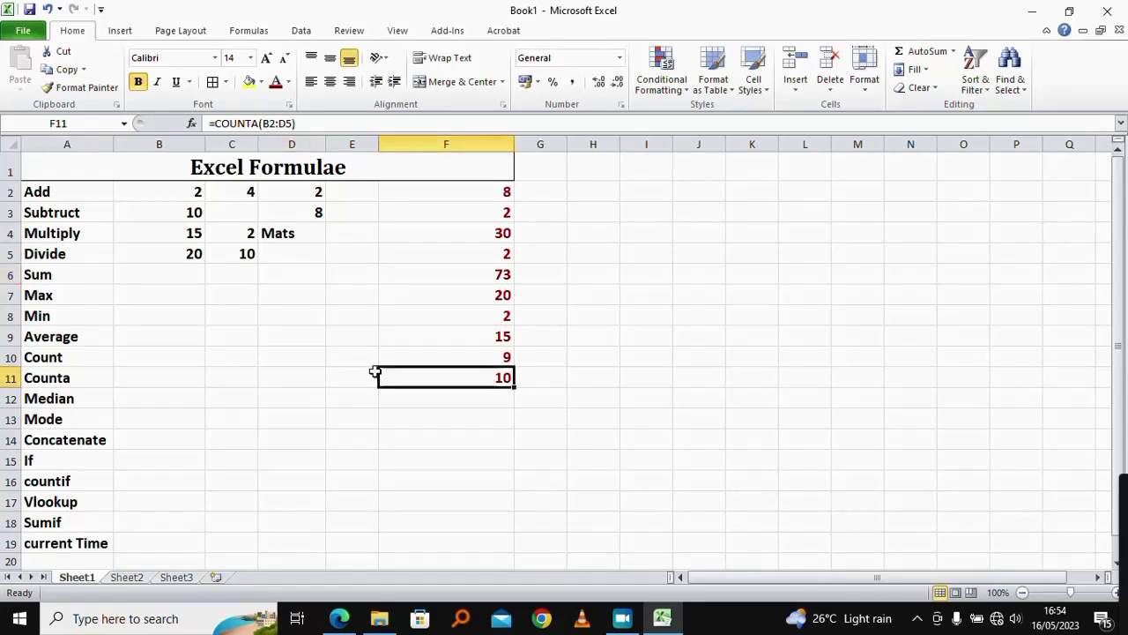
click(7, 380)
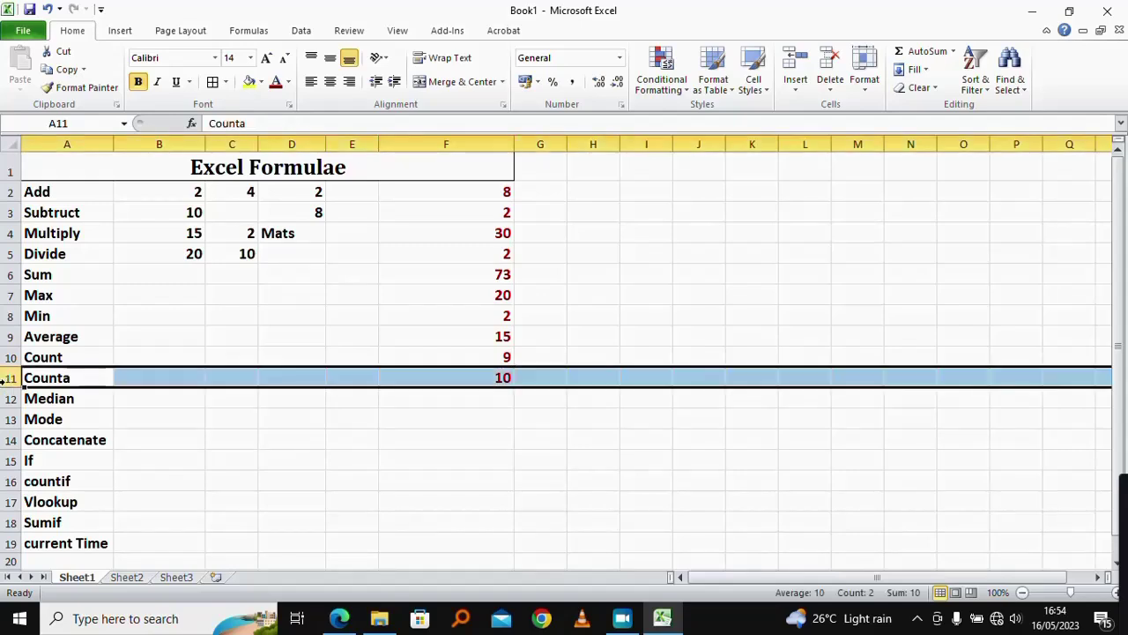
click(292, 236)
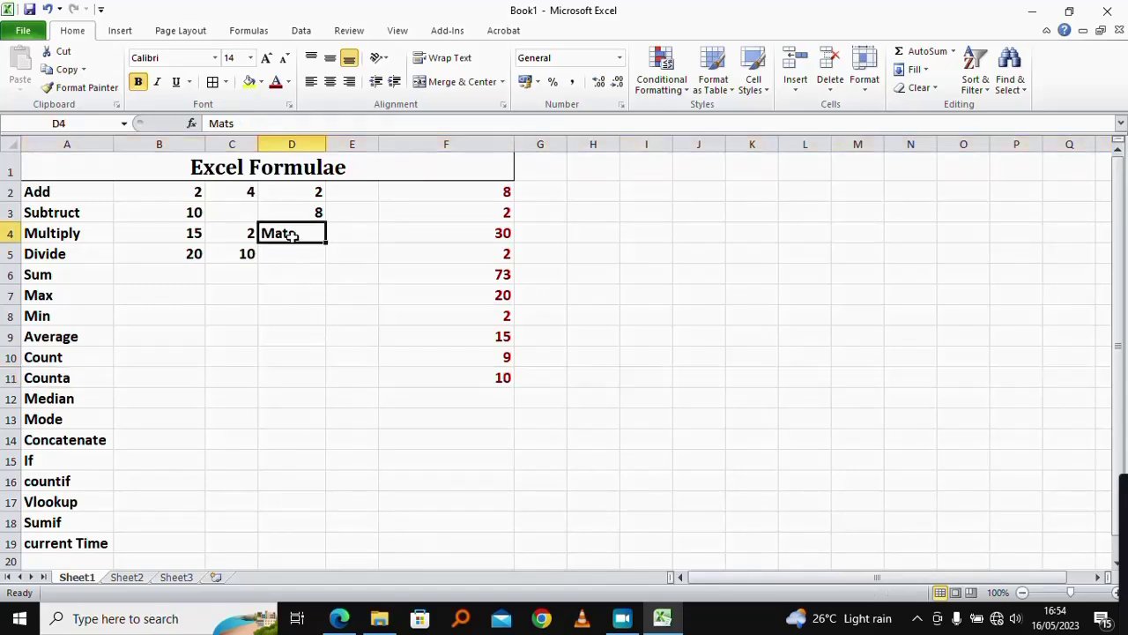
key(BackSpace)
key(Return)
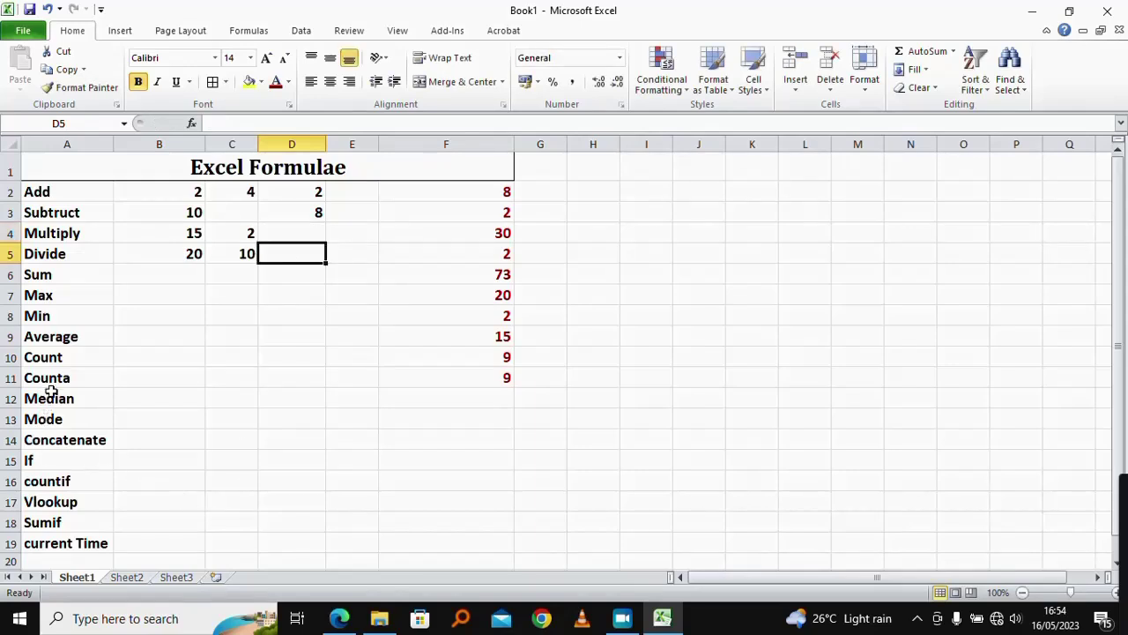
Highlight the Median row and select its result cell F12
click(11, 398)
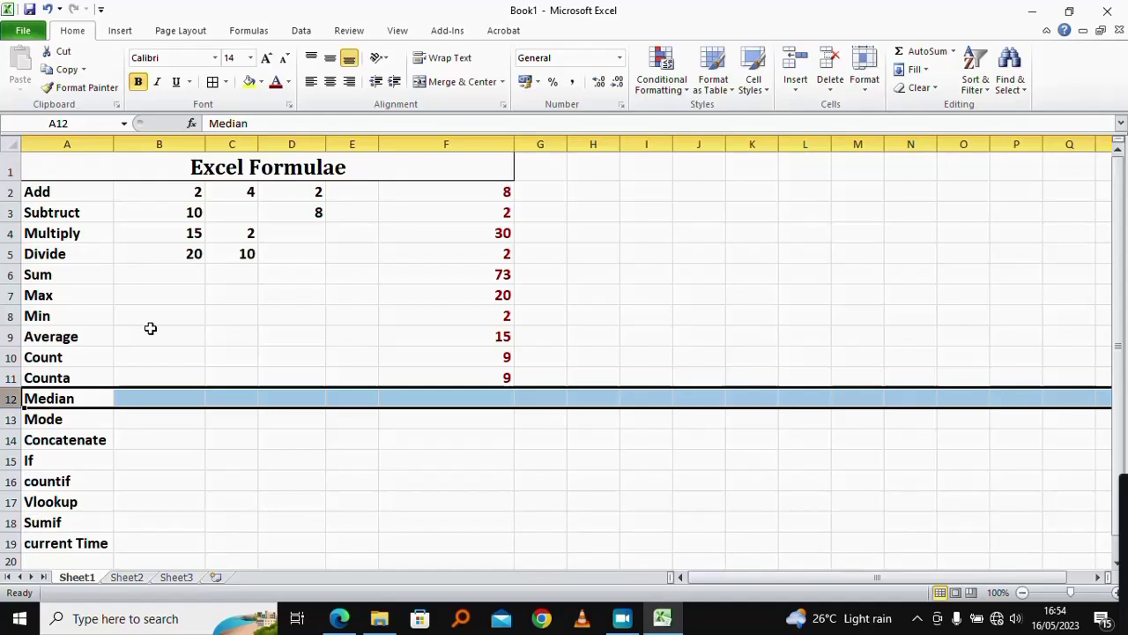
click(488, 397)
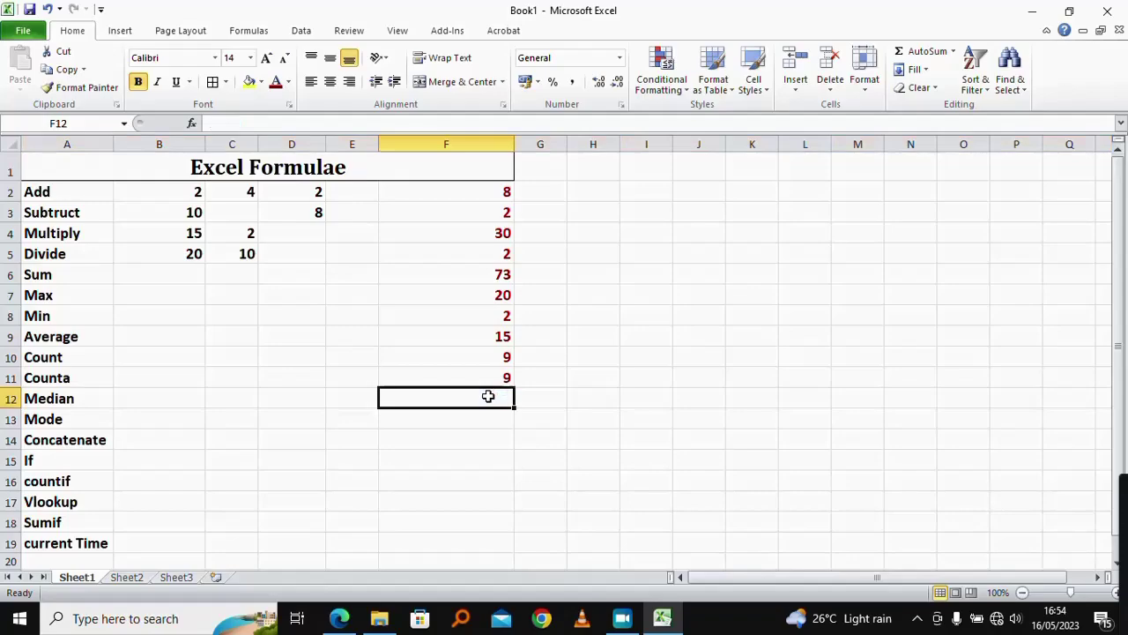